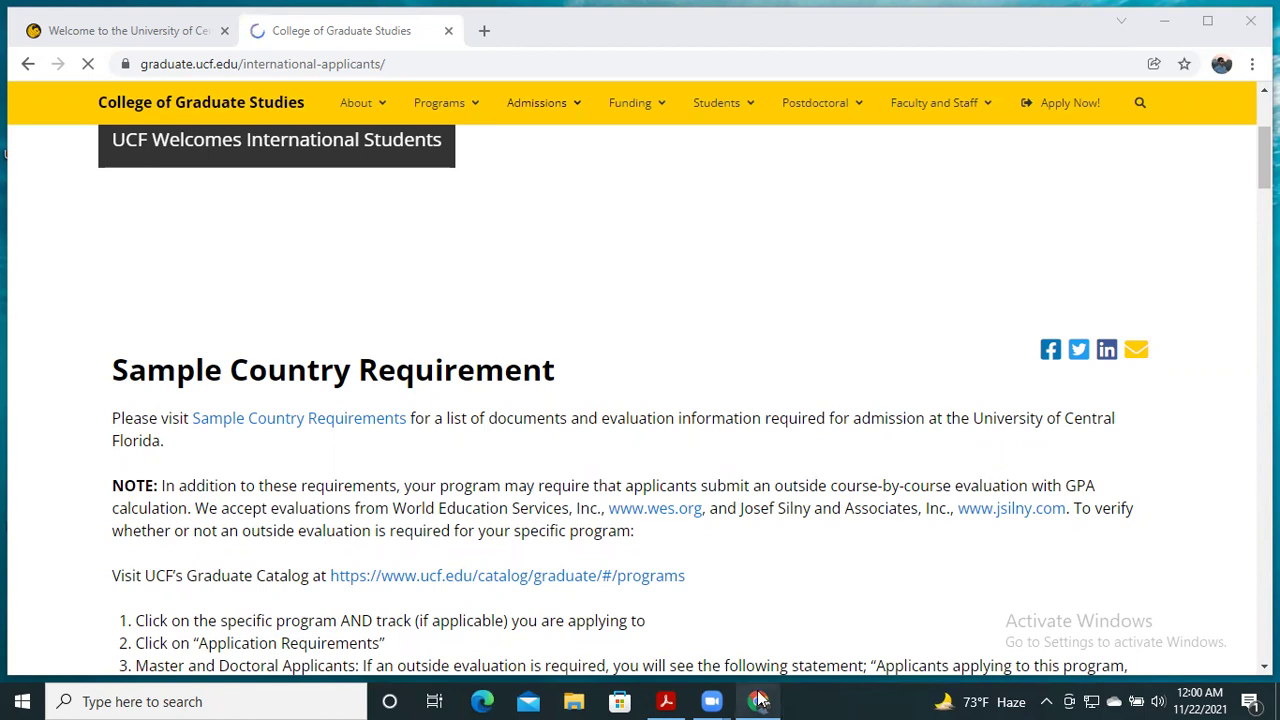
- In a new tab, search Google for 'Sending IELTS Score to UNiversity'
{"action": "left_click", "coordinate": [484, 30]}
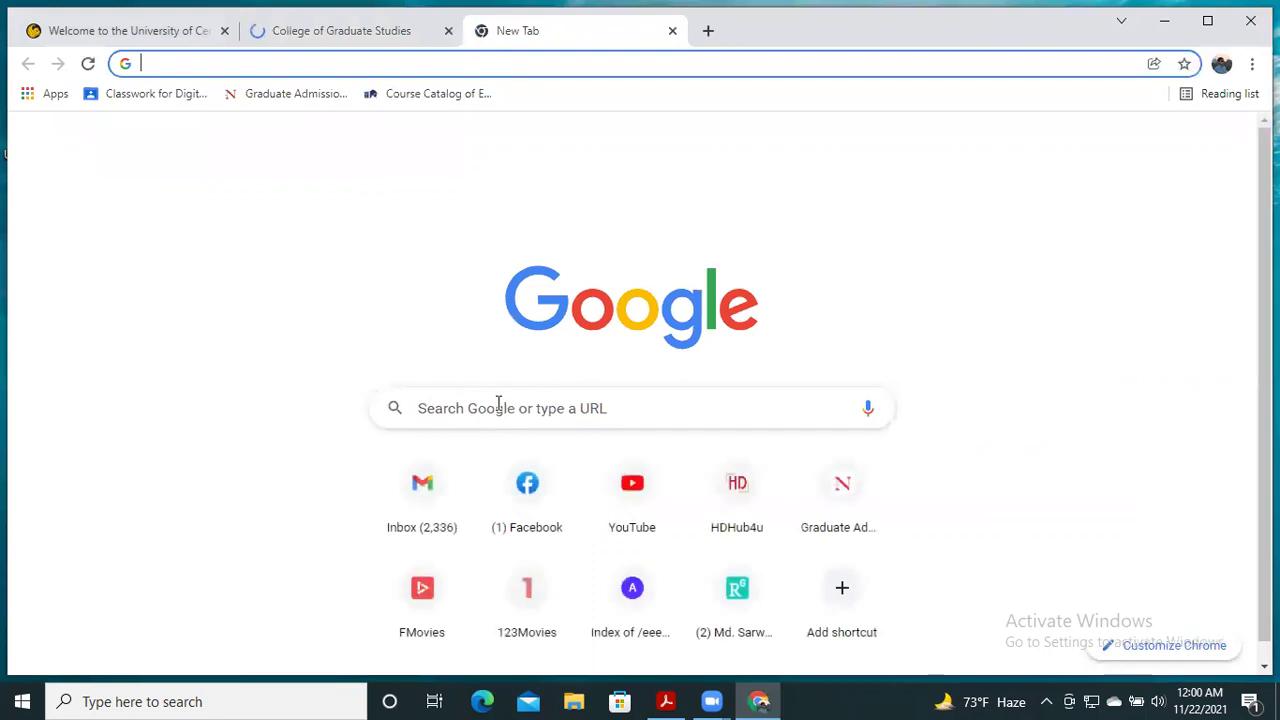
{"action": "left_click", "coordinate": [497, 405]}
{"action": "type", "text": "Sen"}
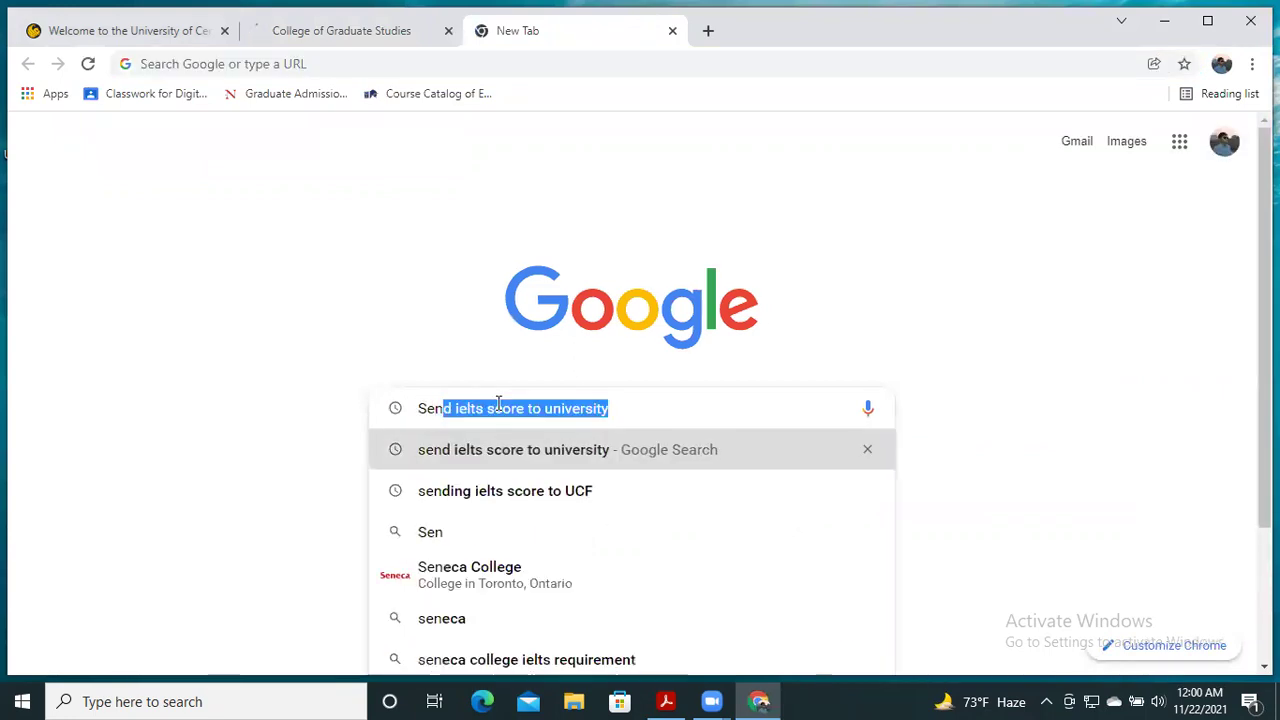
{"action": "type", "text": "di"}
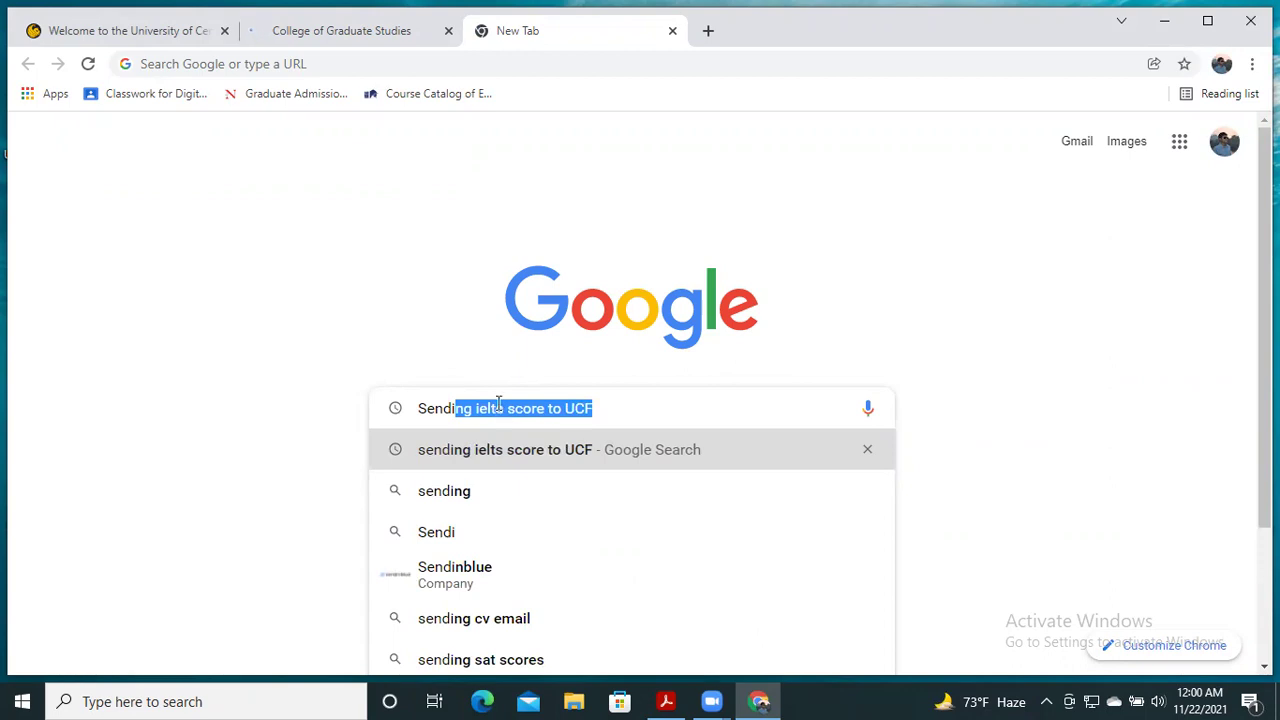
{"action": "type", "text": "ing"}
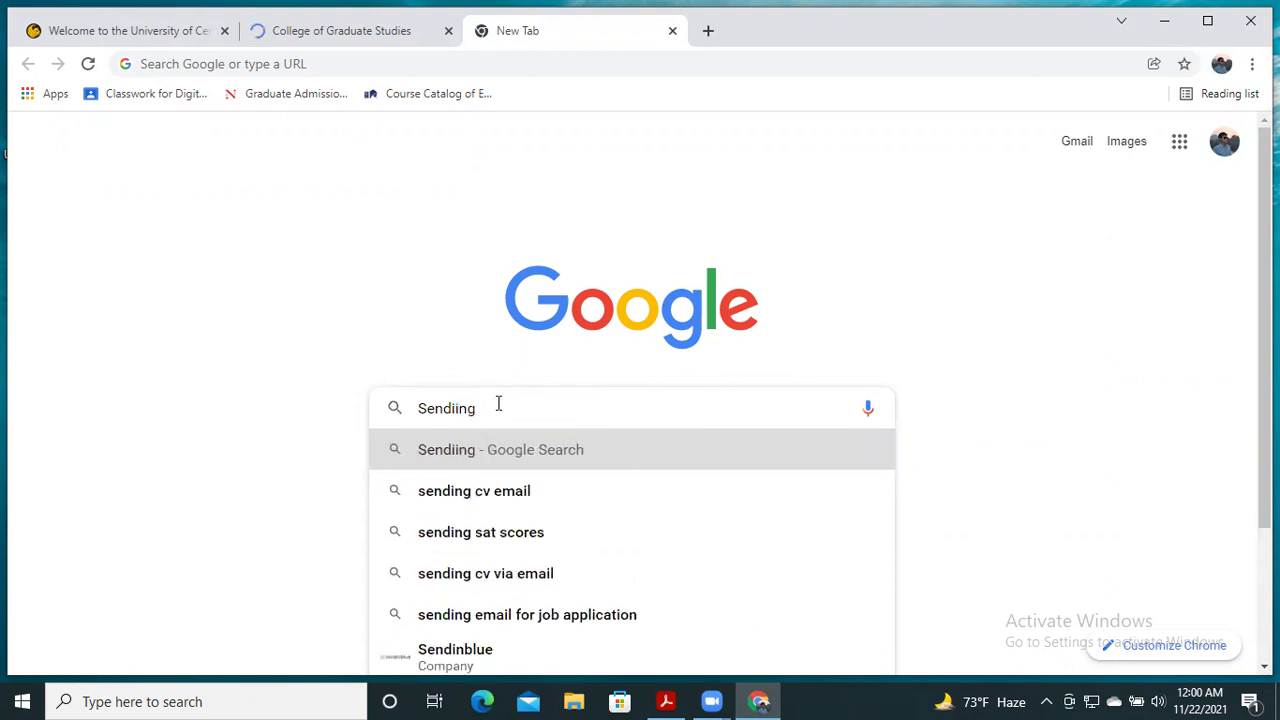
{"action": "key", "text": "BackSpace"}
{"action": "key", "text": "BackSpace"}
{"action": "key", "text": "BackSpace"}
{"action": "key", "text": "BackSpace"}
{"action": "type", "text": "nf"}
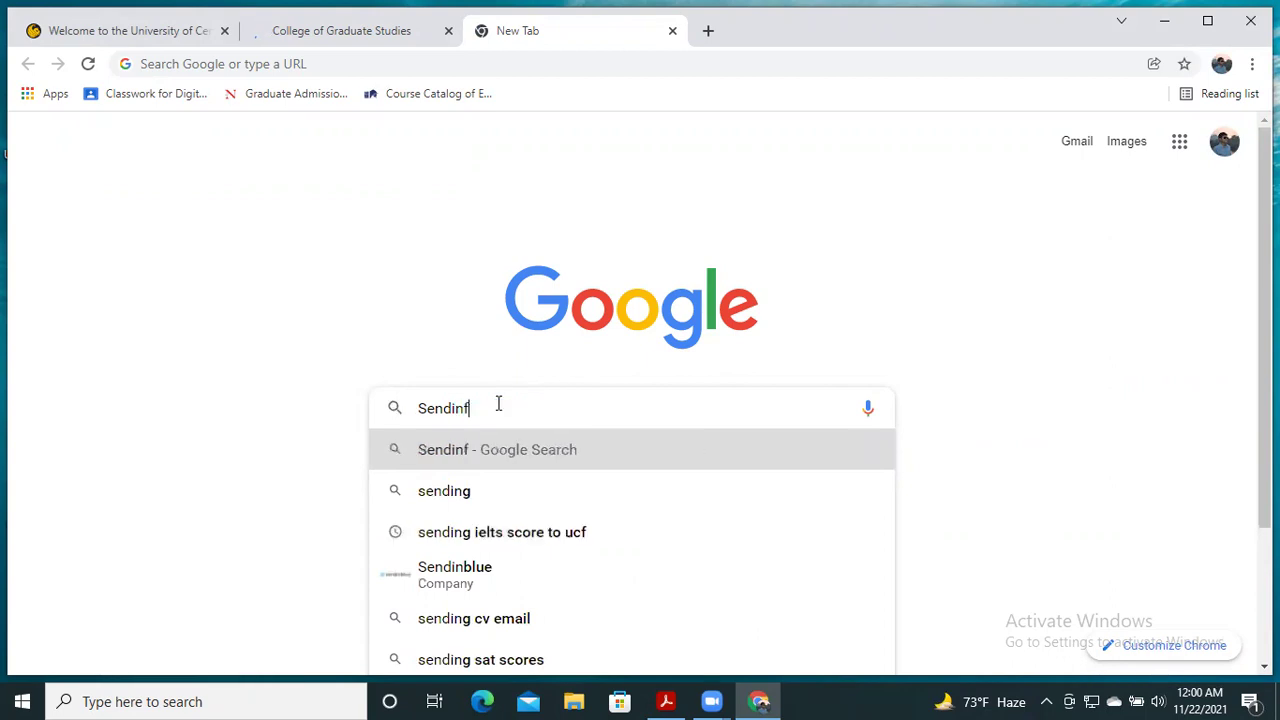
{"action": "key", "text": "BackSpace"}
{"action": "type", "text": "g "}
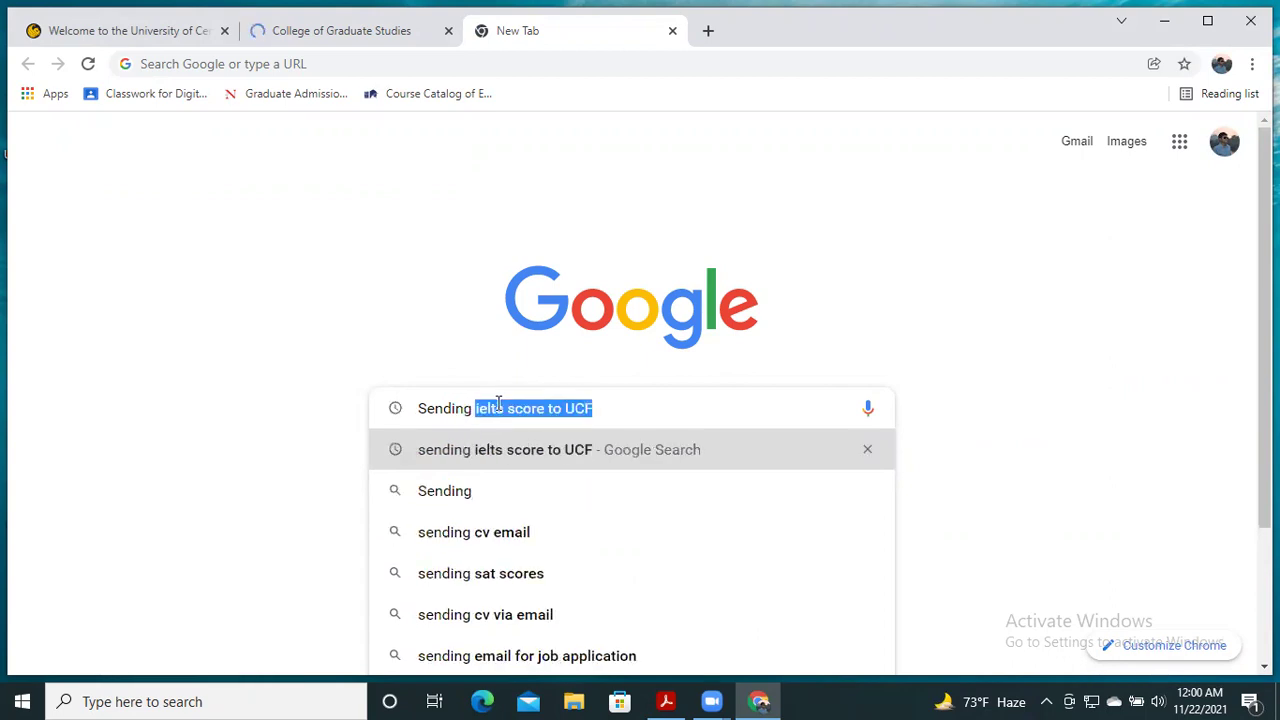
{"action": "type", "text": "IELT"}
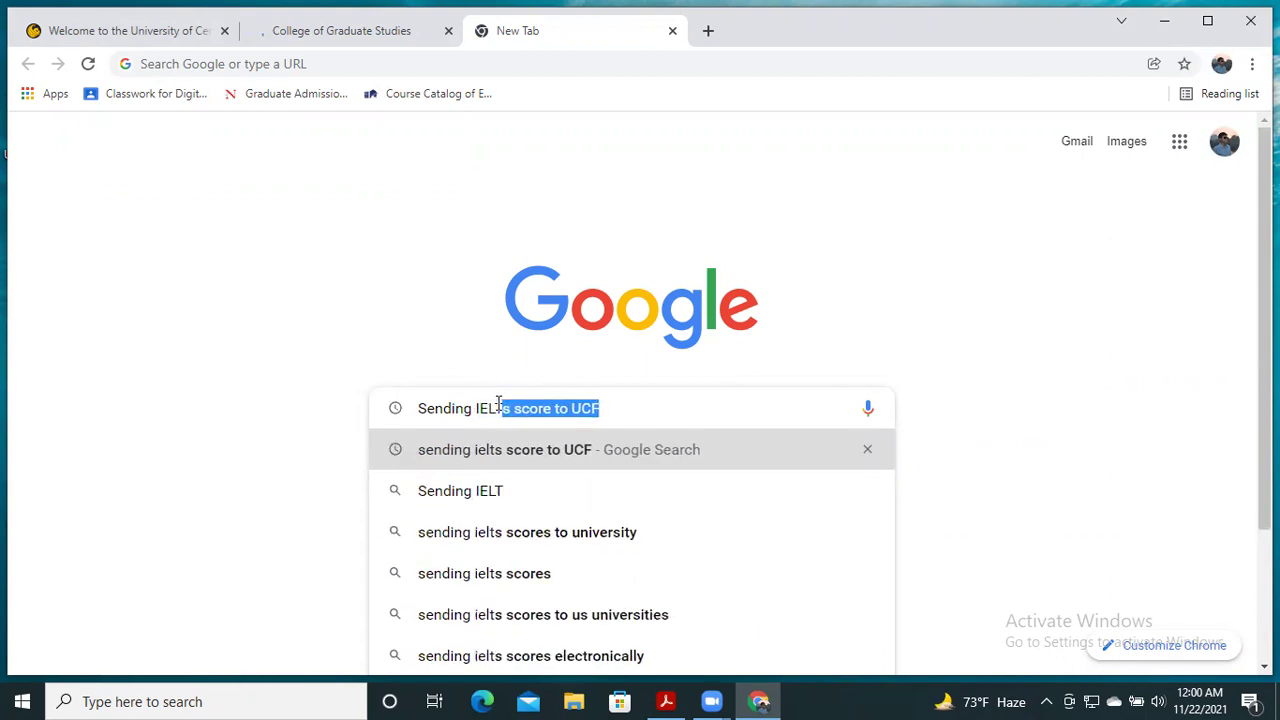
{"action": "type", "text": "S Score"}
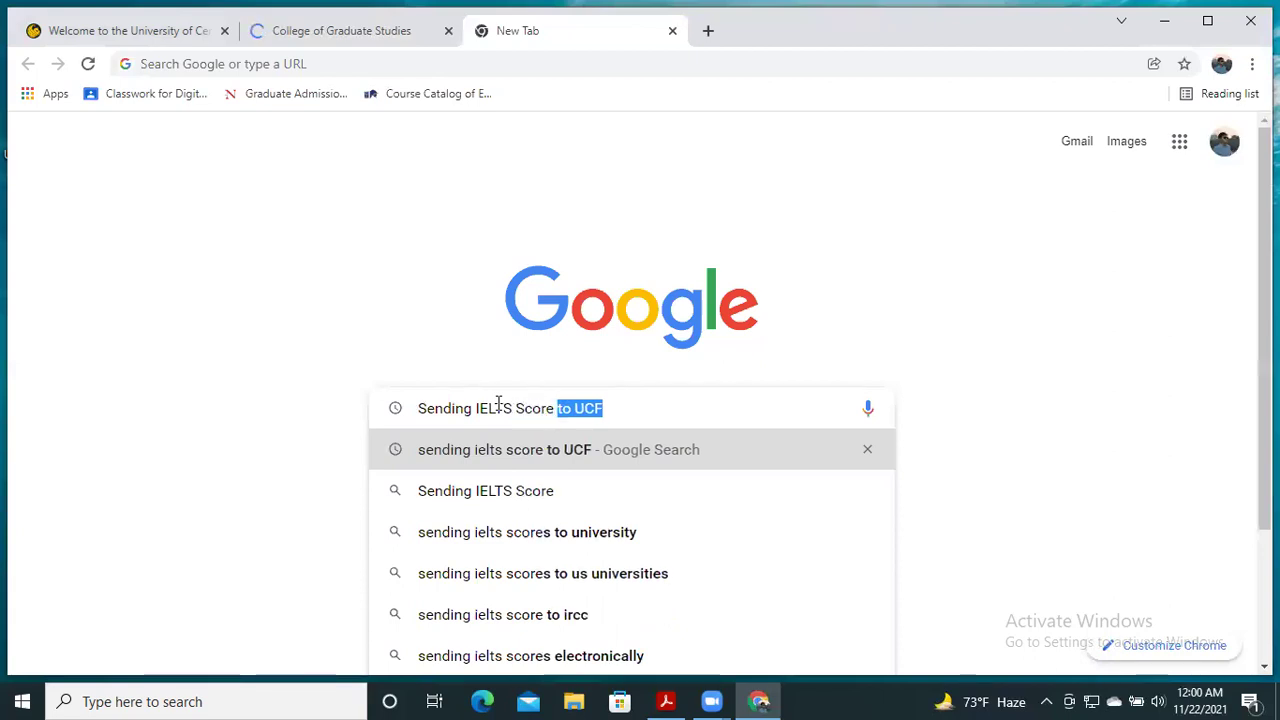
{"action": "type", "text": " to UNi"}
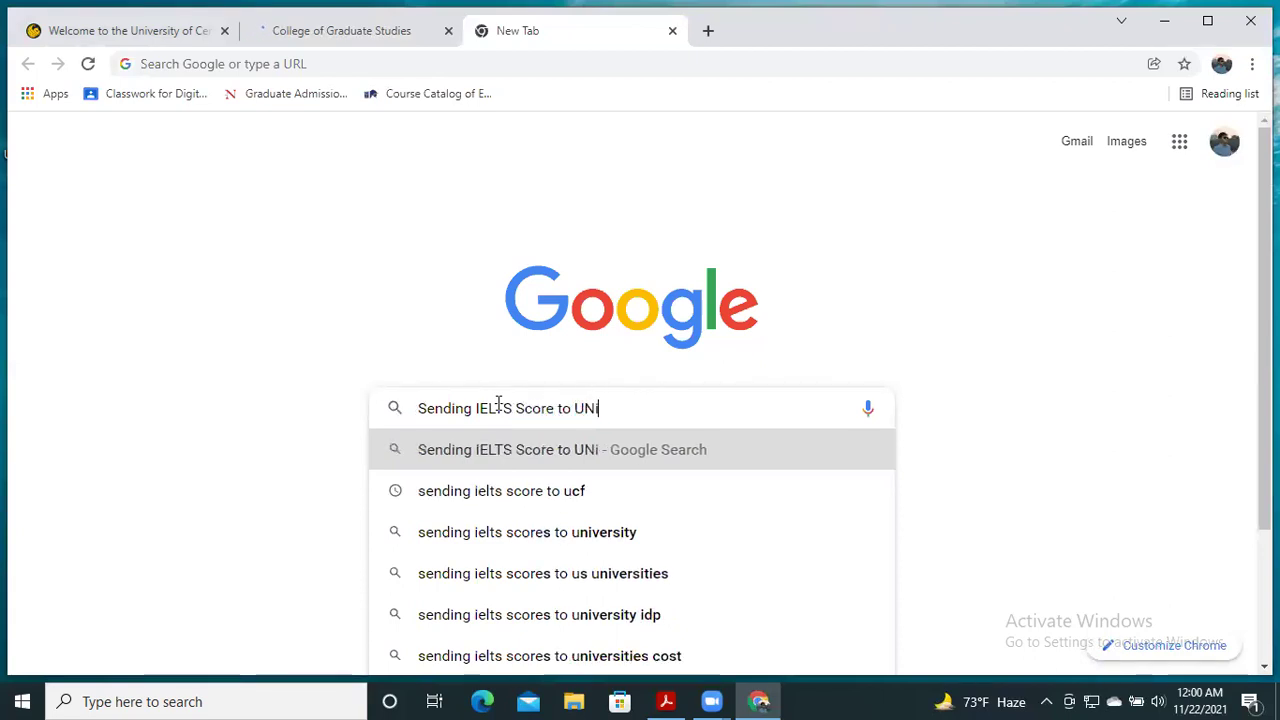
{"action": "type", "text": "versity"}
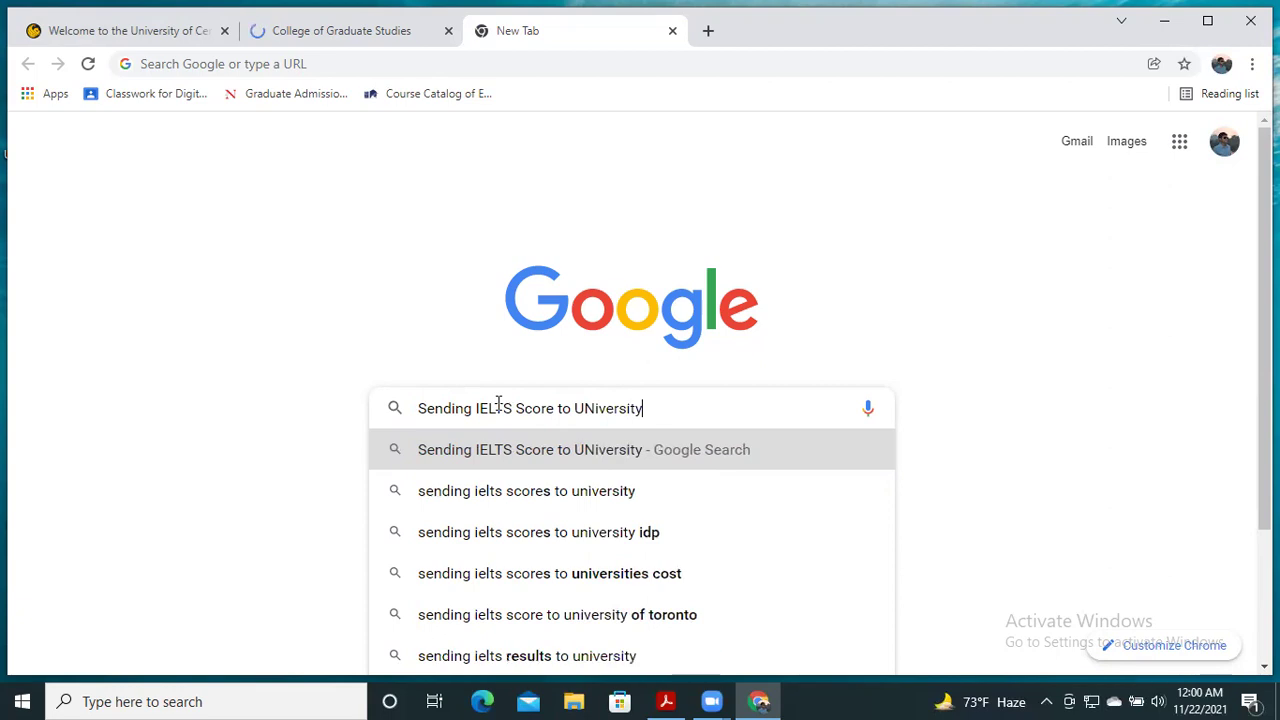
{"action": "key", "text": "Return"}
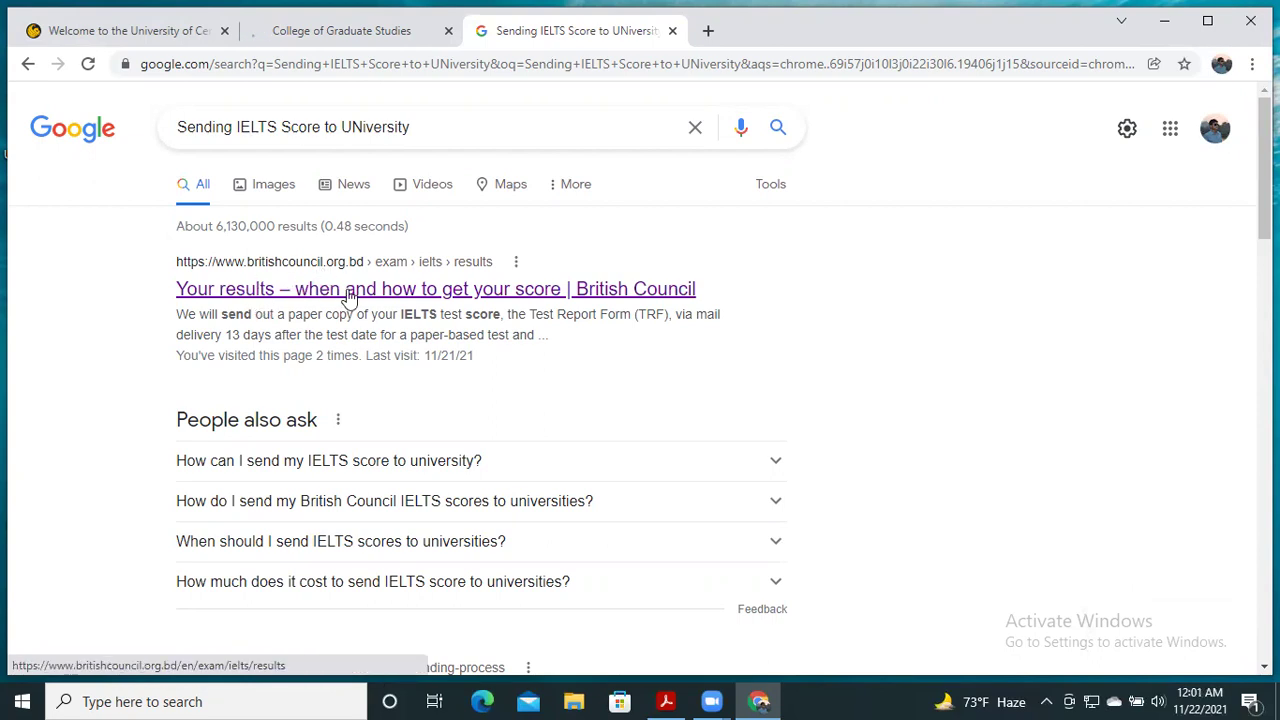
- Go to the British Council IELTS results page and follow its Electronic section's ETRF request form link
{"action": "left_click", "coordinate": [348, 290]}
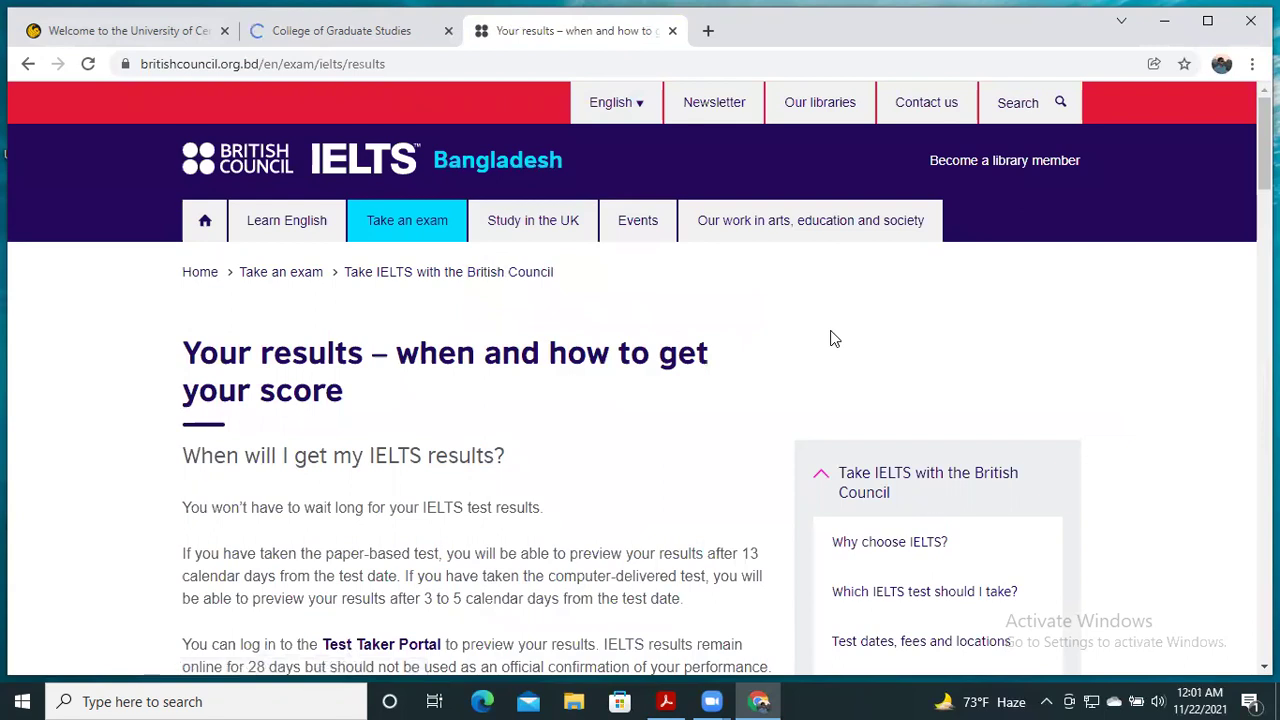
{"action": "scroll", "coordinate": [835, 339], "scroll_direction": "down", "scroll_amount": 8}
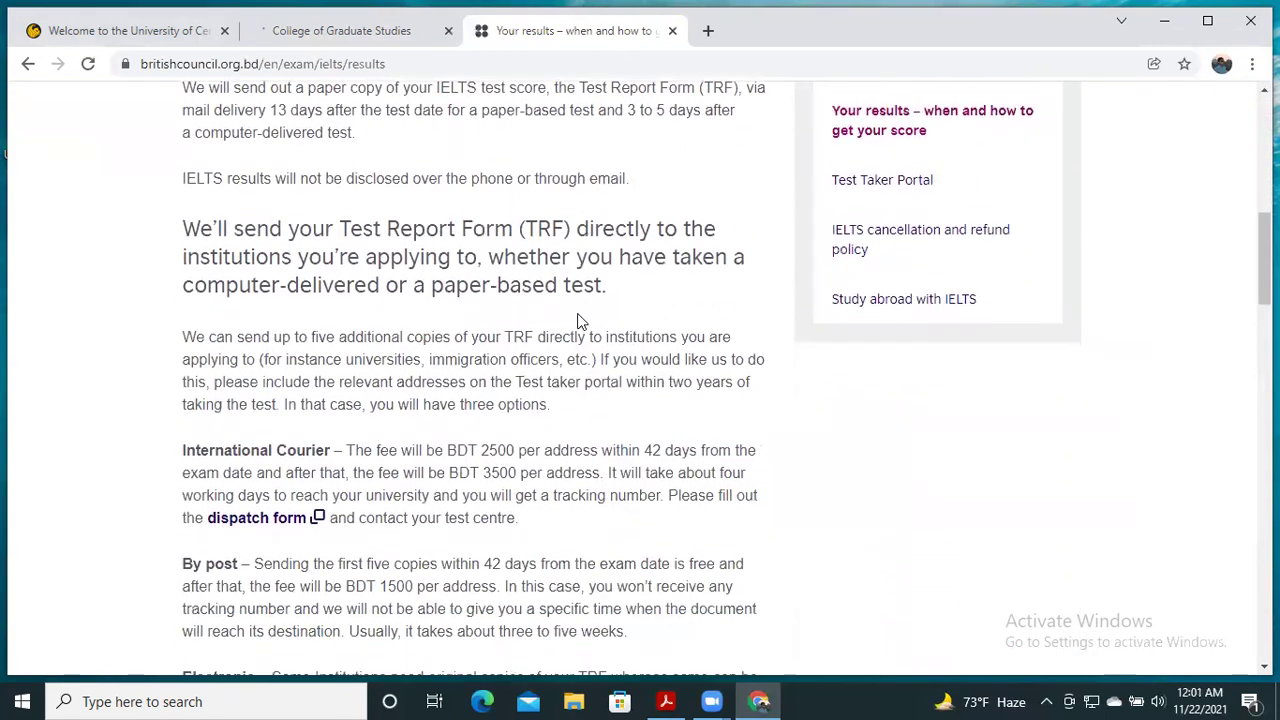
{"action": "scroll", "coordinate": [577, 321], "scroll_direction": "down", "scroll_amount": 3}
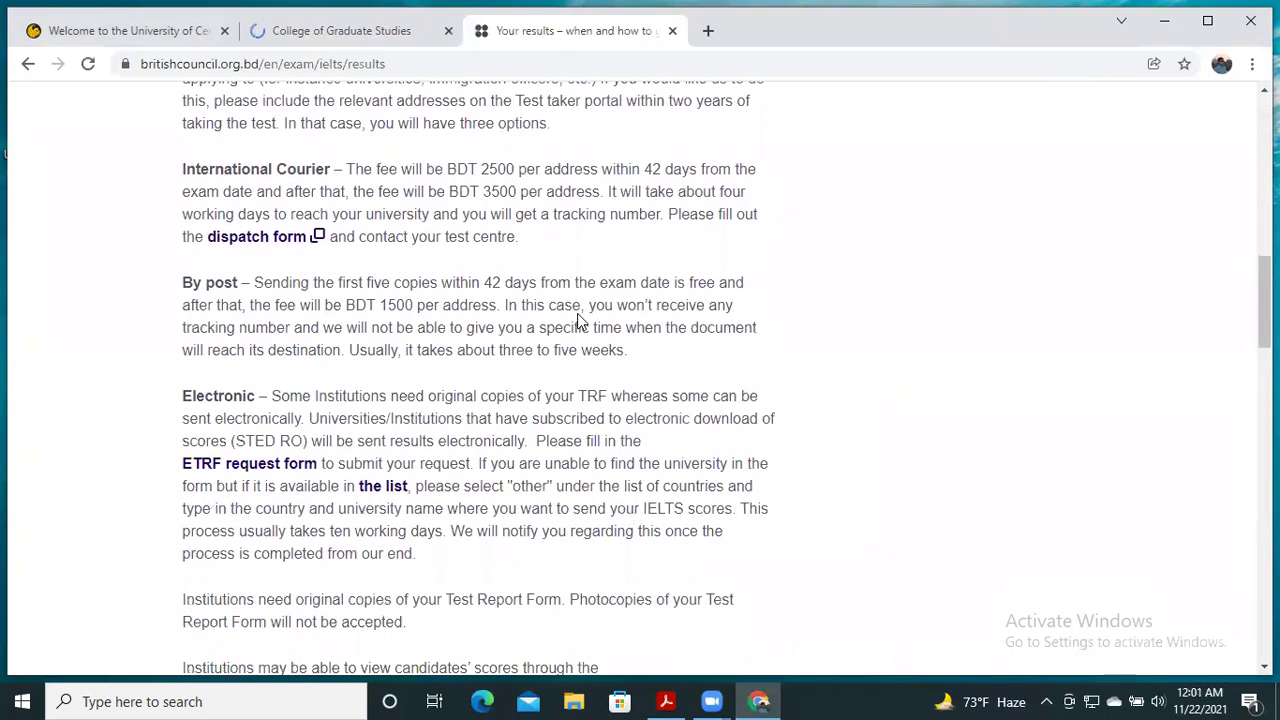
{"action": "scroll", "coordinate": [577, 313], "scroll_direction": "down", "scroll_amount": 1}
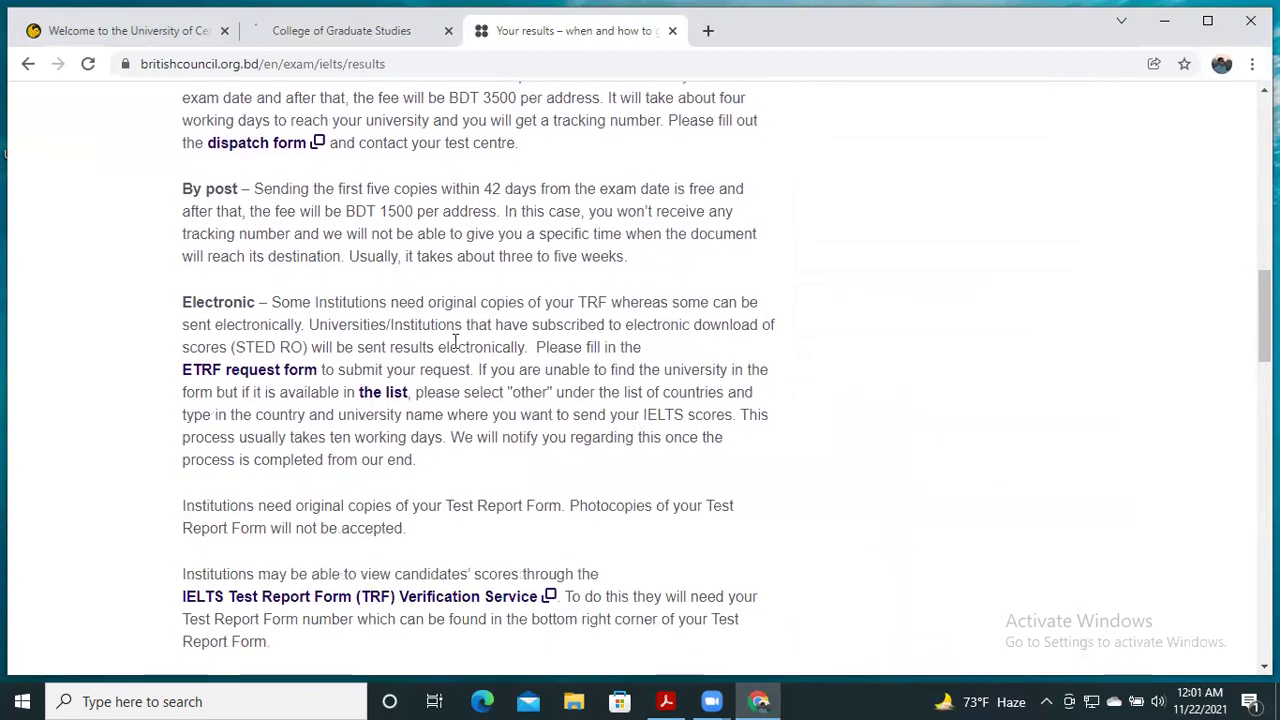
{"action": "left_click", "coordinate": [254, 375]}
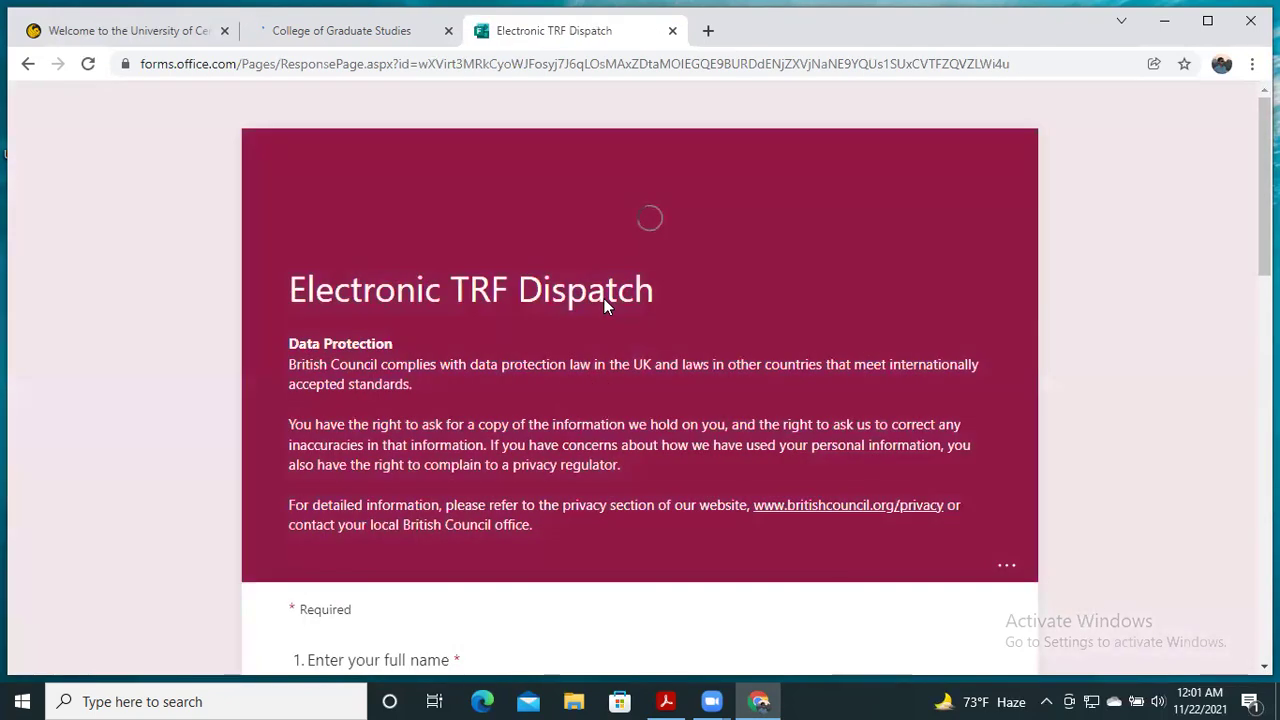
- Scroll the Electronic TRF Dispatch form down to its full name, e-mail, candidate and contact number questions
{"action": "scroll", "coordinate": [606, 290], "scroll_direction": "down", "scroll_amount": 5}
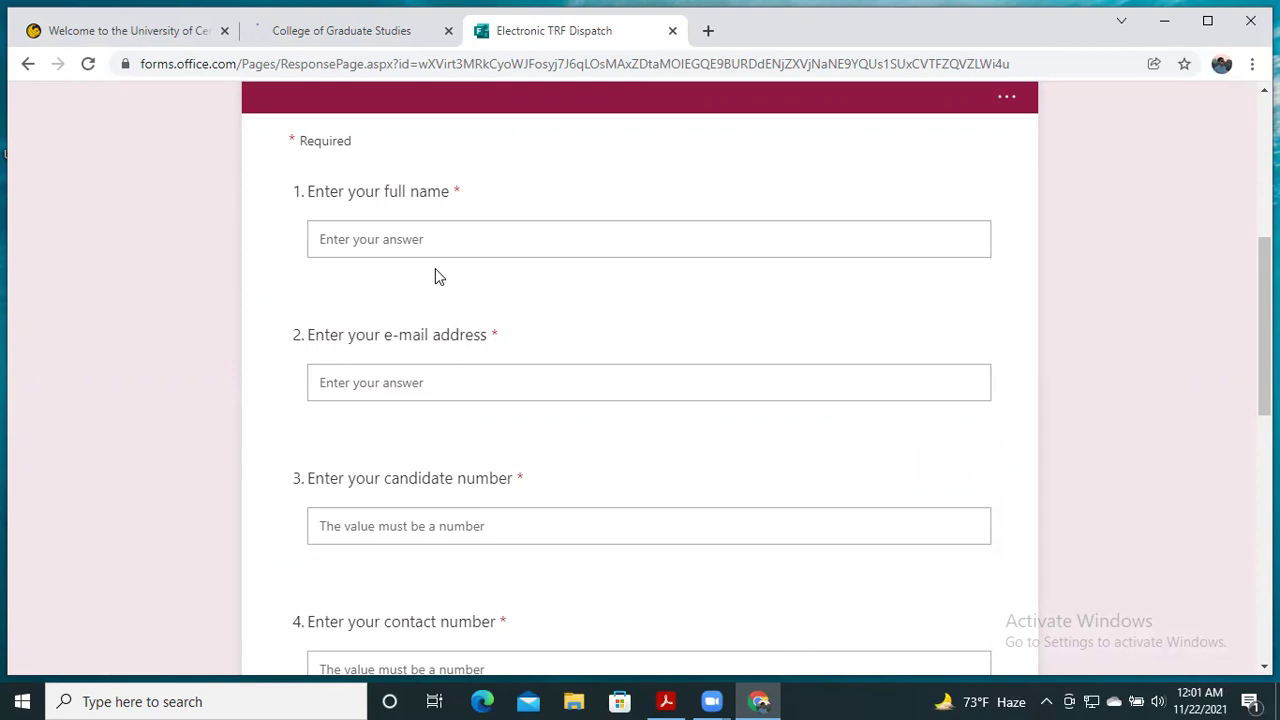
{"action": "left_click", "coordinate": [667, 700]}
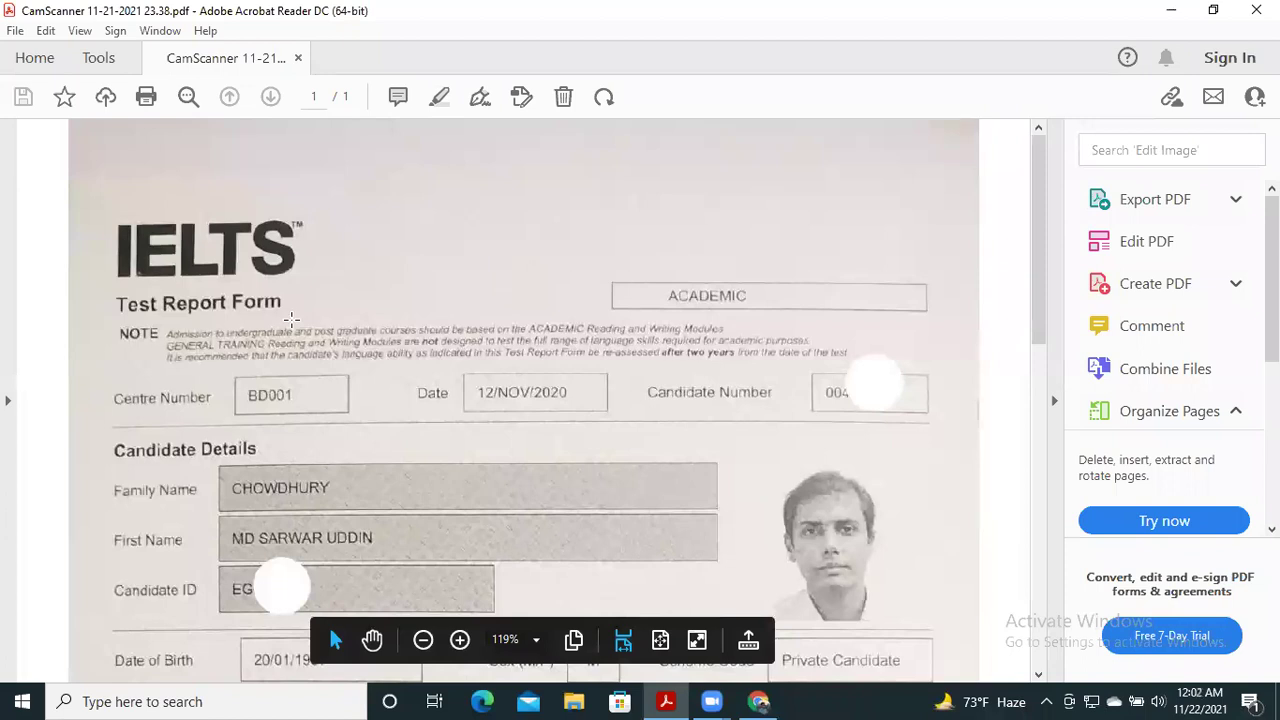
{"action": "scroll", "coordinate": [291, 320], "scroll_direction": "down", "scroll_amount": 2}
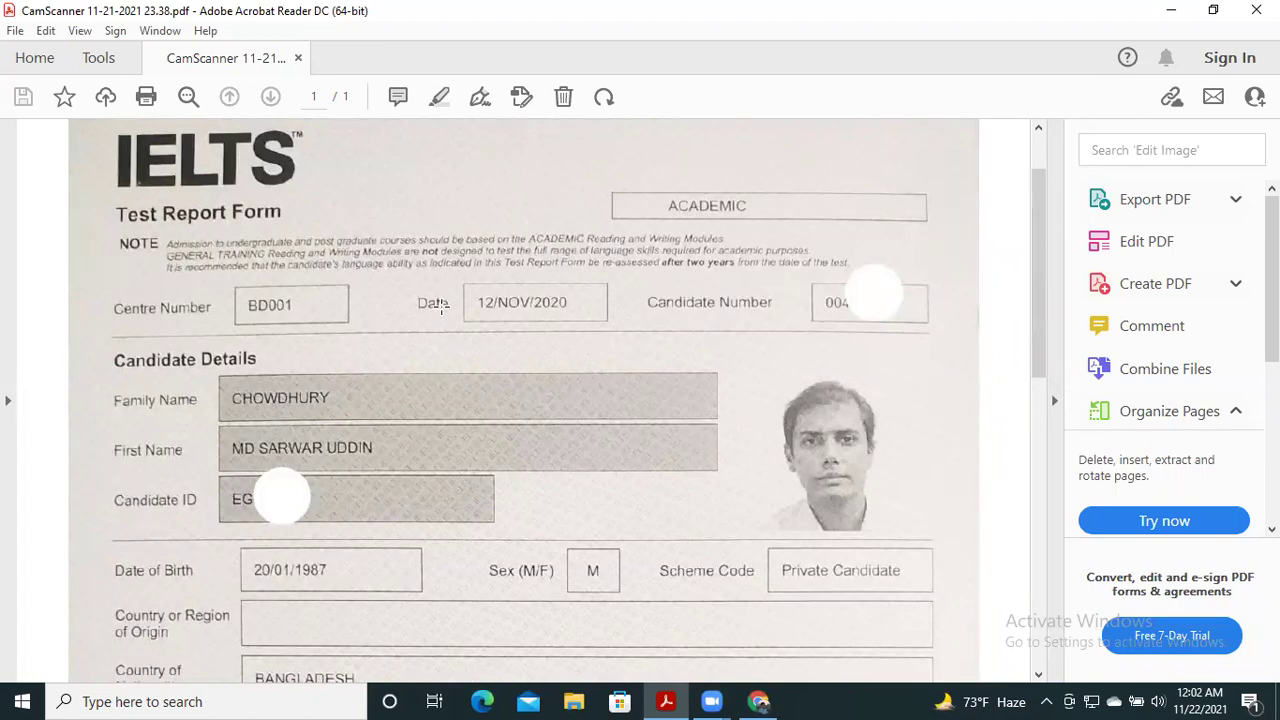
{"action": "scroll", "coordinate": [484, 322], "scroll_direction": "down", "scroll_amount": 4}
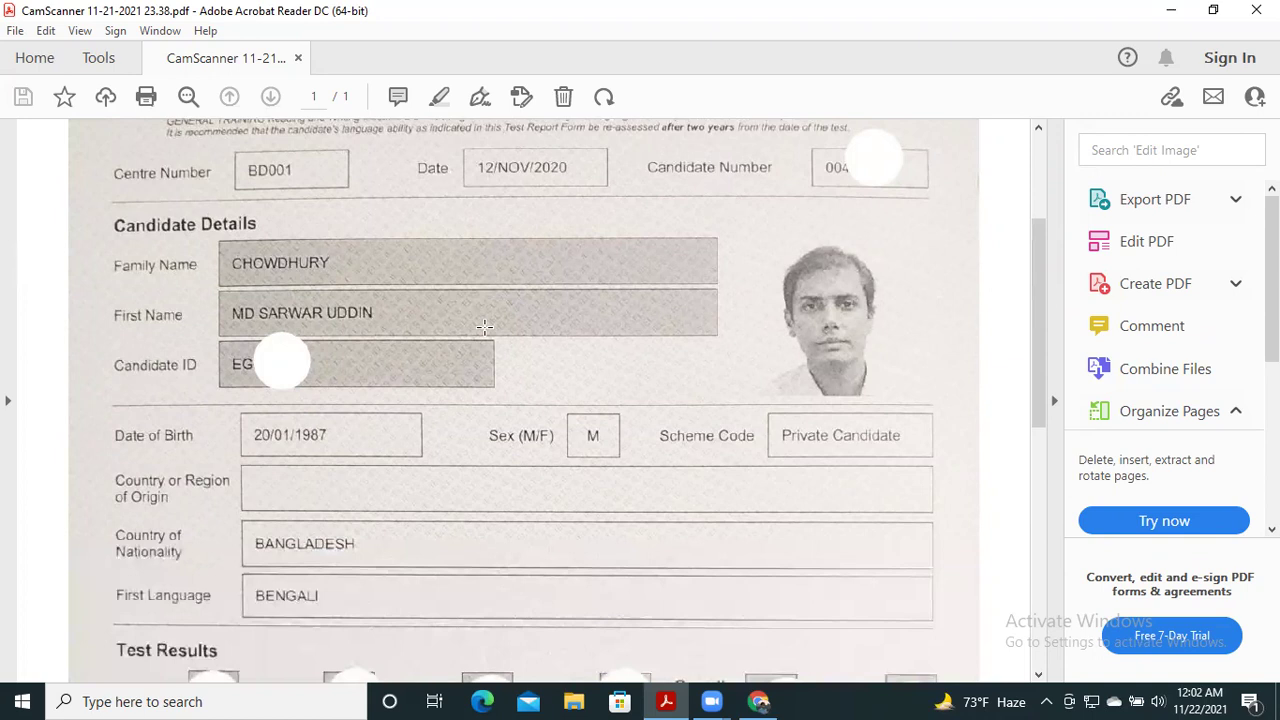
{"action": "scroll", "coordinate": [484, 328], "scroll_direction": "down", "scroll_amount": 5}
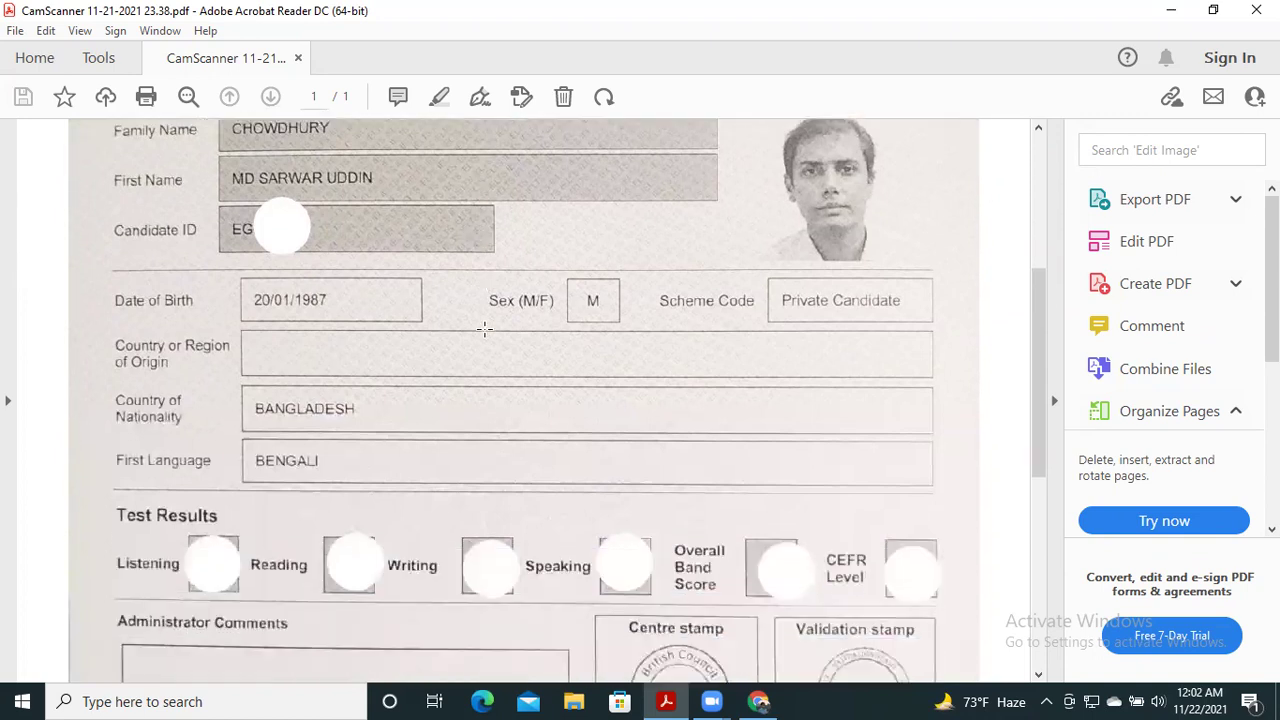
{"action": "scroll", "coordinate": [484, 328], "scroll_direction": "down", "scroll_amount": 6}
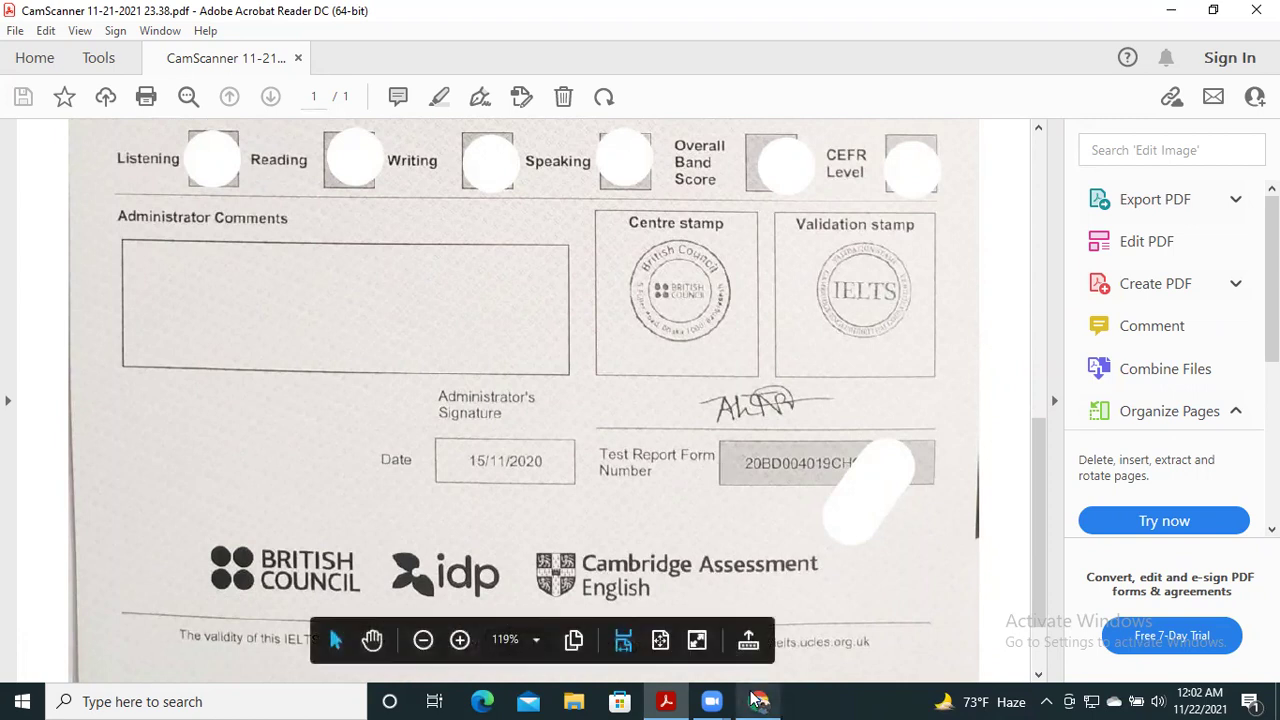
{"action": "mouse_move", "coordinate": [733, 700]}
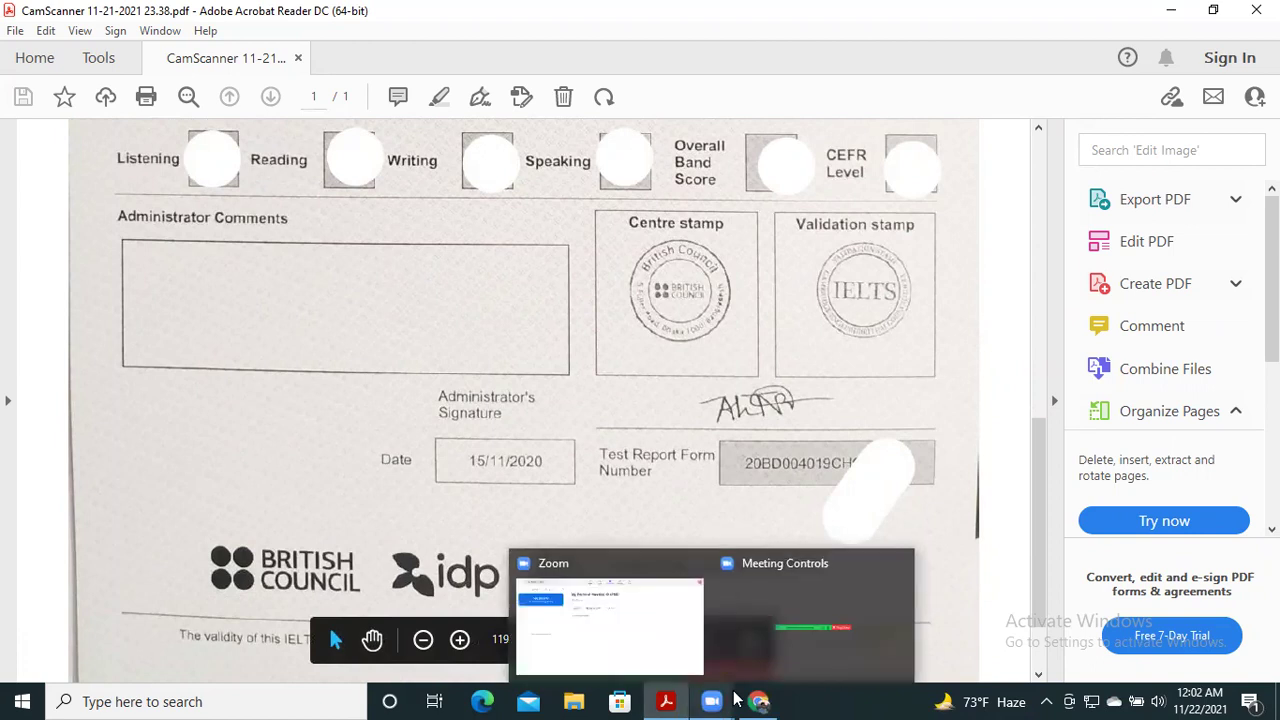
- Enter the candidate's full name in the form's first question
{"action": "left_click", "coordinate": [740, 645]}
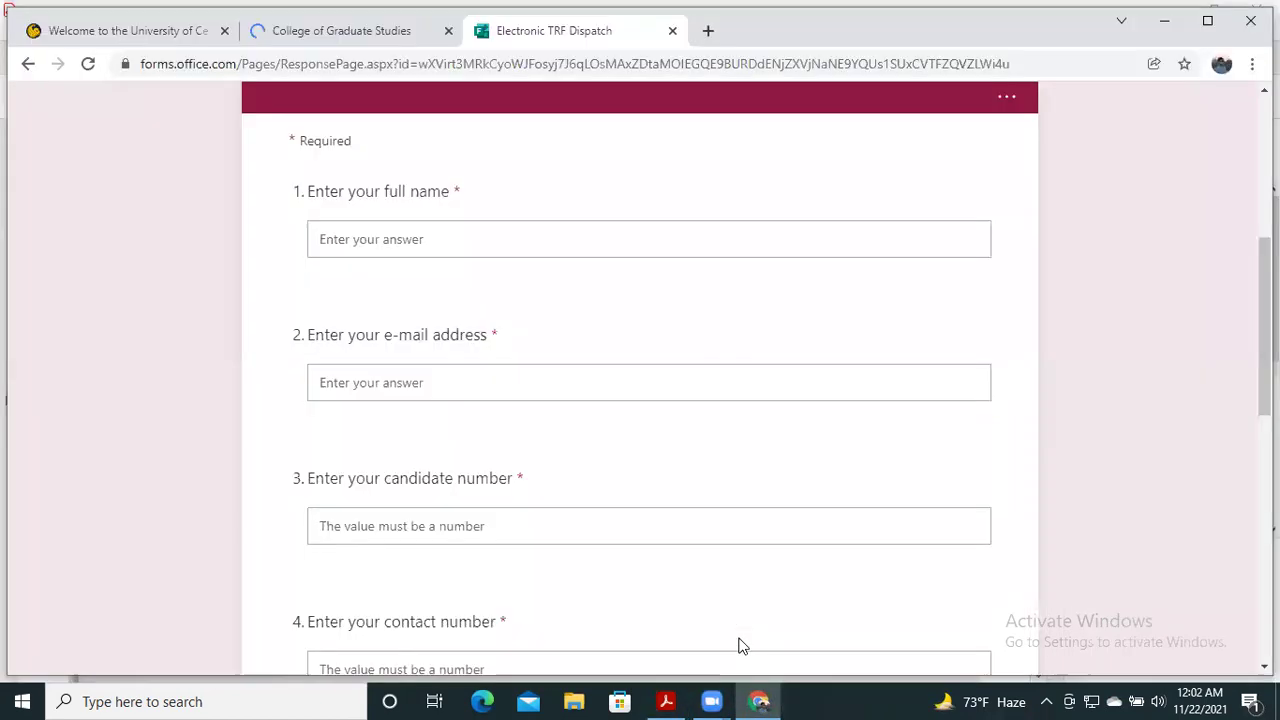
{"action": "left_click", "coordinate": [386, 225]}
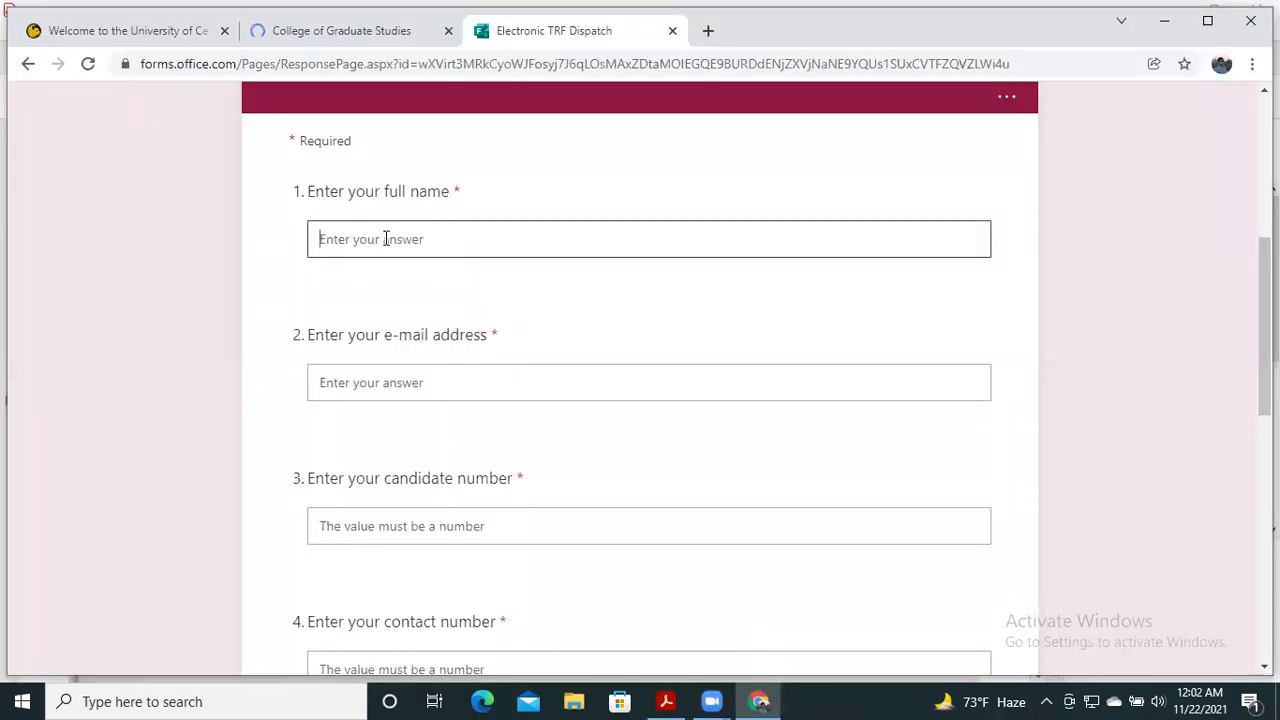
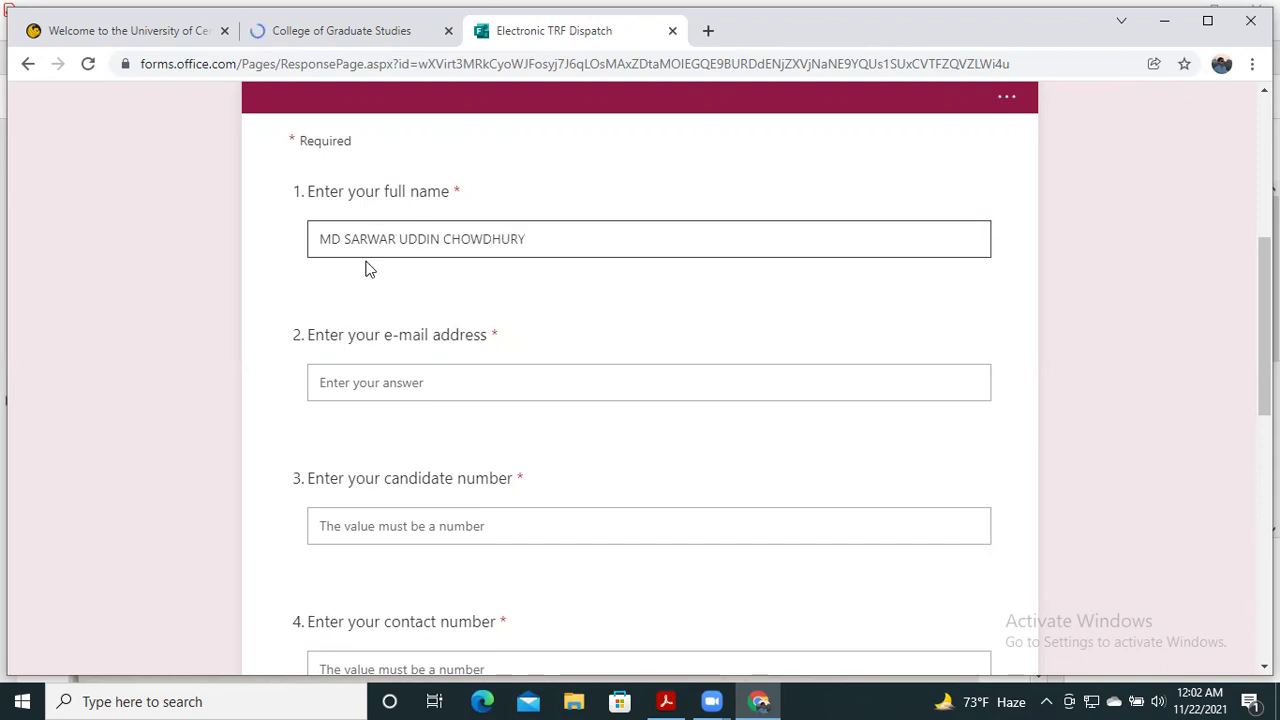
- Fill in the candidate's e-mail address in question 2
{"action": "left_click", "coordinate": [380, 383]}
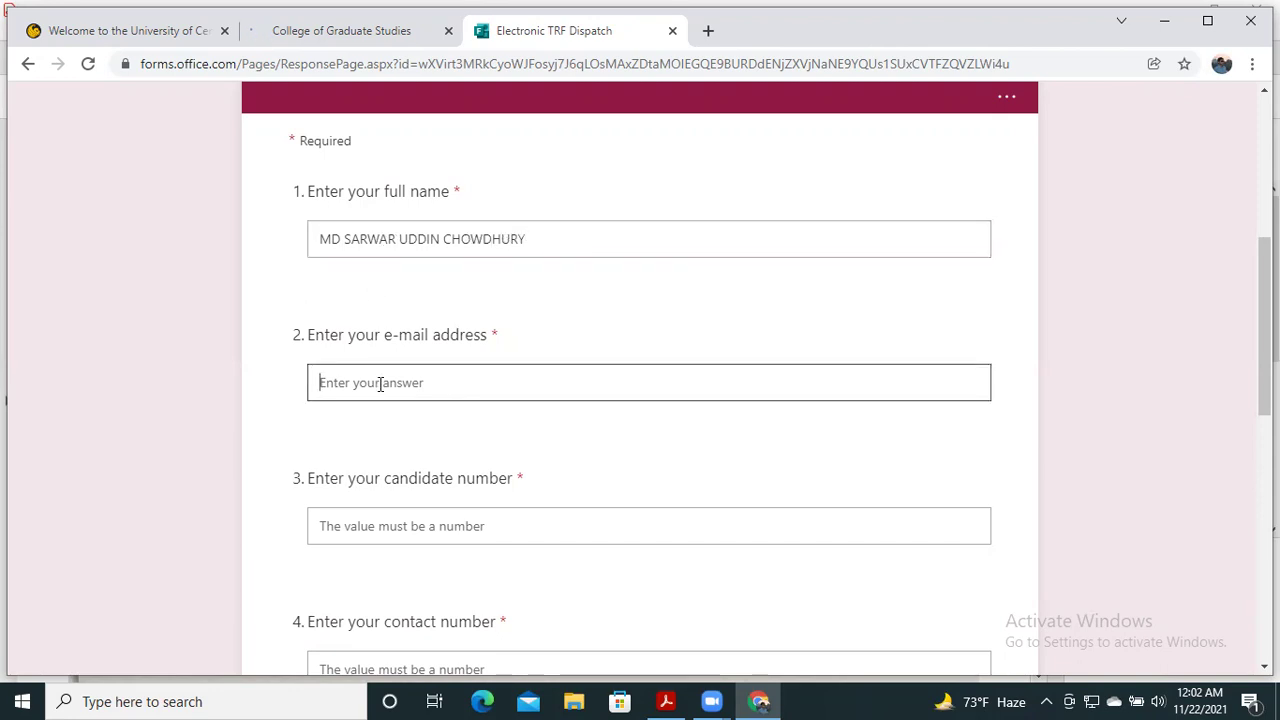
{"action": "type", "text": "S"}
{"action": "key", "text": "BackSpace"}
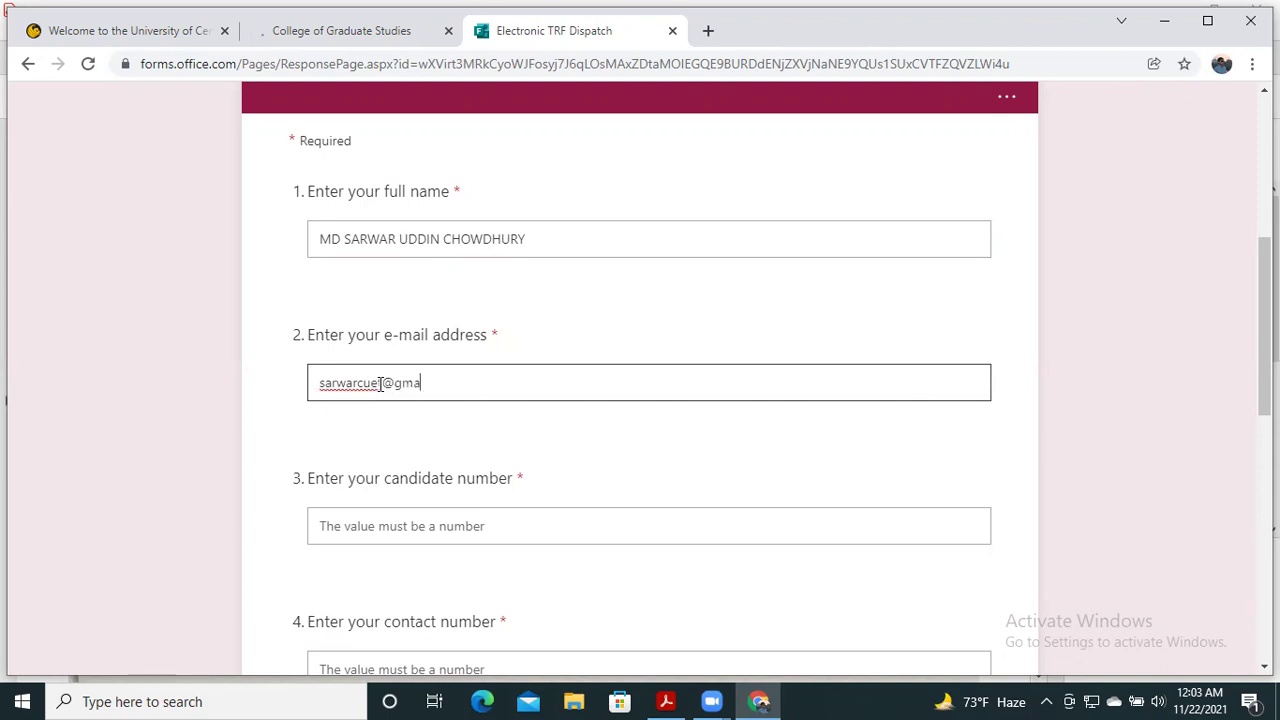
{"action": "scroll", "coordinate": [460, 394], "scroll_direction": "down", "scroll_amount": 1}
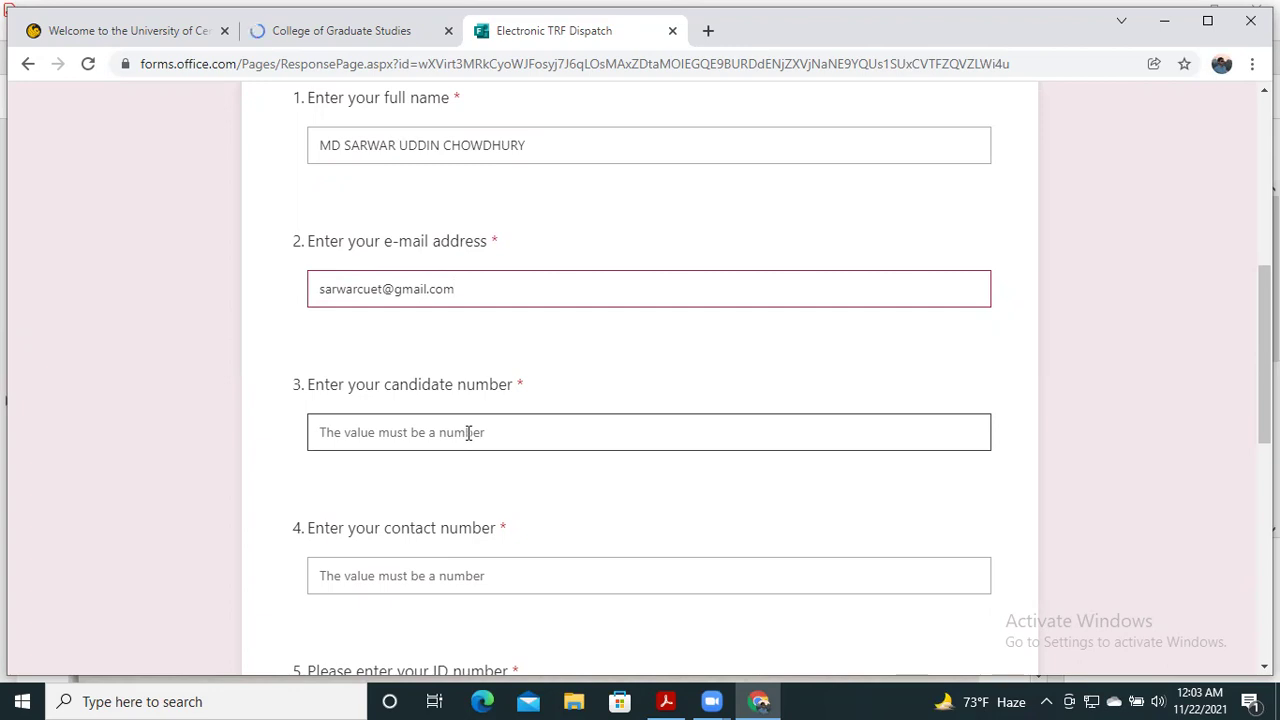
- Read the candidate number from the IELTS report PDF and enter it in question 3
{"action": "left_click", "coordinate": [665, 700]}
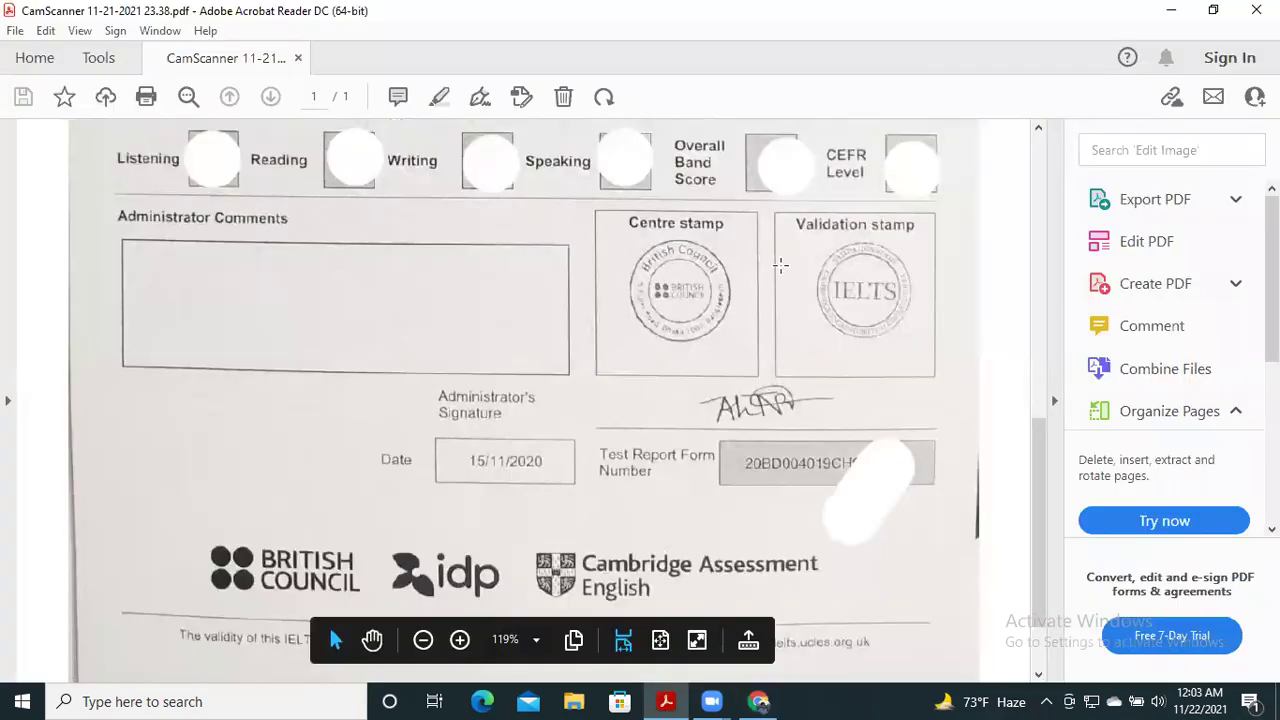
{"action": "scroll", "coordinate": [780, 265], "scroll_direction": "up", "scroll_amount": 5}
{"action": "scroll", "coordinate": [780, 265], "scroll_direction": "up", "scroll_amount": 3}
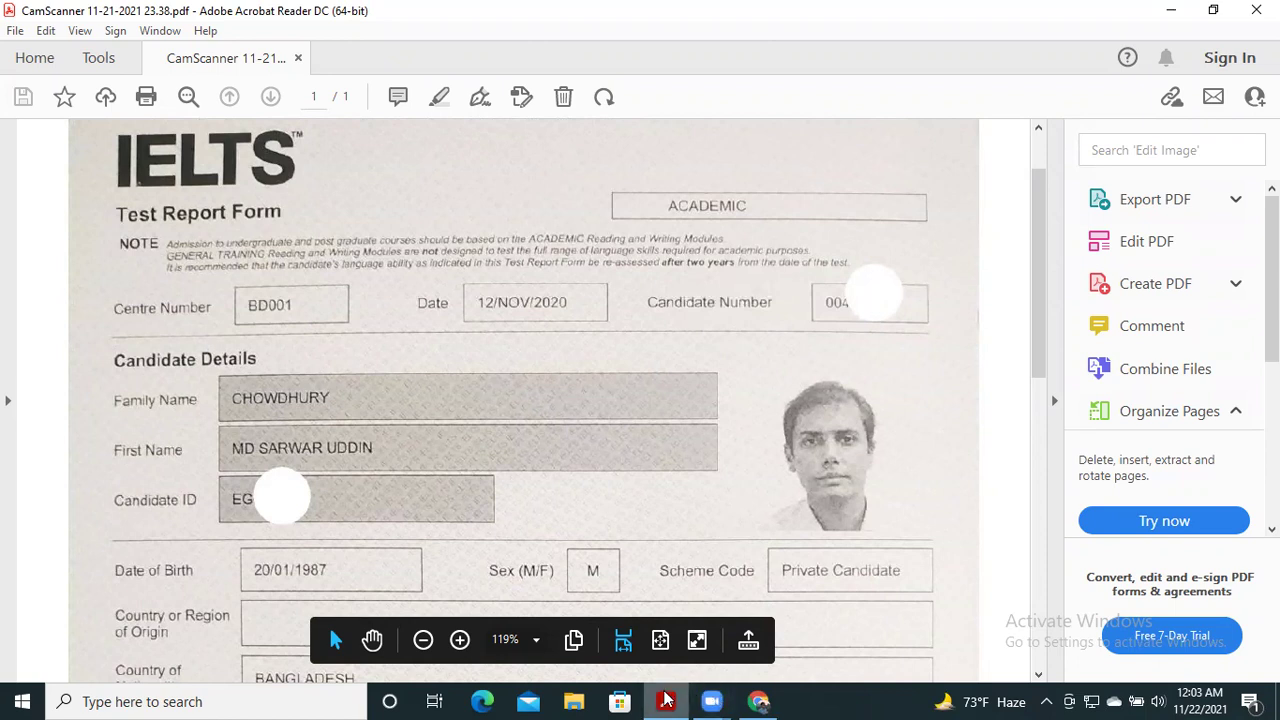
{"action": "left_click", "coordinate": [758, 701]}
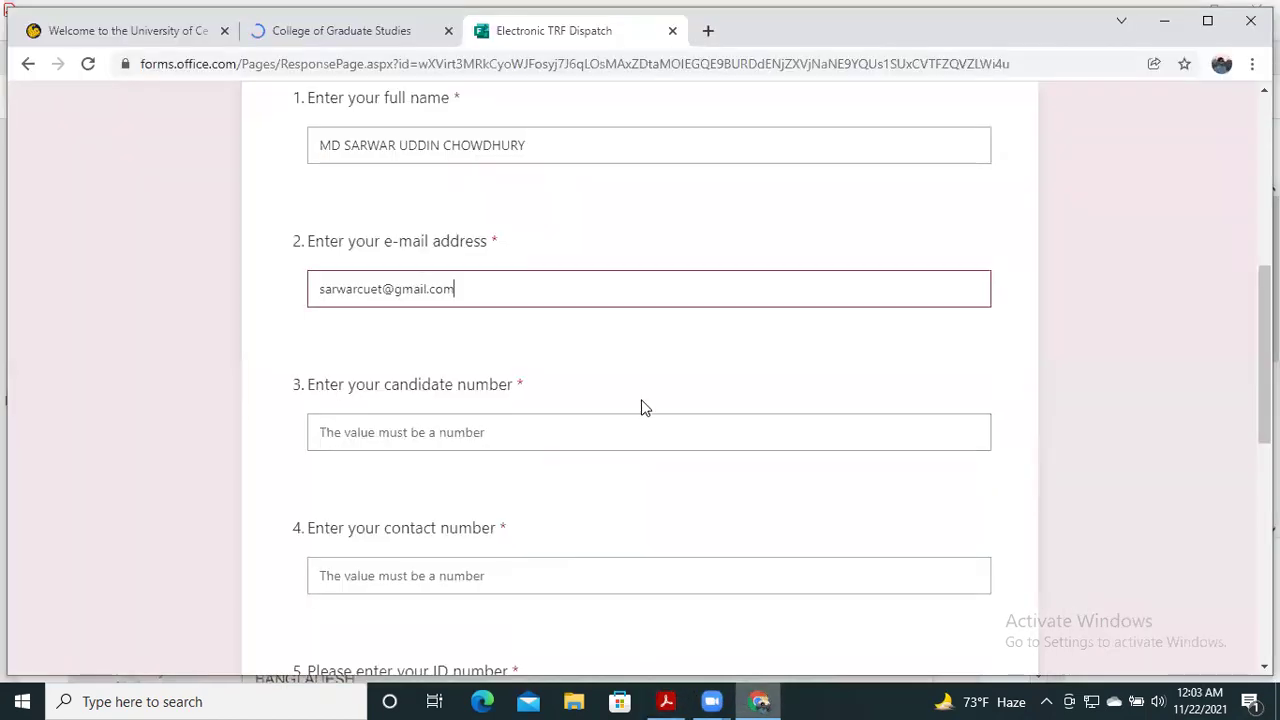
{"action": "left_click", "coordinate": [419, 431]}
{"action": "type", "text": "0004"}
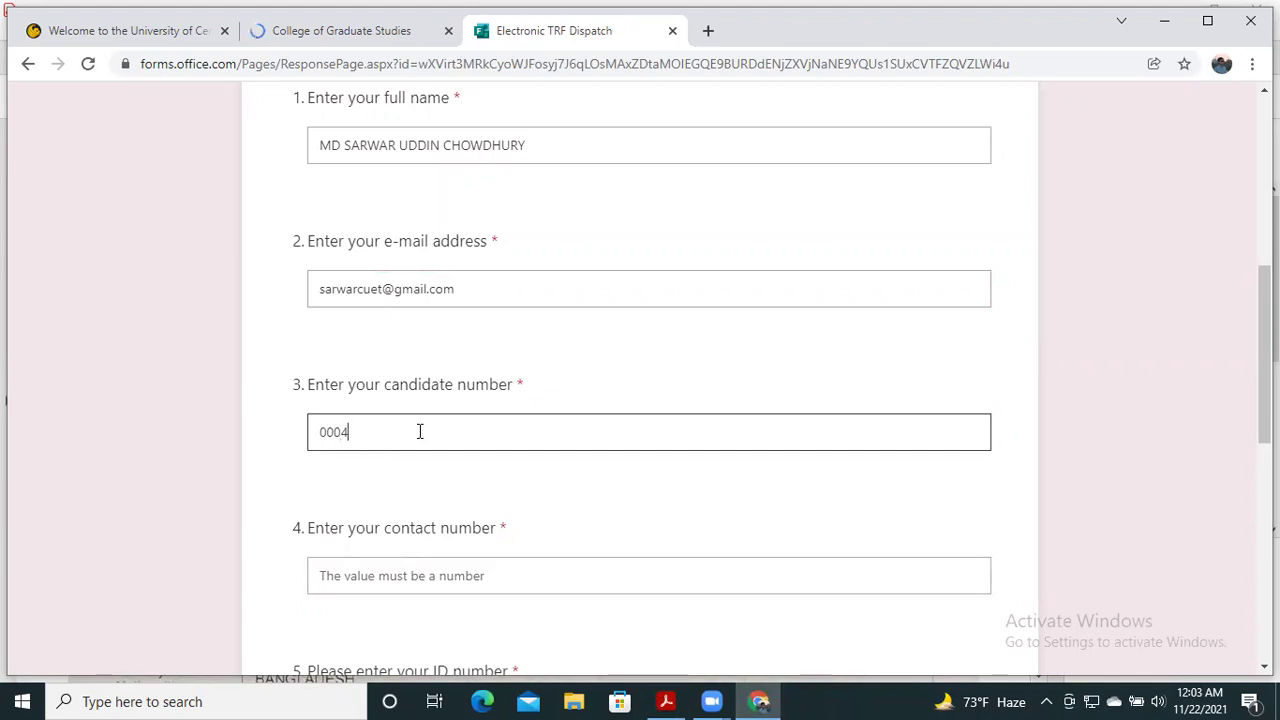
{"action": "type", "text": "...."}
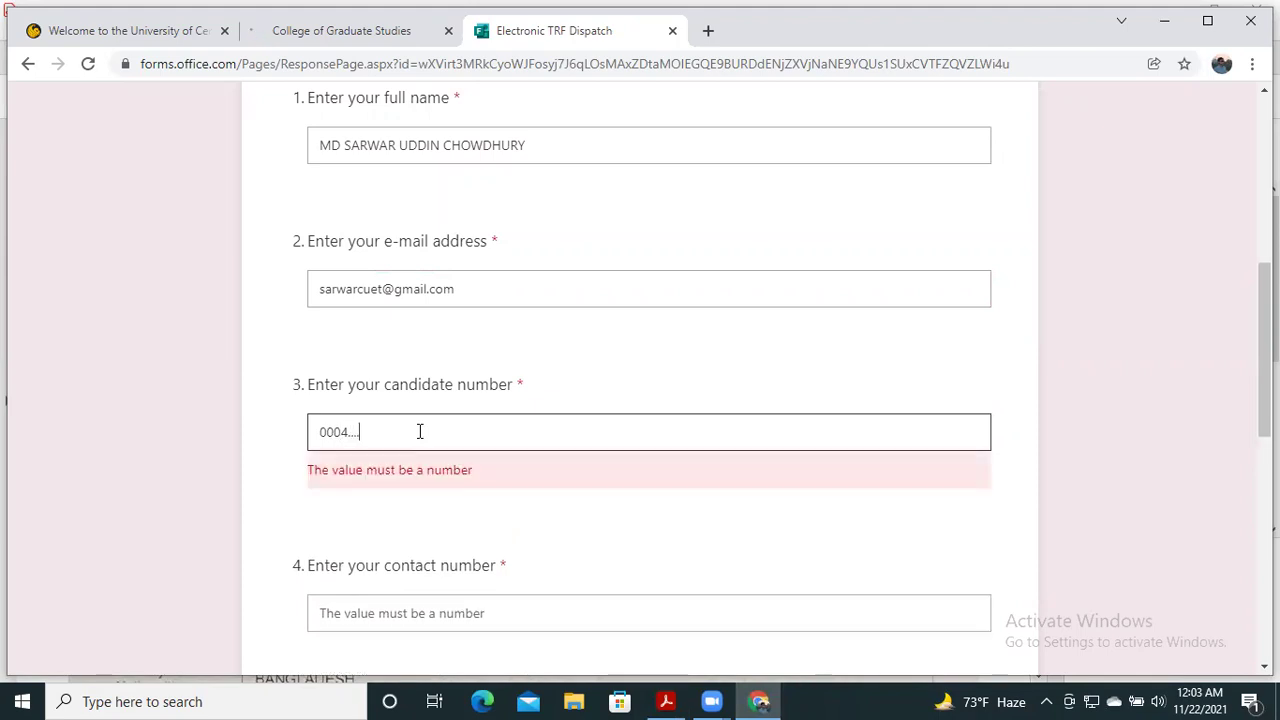
- Enter the candidate's phone number with country code, digits only, in the contact number question
{"action": "scroll", "coordinate": [435, 410], "scroll_direction": "down", "scroll_amount": 1}
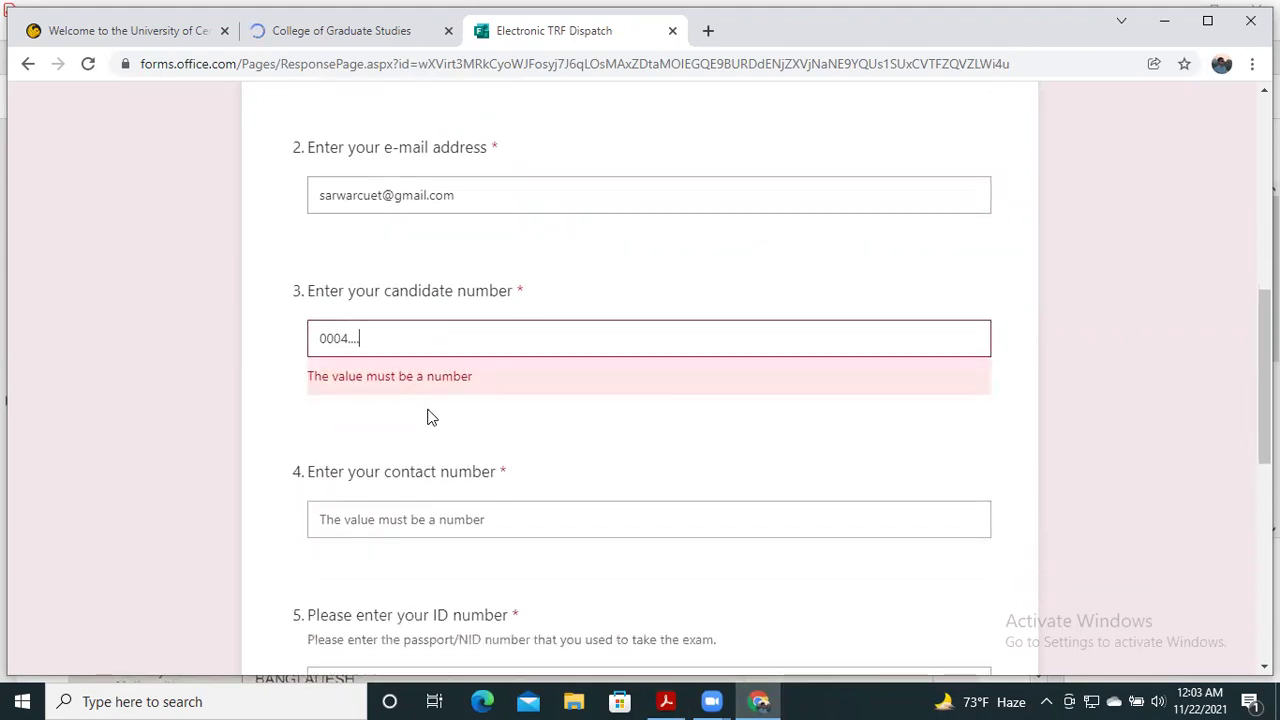
{"action": "scroll", "coordinate": [429, 408], "scroll_direction": "down", "scroll_amount": 1}
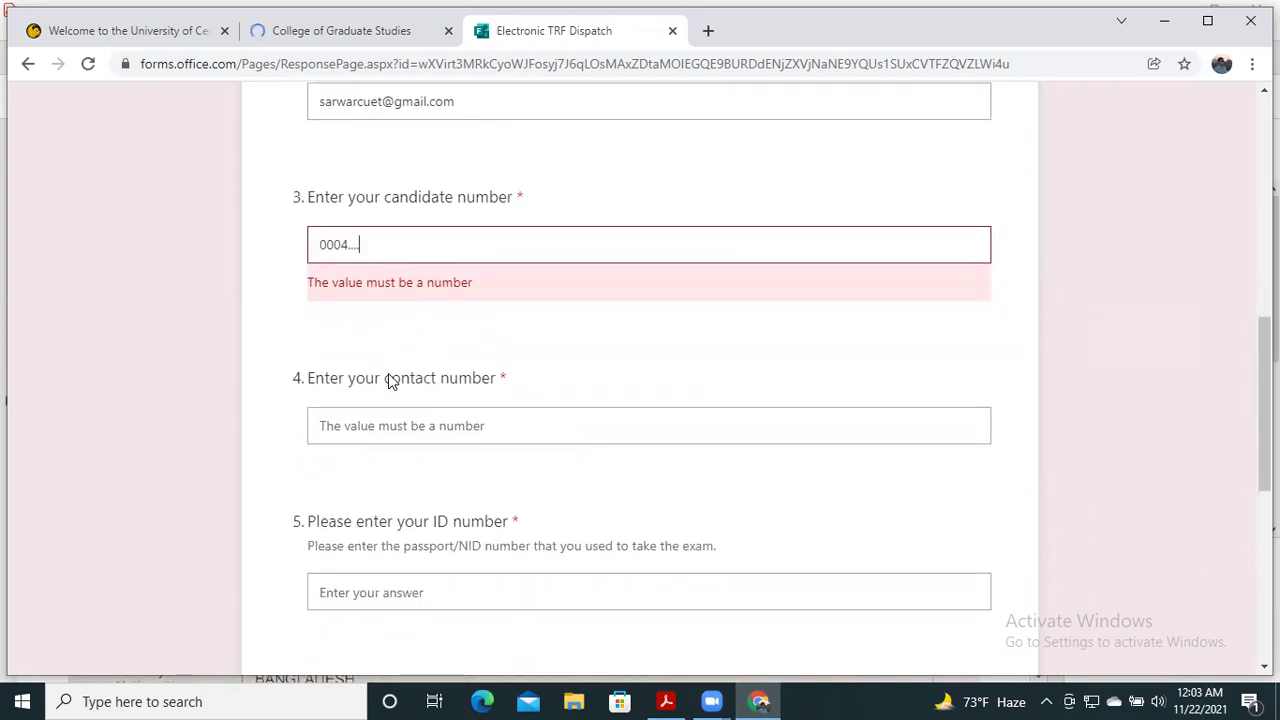
{"action": "left_click", "coordinate": [381, 414]}
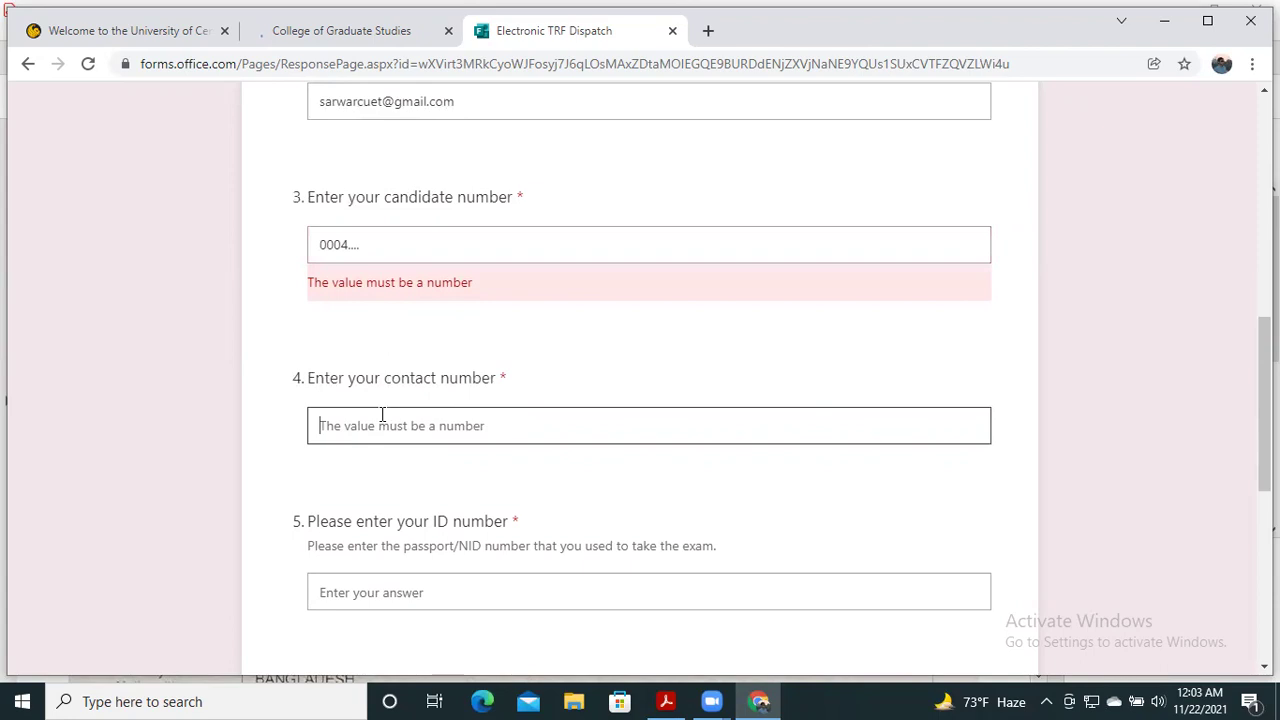
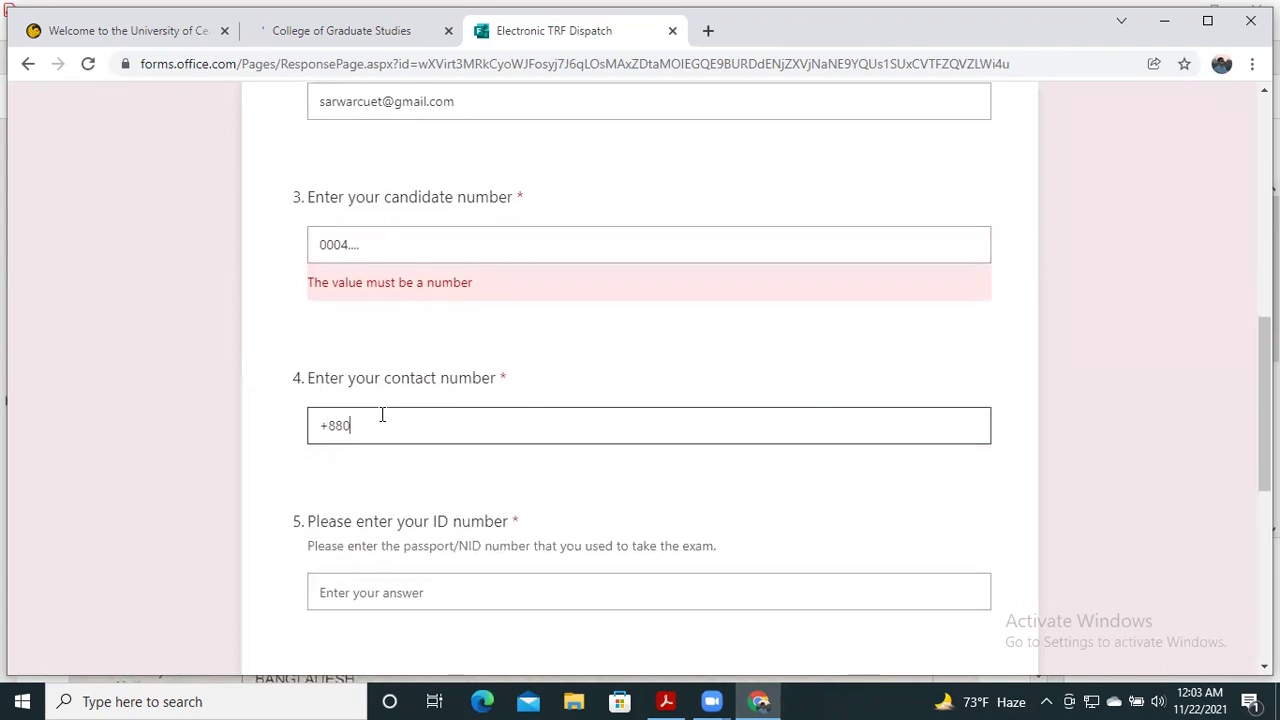
{"action": "left_click", "coordinate": [353, 440]}
{"action": "scroll", "coordinate": [400, 446], "scroll_direction": "down", "scroll_amount": 1}
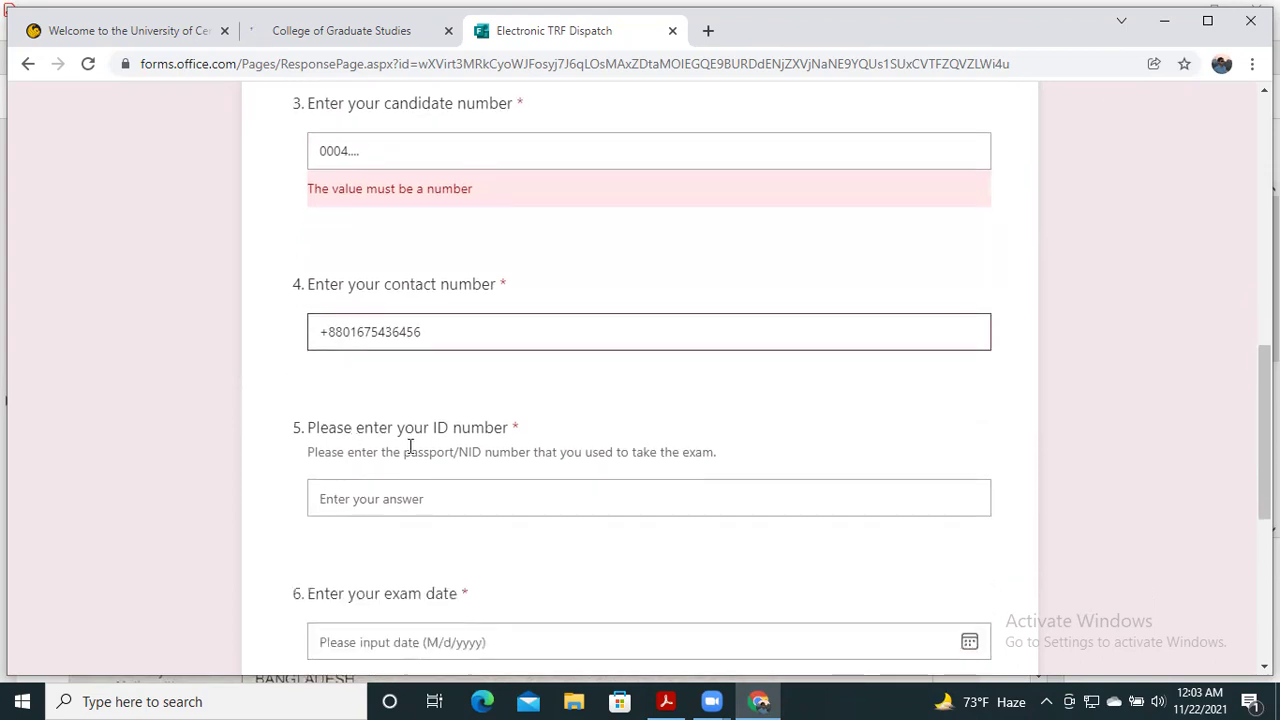
{"action": "scroll", "coordinate": [418, 446], "scroll_direction": "down", "scroll_amount": 1}
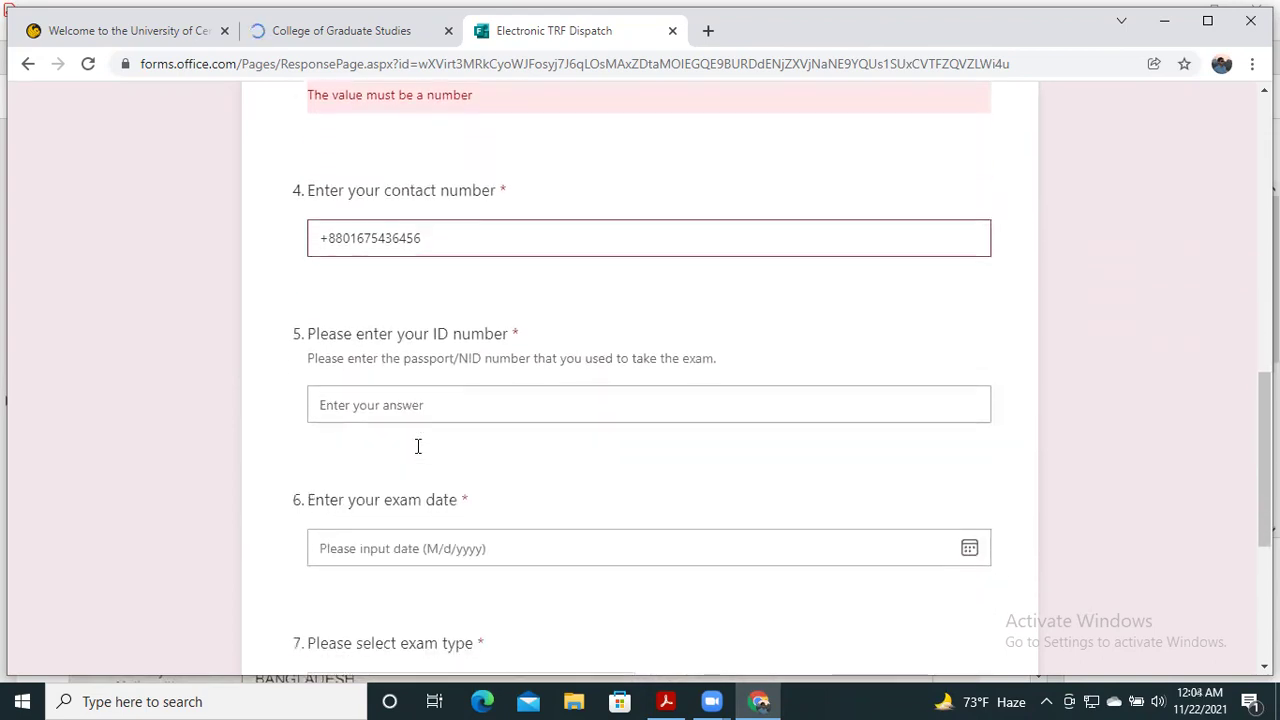
{"action": "scroll", "coordinate": [418, 440], "scroll_direction": "down", "scroll_amount": 2}
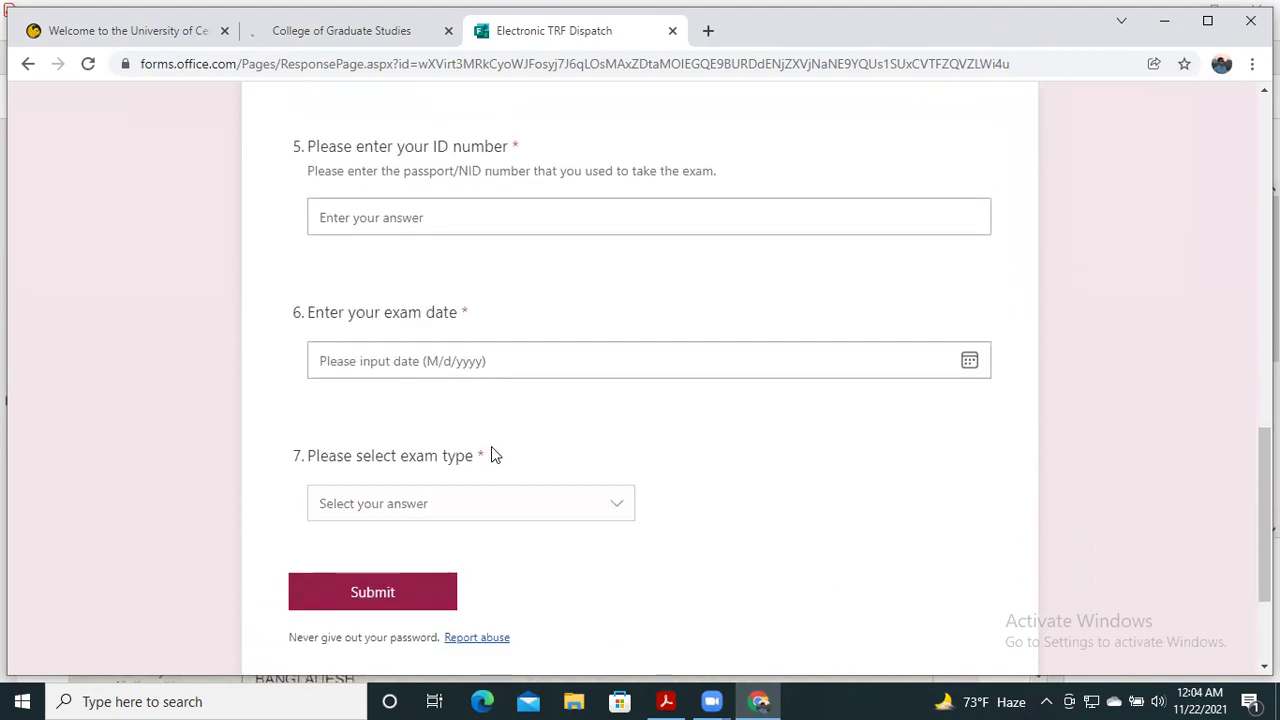
{"action": "scroll", "coordinate": [489, 450], "scroll_direction": "up", "scroll_amount": 2}
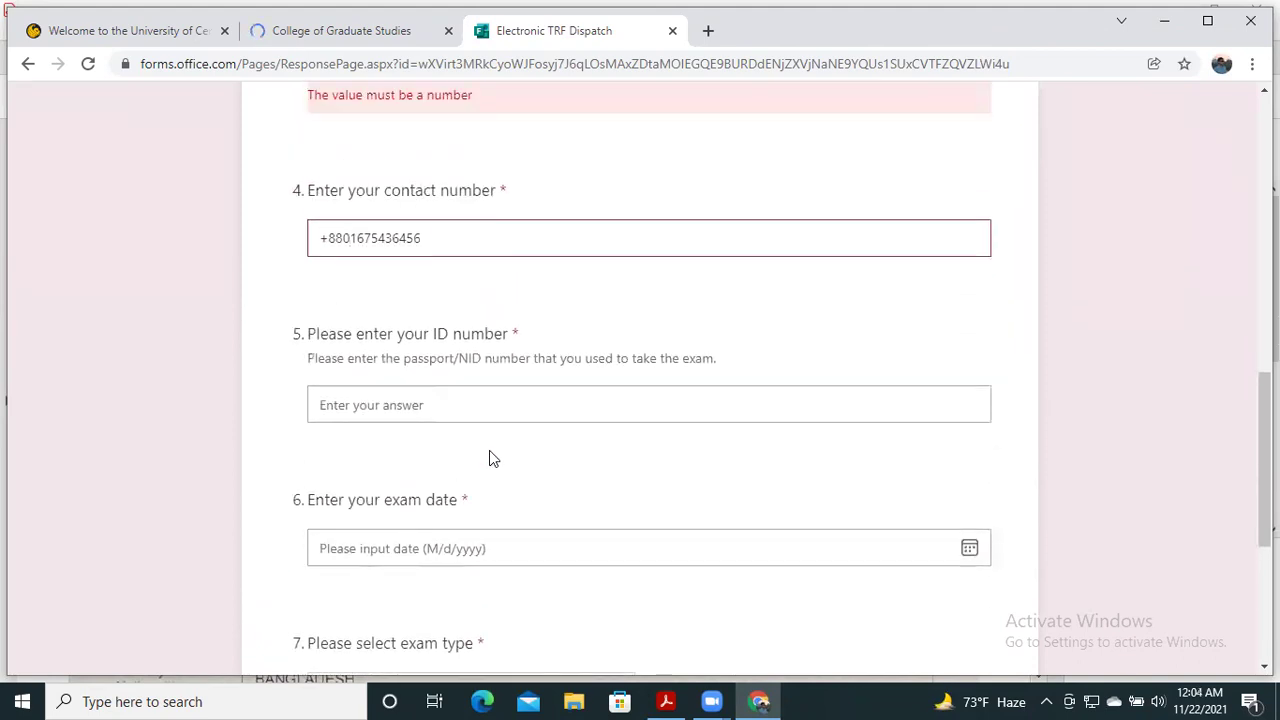
{"action": "left_click", "coordinate": [498, 398]}
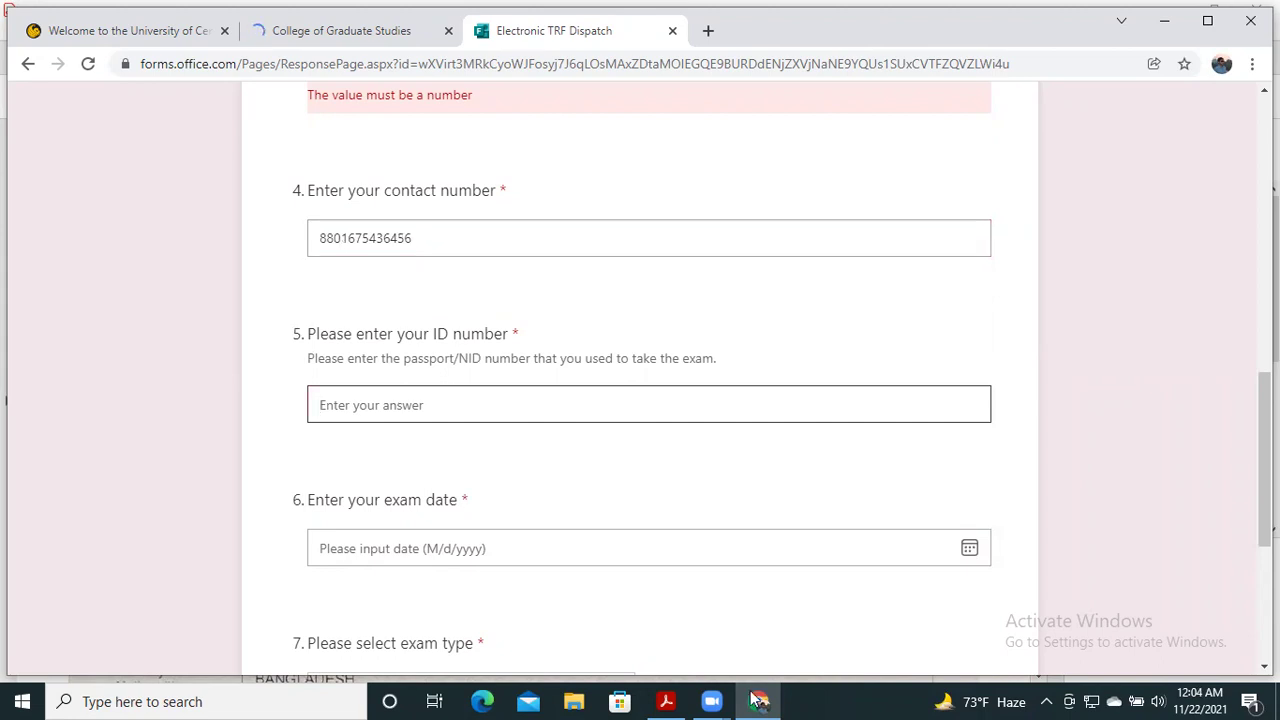
- Scroll the IELTS Test Report Form in Acrobat to the Candidate Details section showing the candidate ID
{"action": "mouse_move", "coordinate": [672, 698]}
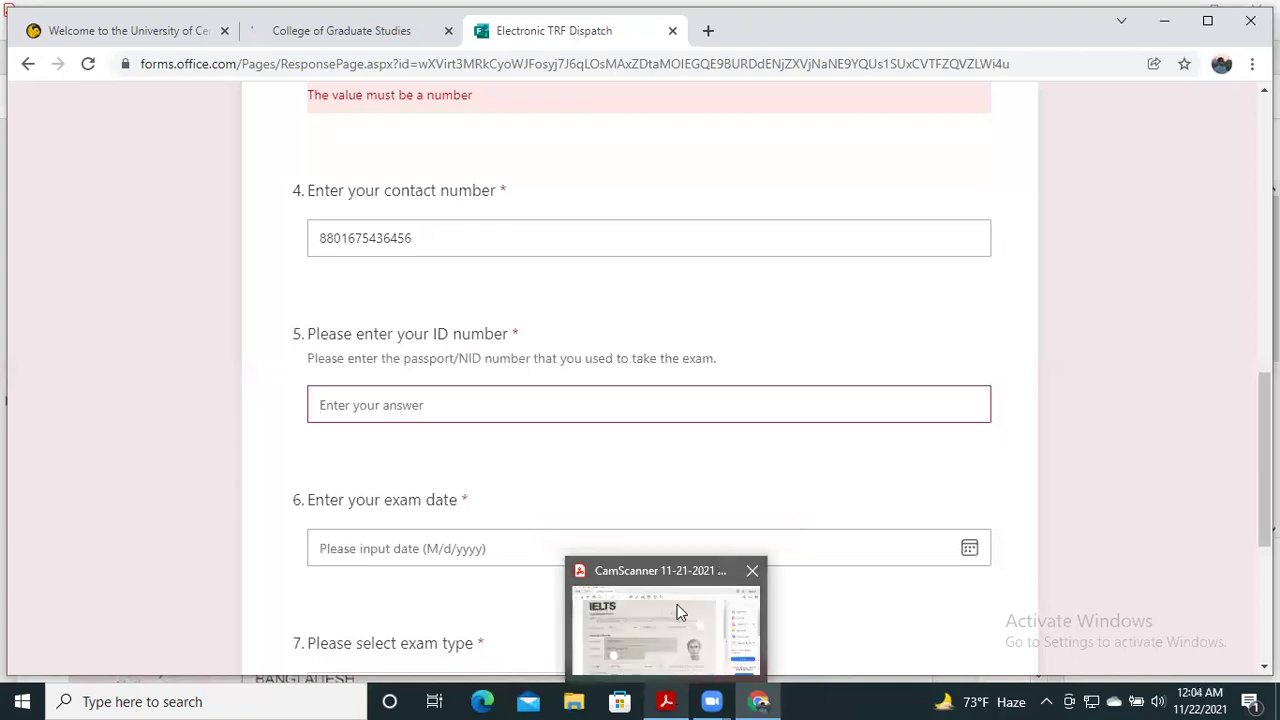
{"action": "left_click", "coordinate": [677, 604]}
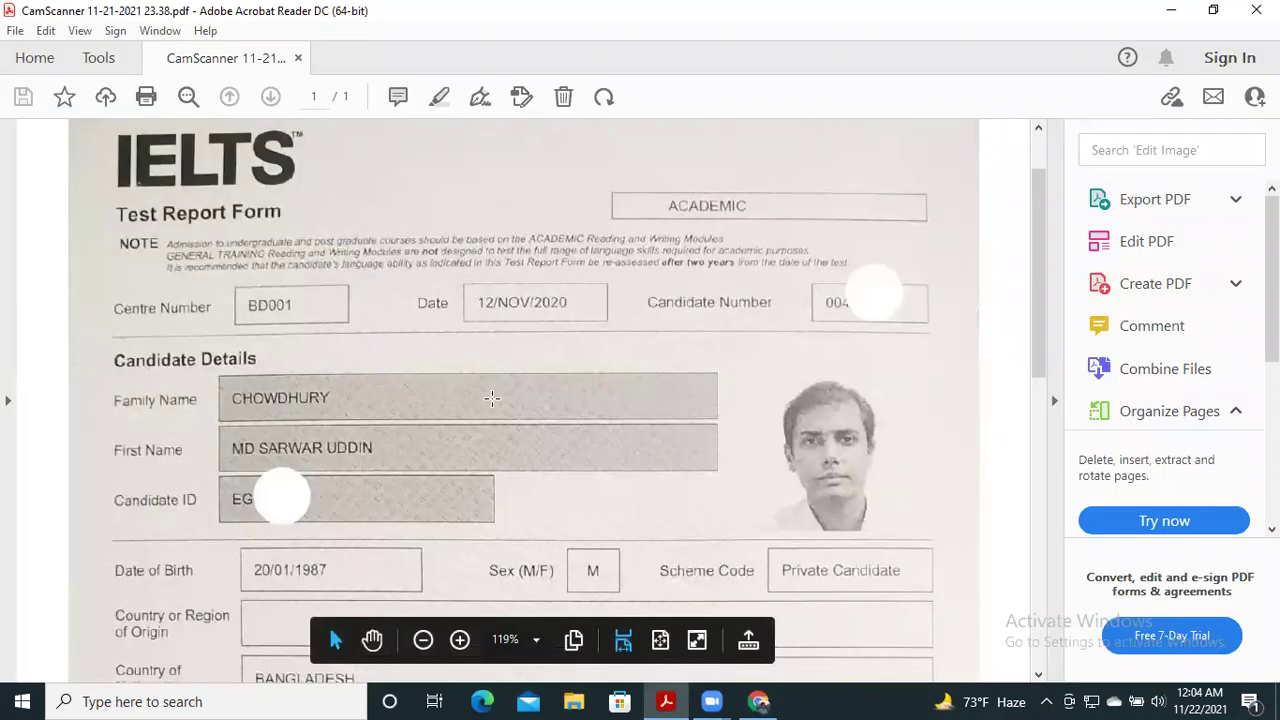
{"action": "scroll", "coordinate": [328, 370], "scroll_direction": "down", "scroll_amount": 3}
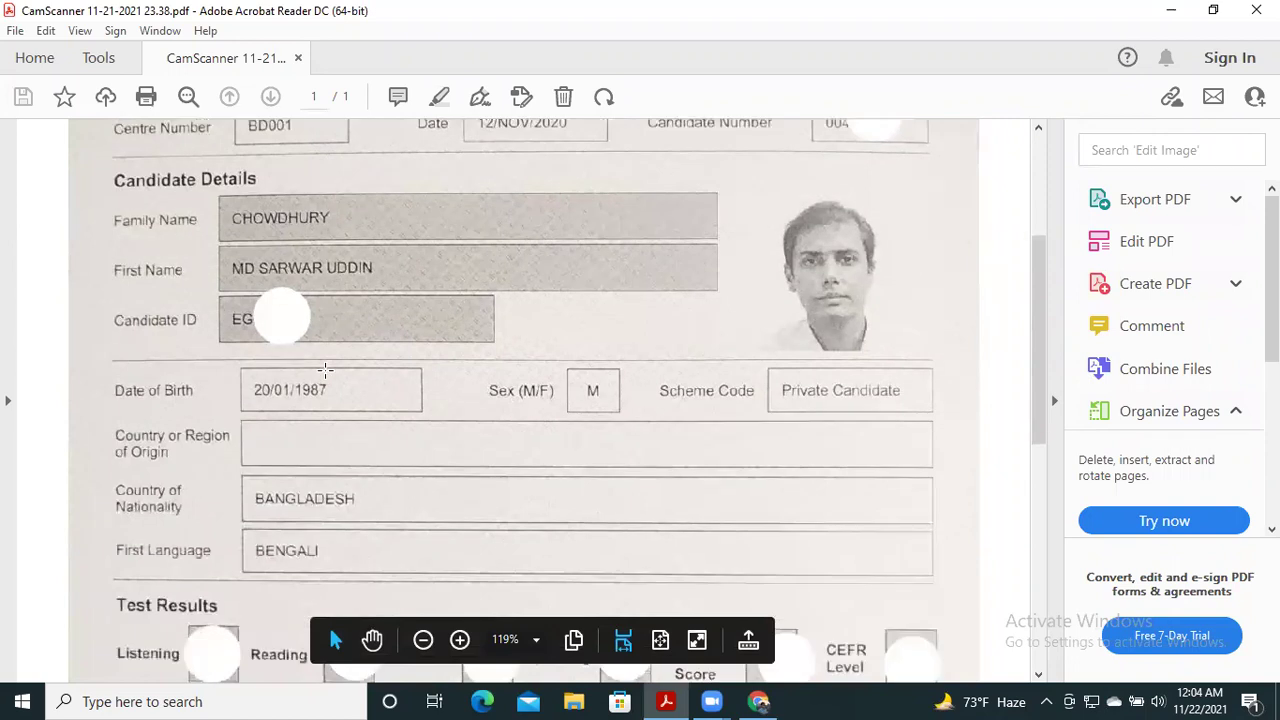
{"action": "scroll", "coordinate": [325, 370], "scroll_direction": "down", "scroll_amount": 2}
{"action": "scroll", "coordinate": [325, 368], "scroll_direction": "down", "scroll_amount": 3}
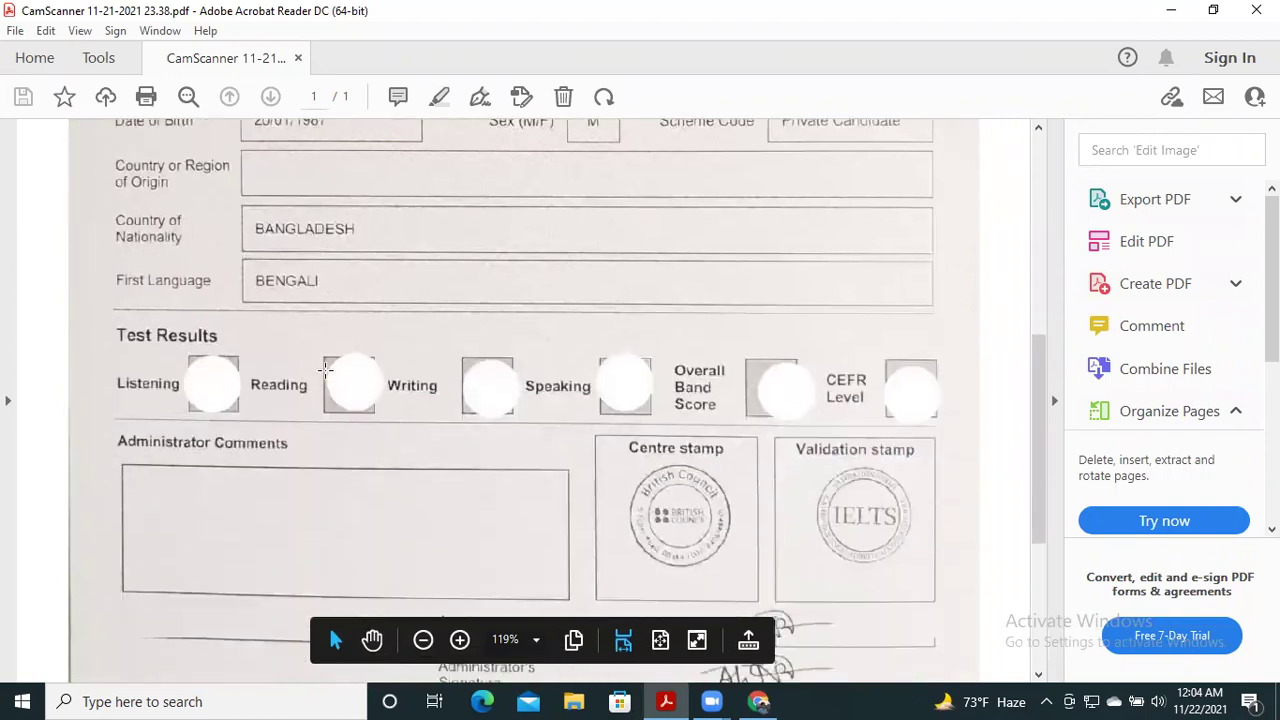
{"action": "scroll", "coordinate": [325, 370], "scroll_direction": "up", "scroll_amount": 7}
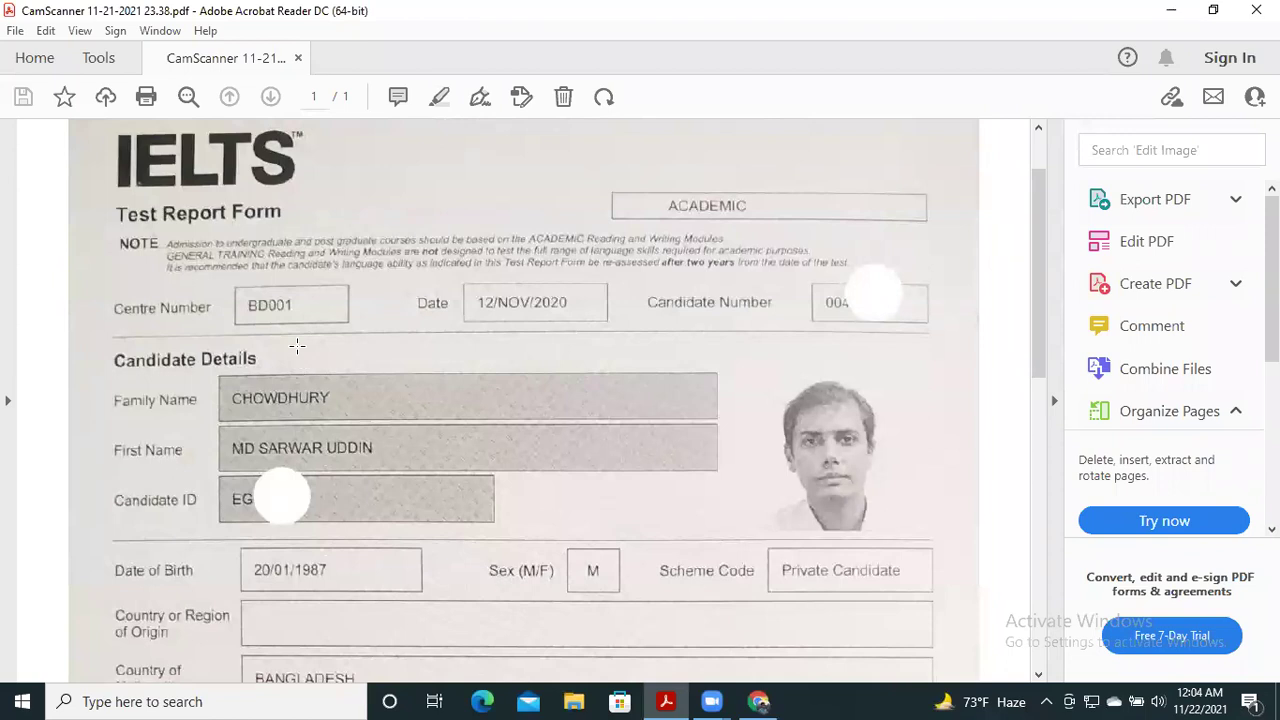
{"action": "scroll", "coordinate": [297, 346], "scroll_direction": "down", "scroll_amount": 1}
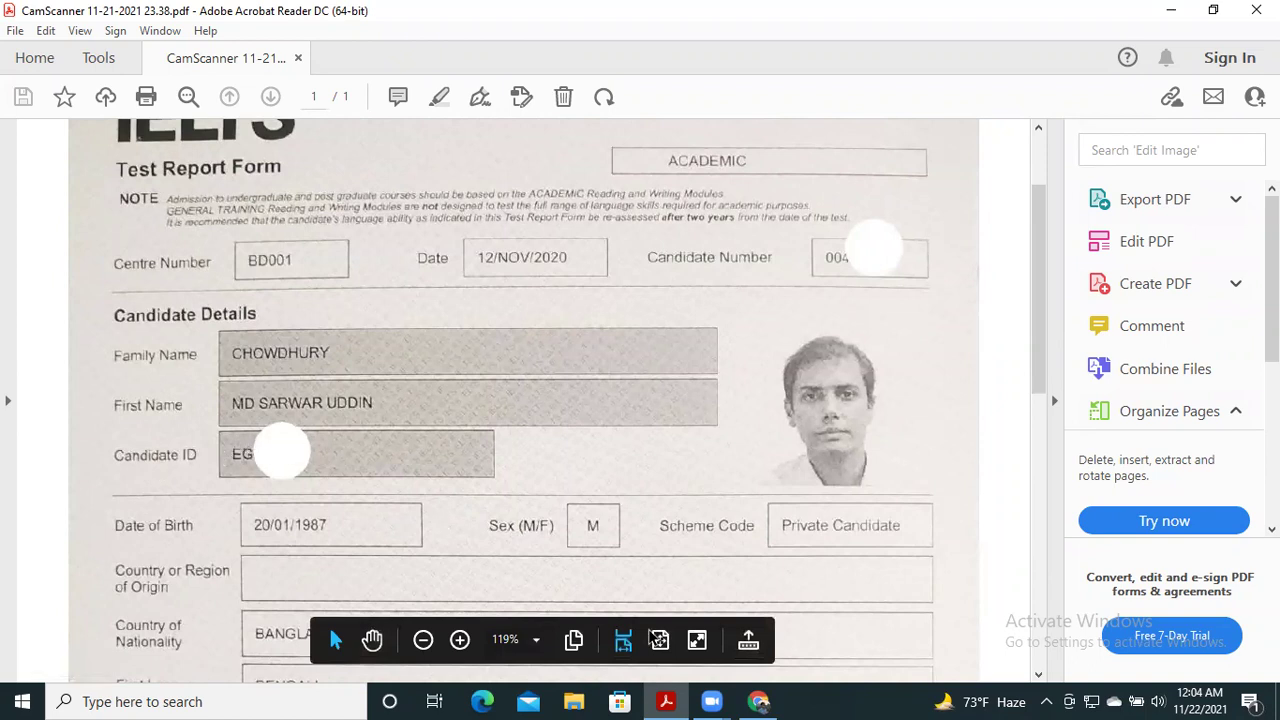
- Enter the candidate's passport/NID number in the ID number question
{"action": "left_click", "coordinate": [757, 701]}
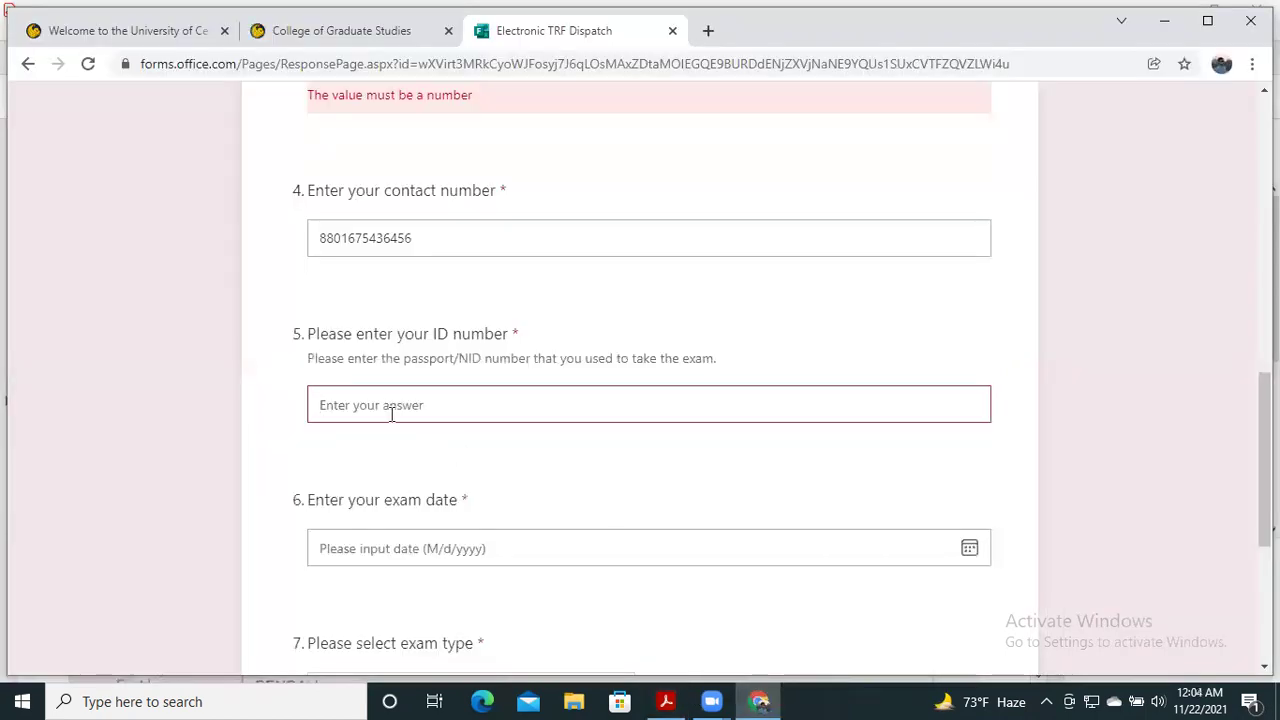
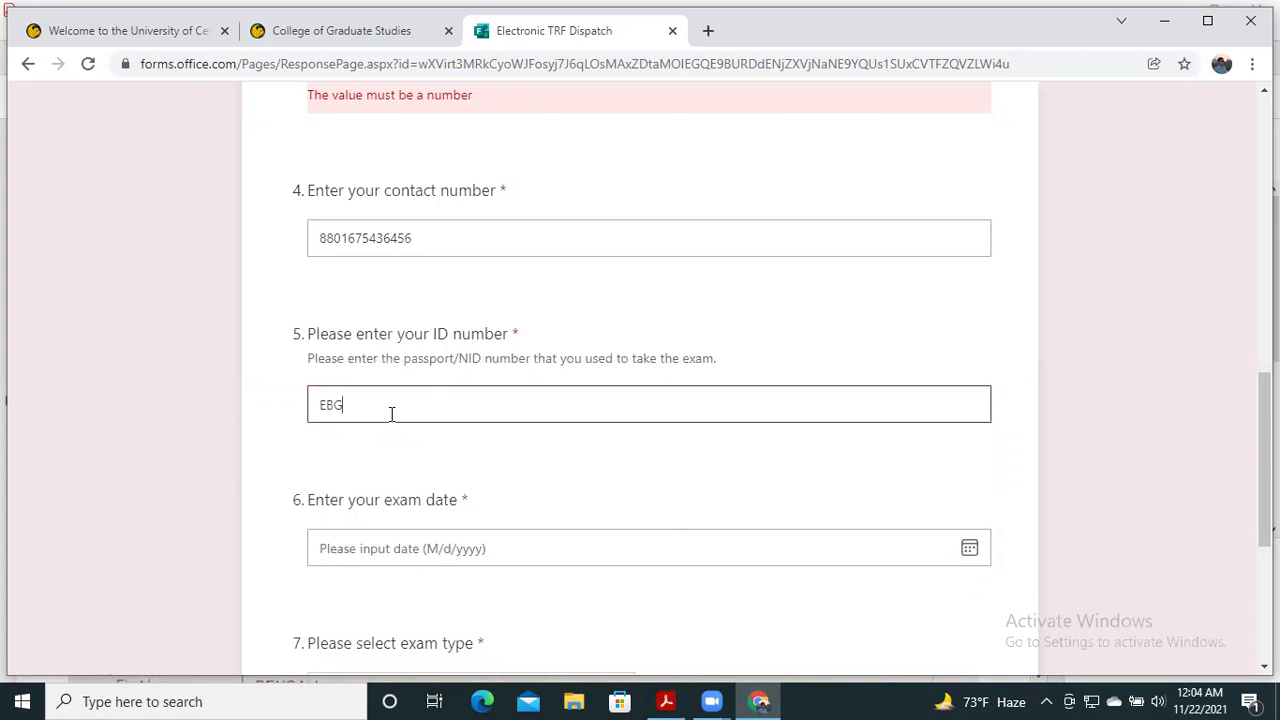
{"action": "scroll", "coordinate": [430, 385], "scroll_direction": "down", "scroll_amount": 2}
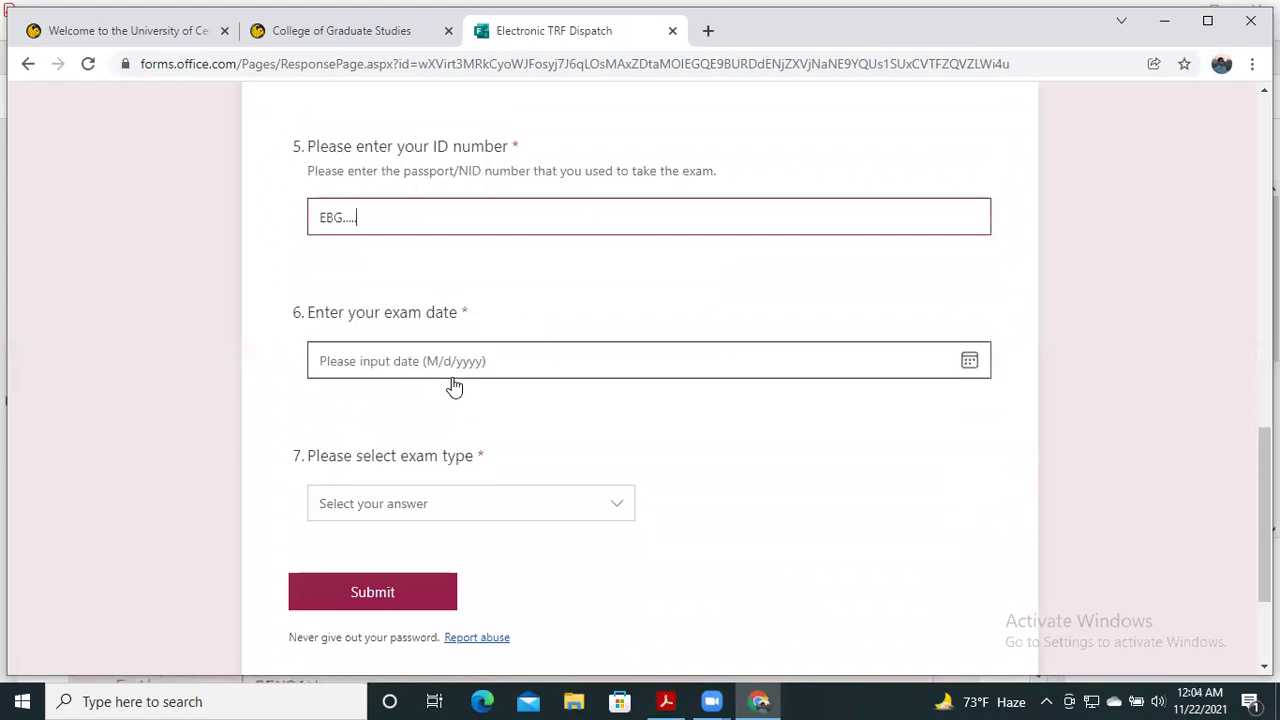
- Set the exam date to 11/12/2020 using the calendar picker
{"action": "left_click", "coordinate": [971, 362]}
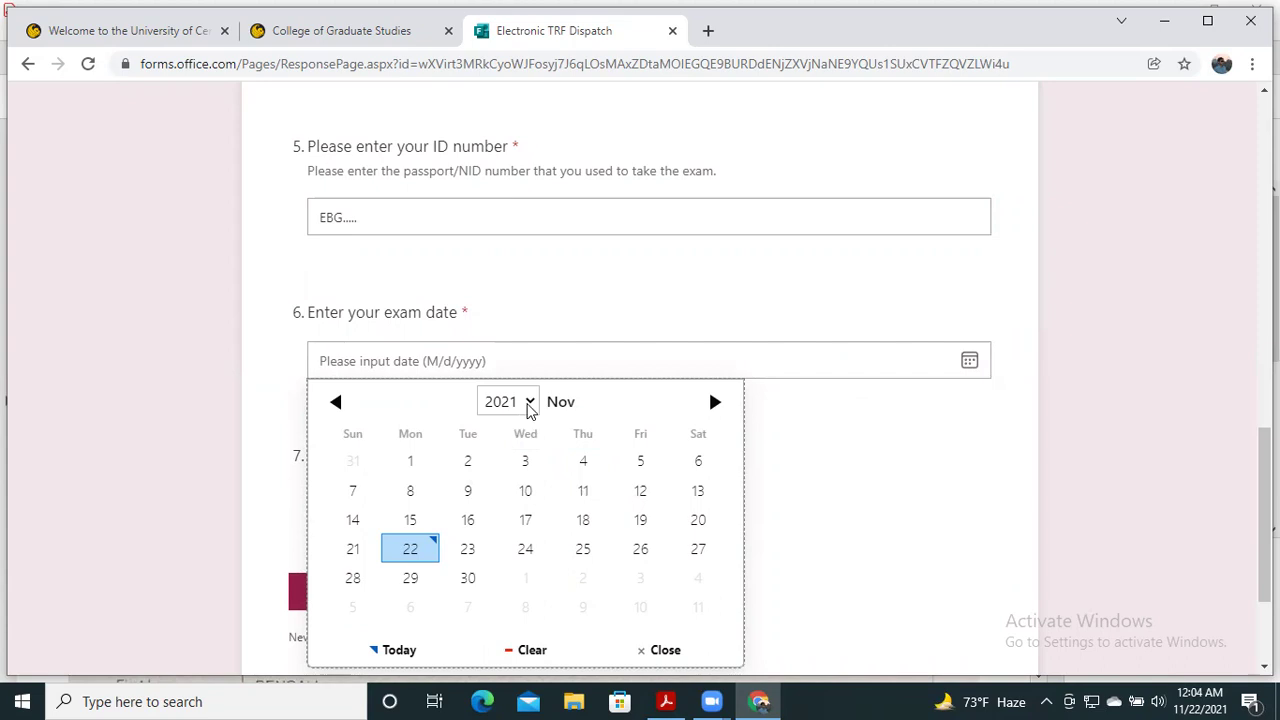
{"action": "left_click", "coordinate": [529, 404]}
{"action": "left_click", "coordinate": [508, 354]}
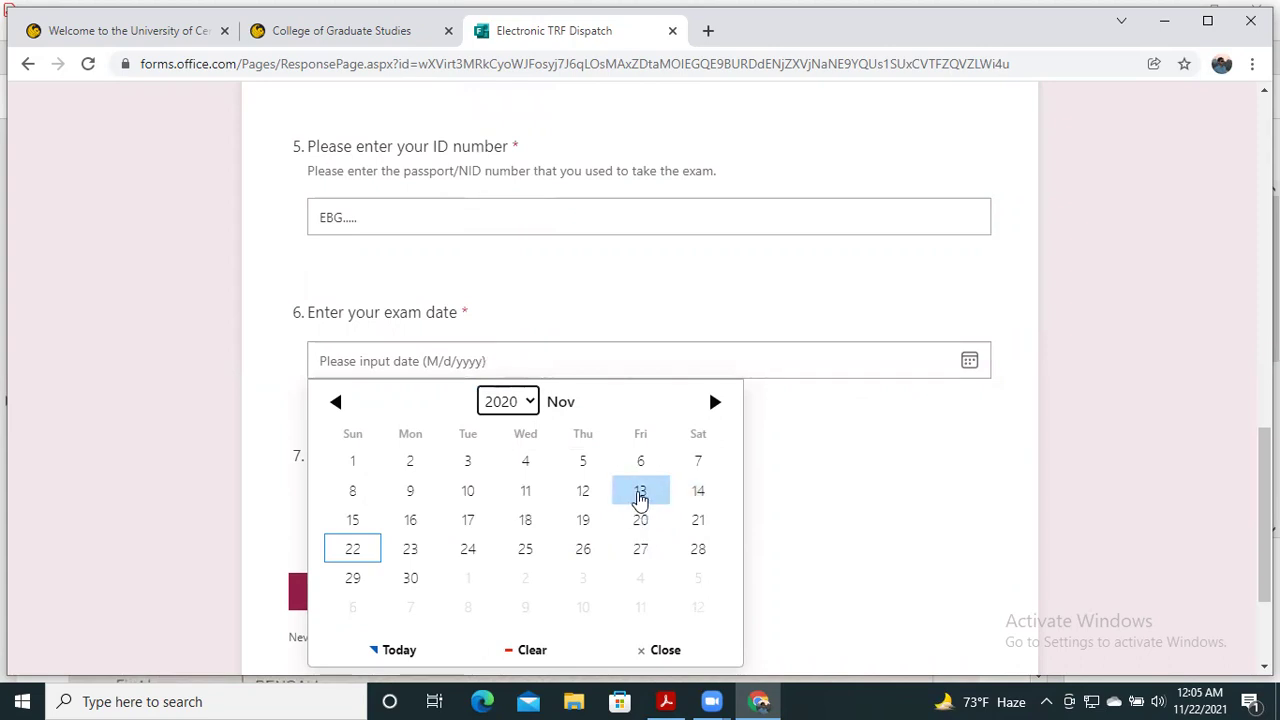
{"action": "left_click", "coordinate": [583, 490]}
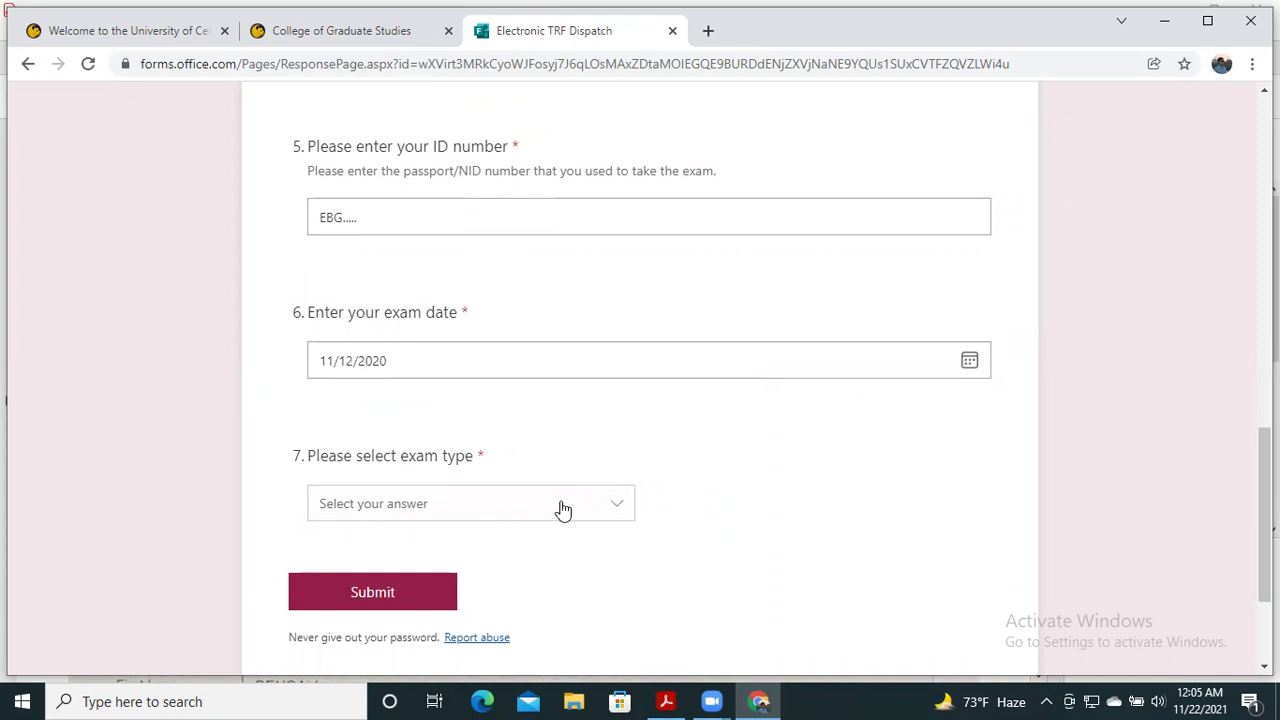
- Choose exam type IELTS - Computer delivered, the 8–10 AM morning session, and Chattogram as exam area
{"action": "left_click", "coordinate": [613, 514]}
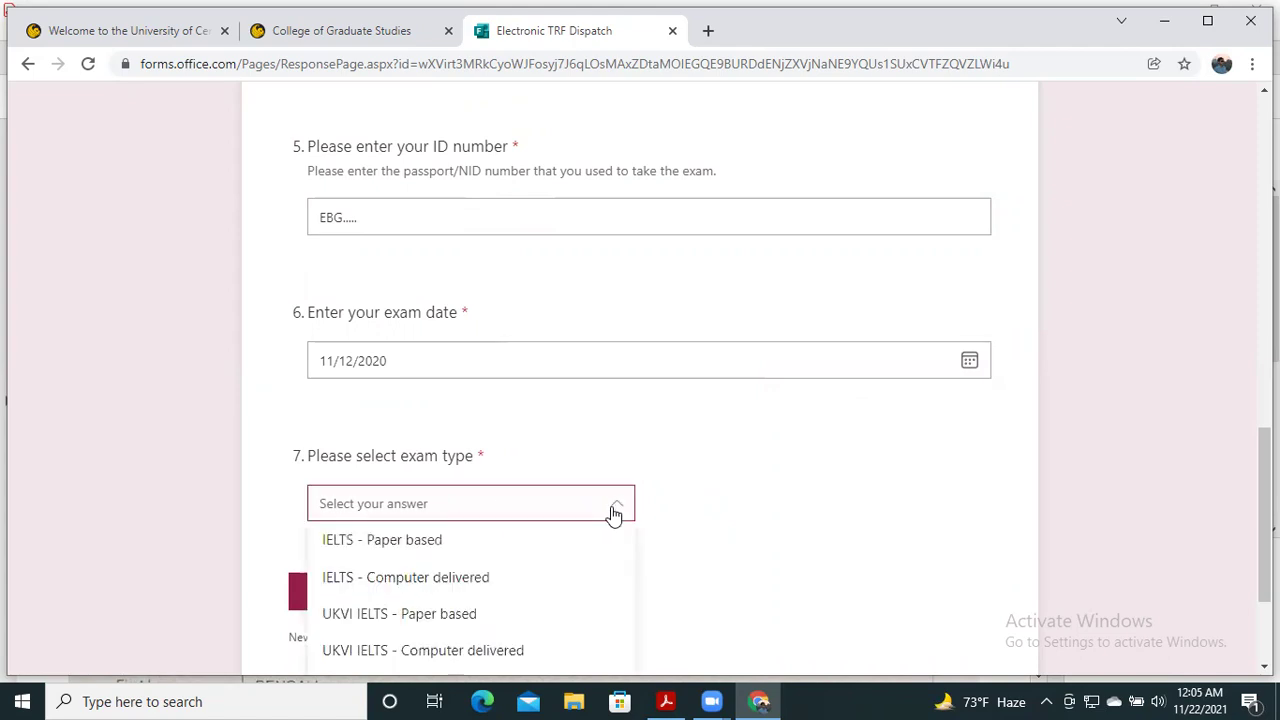
{"action": "left_click", "coordinate": [527, 577]}
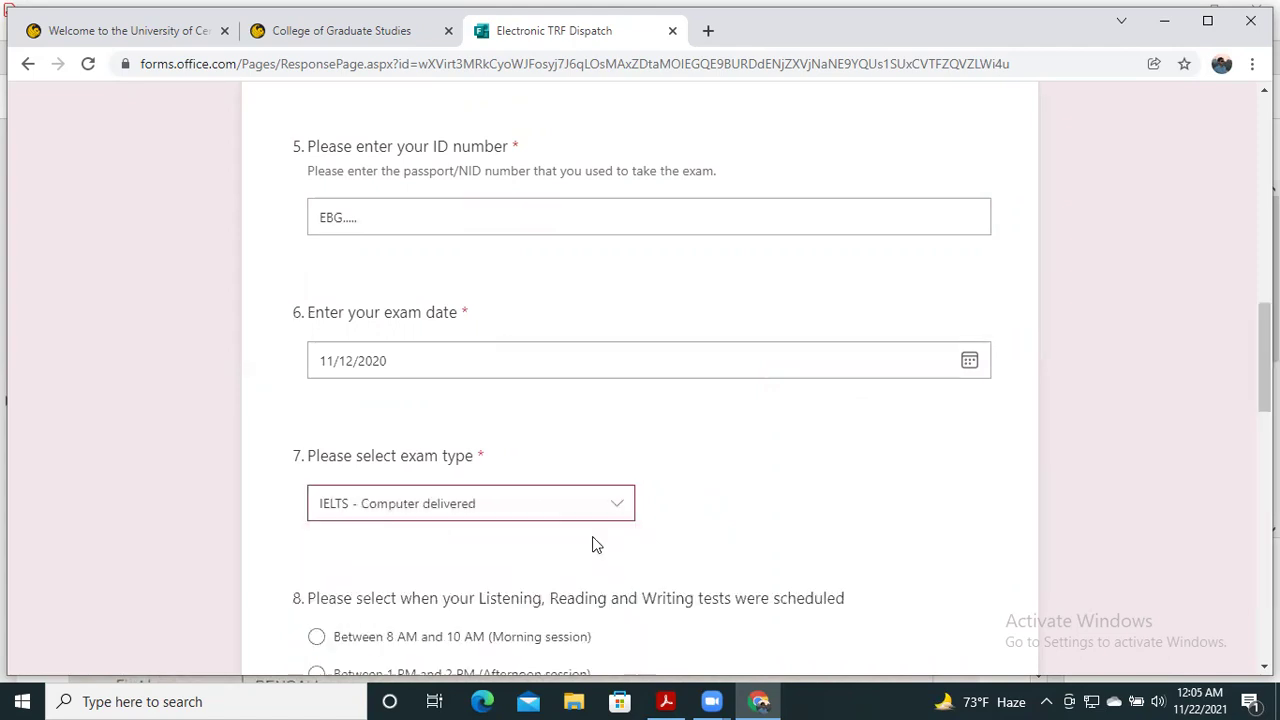
{"action": "scroll", "coordinate": [733, 472], "scroll_direction": "down", "scroll_amount": 1}
{"action": "scroll", "coordinate": [733, 471], "scroll_direction": "down", "scroll_amount": 3}
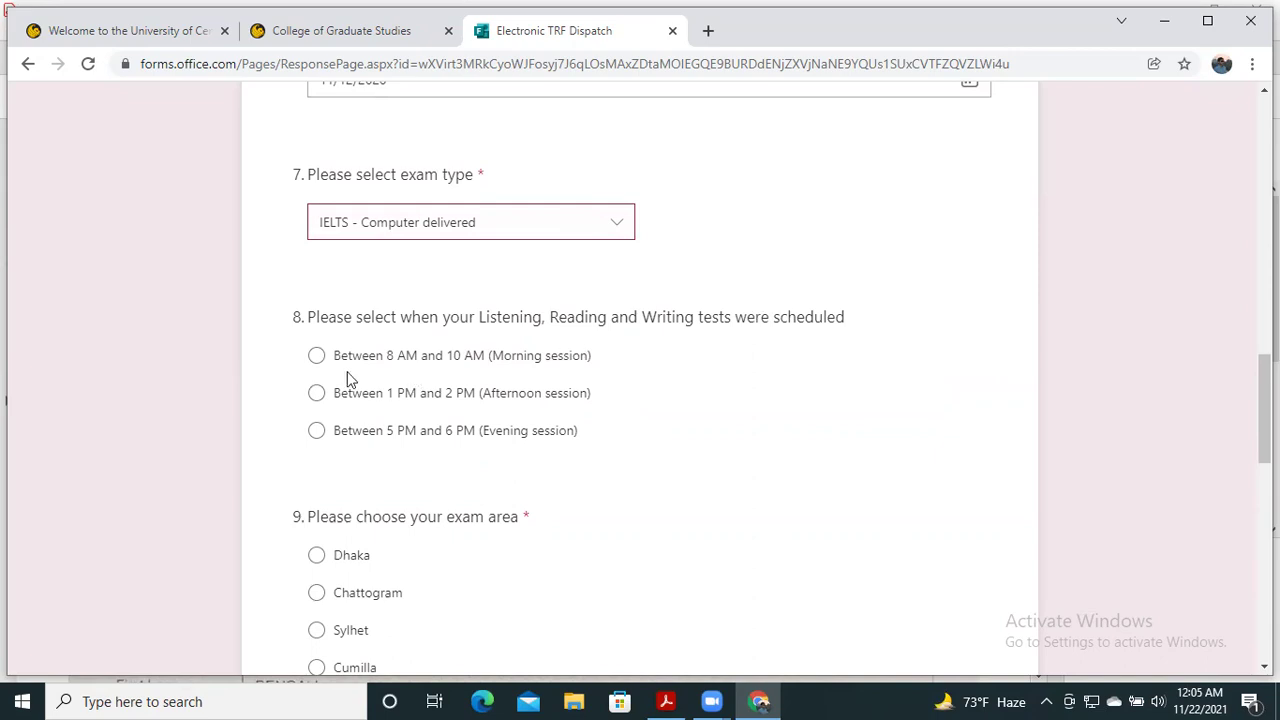
{"action": "left_click", "coordinate": [316, 355]}
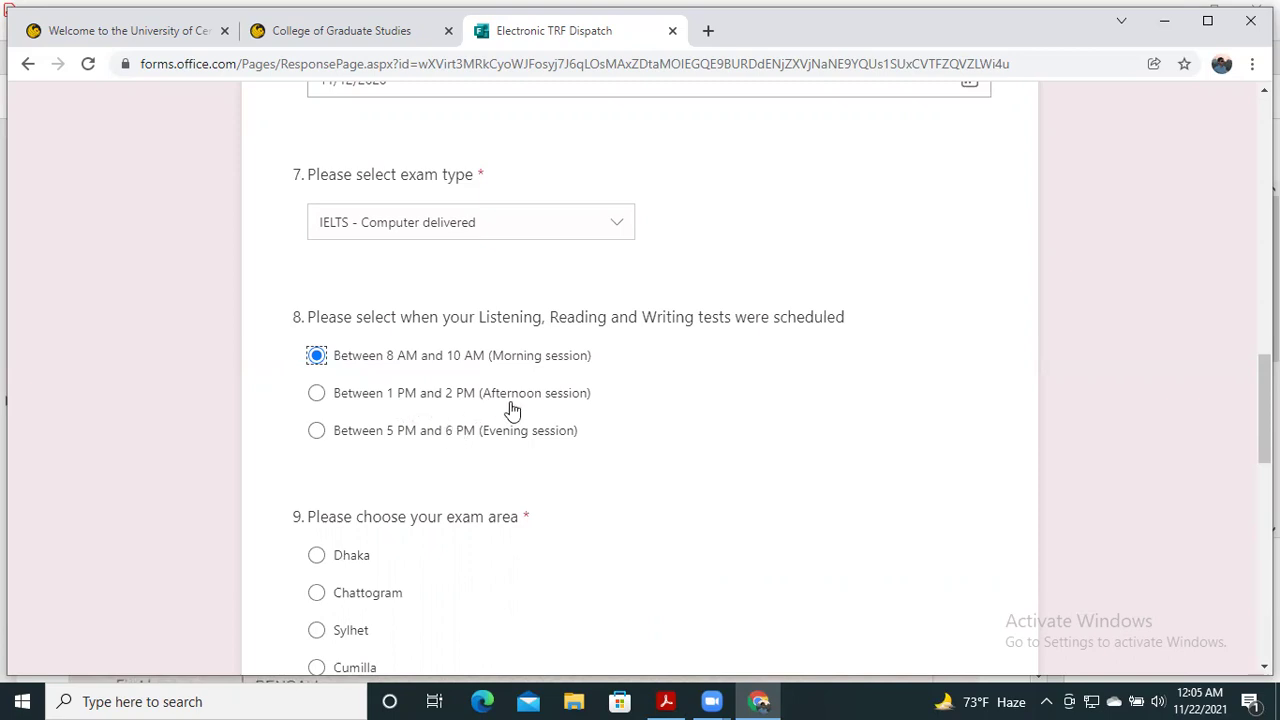
{"action": "scroll", "coordinate": [560, 415], "scroll_direction": "down", "scroll_amount": 3}
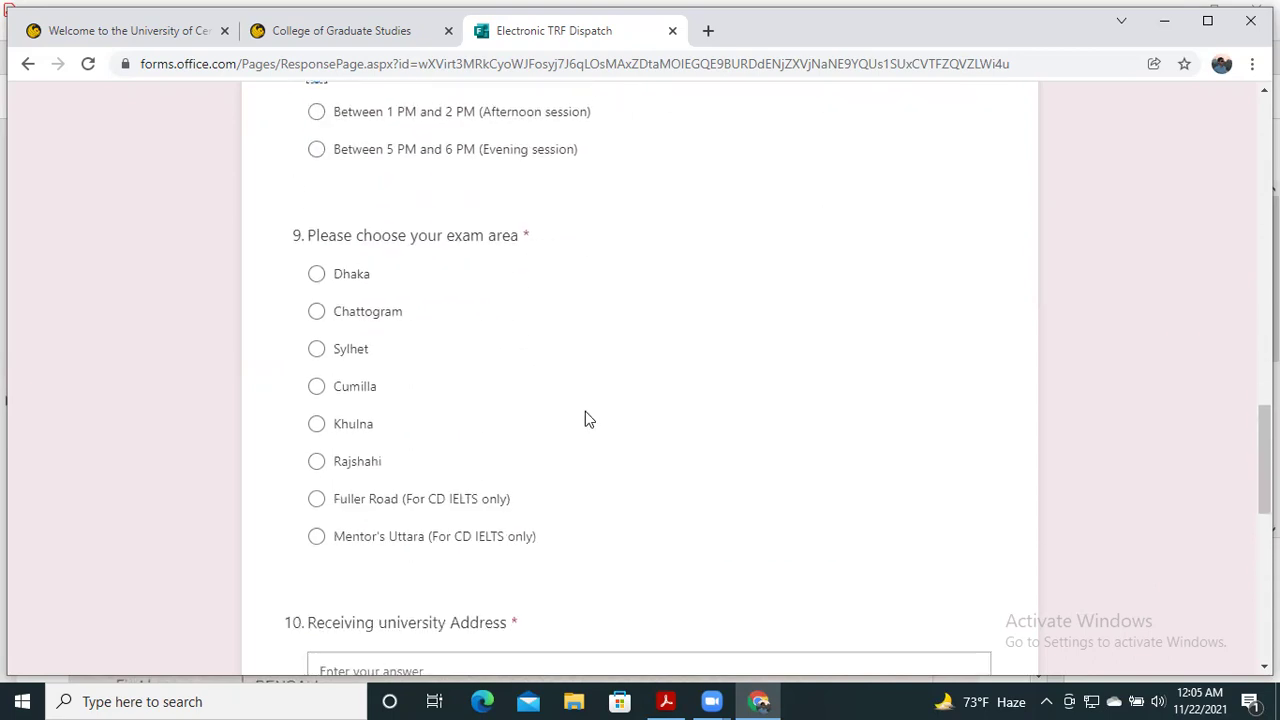
{"action": "left_click", "coordinate": [316, 312]}
{"action": "scroll", "coordinate": [476, 342], "scroll_direction": "down", "scroll_amount": 3}
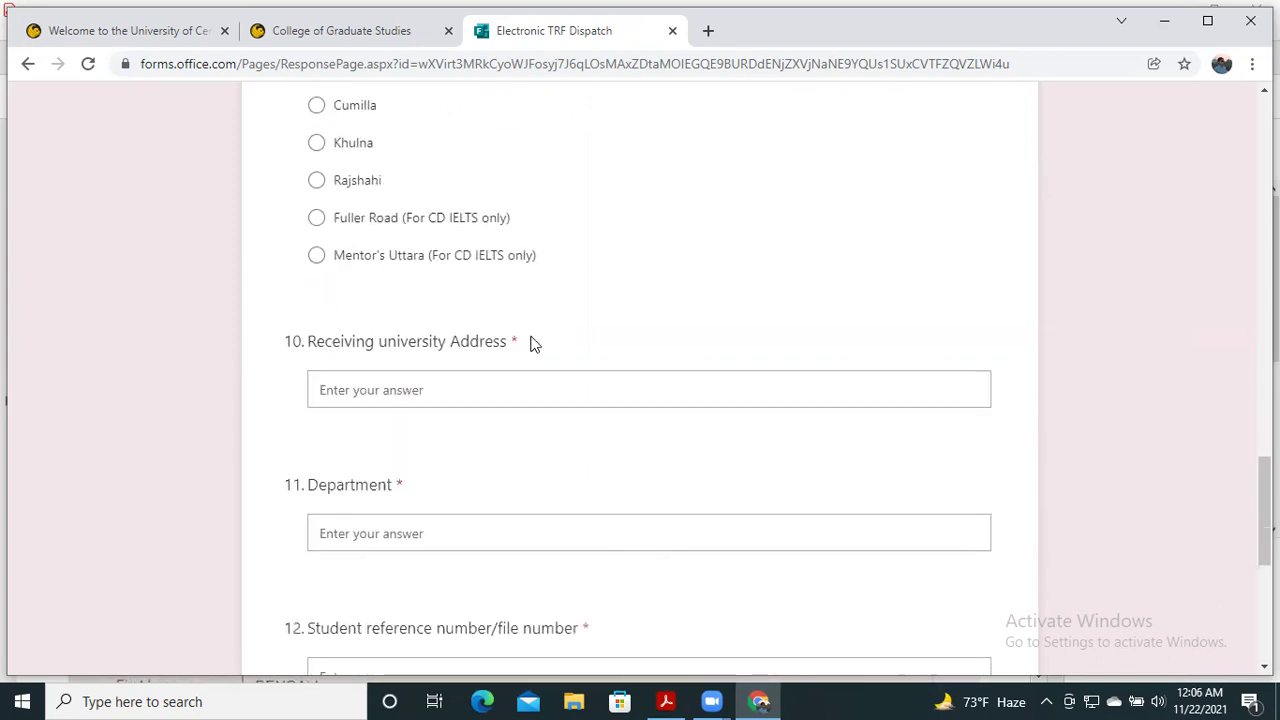
{"action": "left_click", "coordinate": [502, 379]}
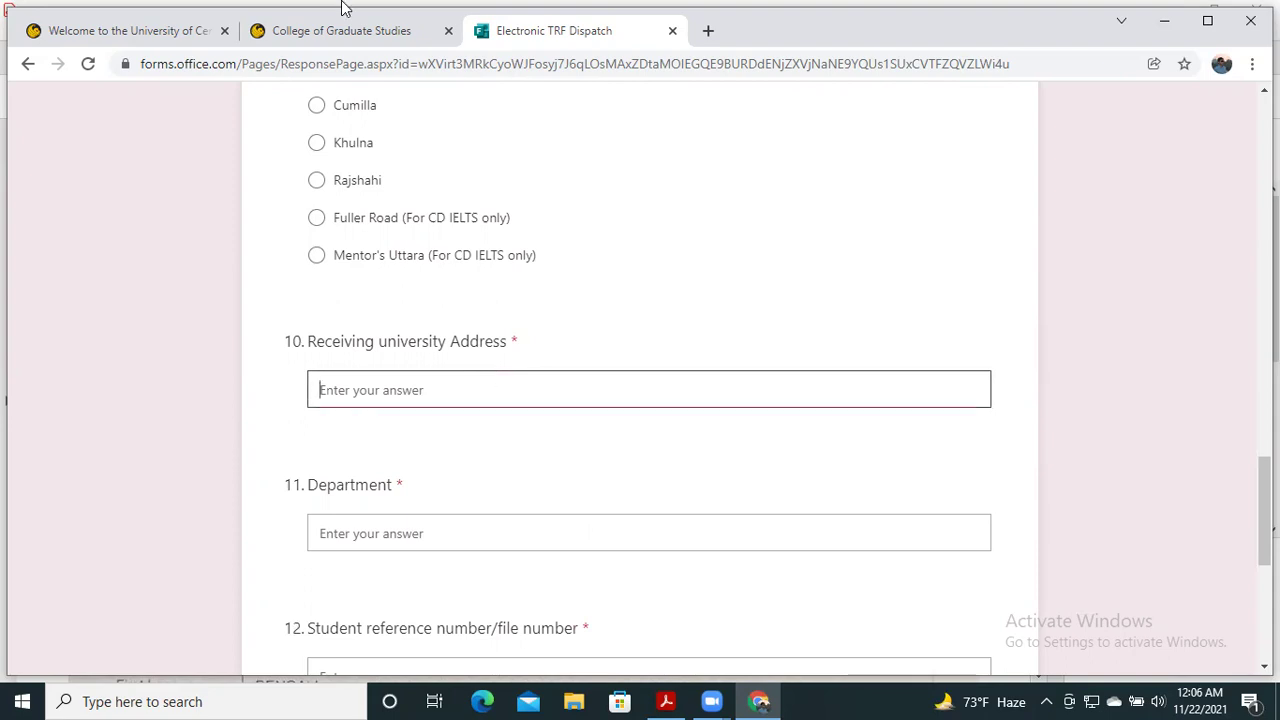
- Select the four-line 'Academic credentials should be mailed to' address on UCF's international applicants page
{"action": "left_click", "coordinate": [334, 39]}
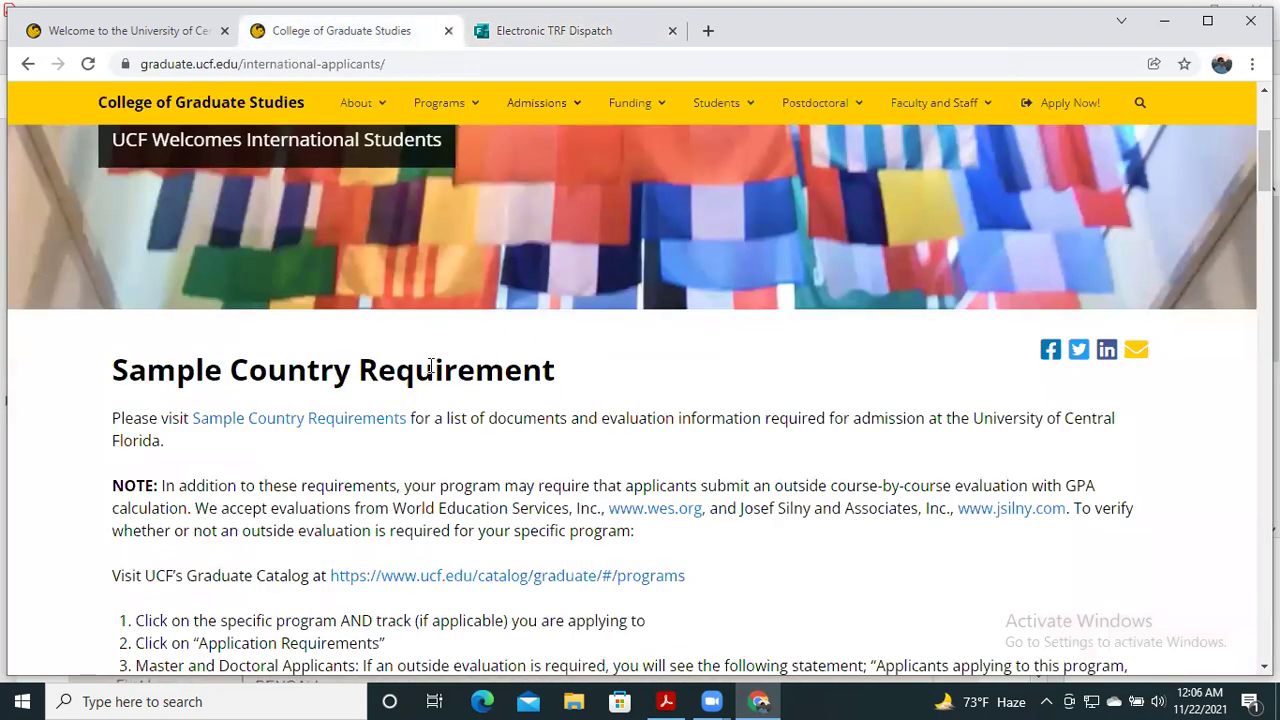
{"action": "left_click", "coordinate": [150, 32]}
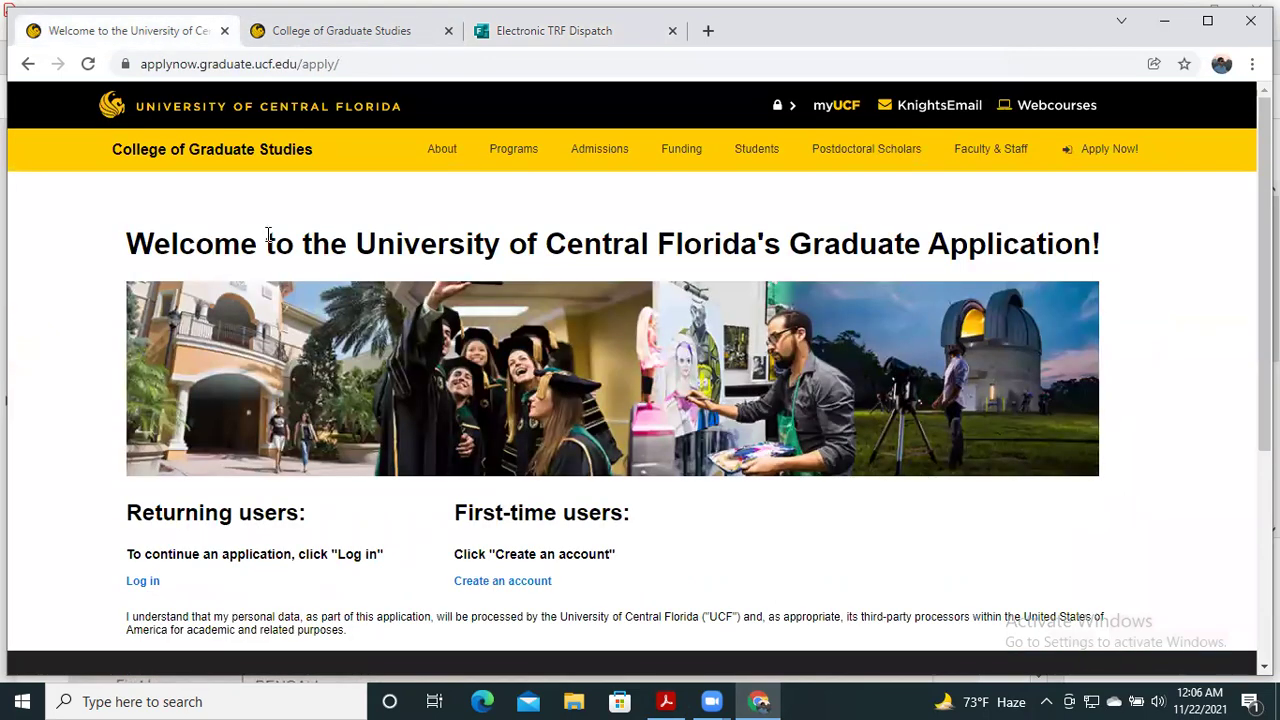
{"action": "scroll", "coordinate": [285, 305], "scroll_direction": "down", "scroll_amount": 5}
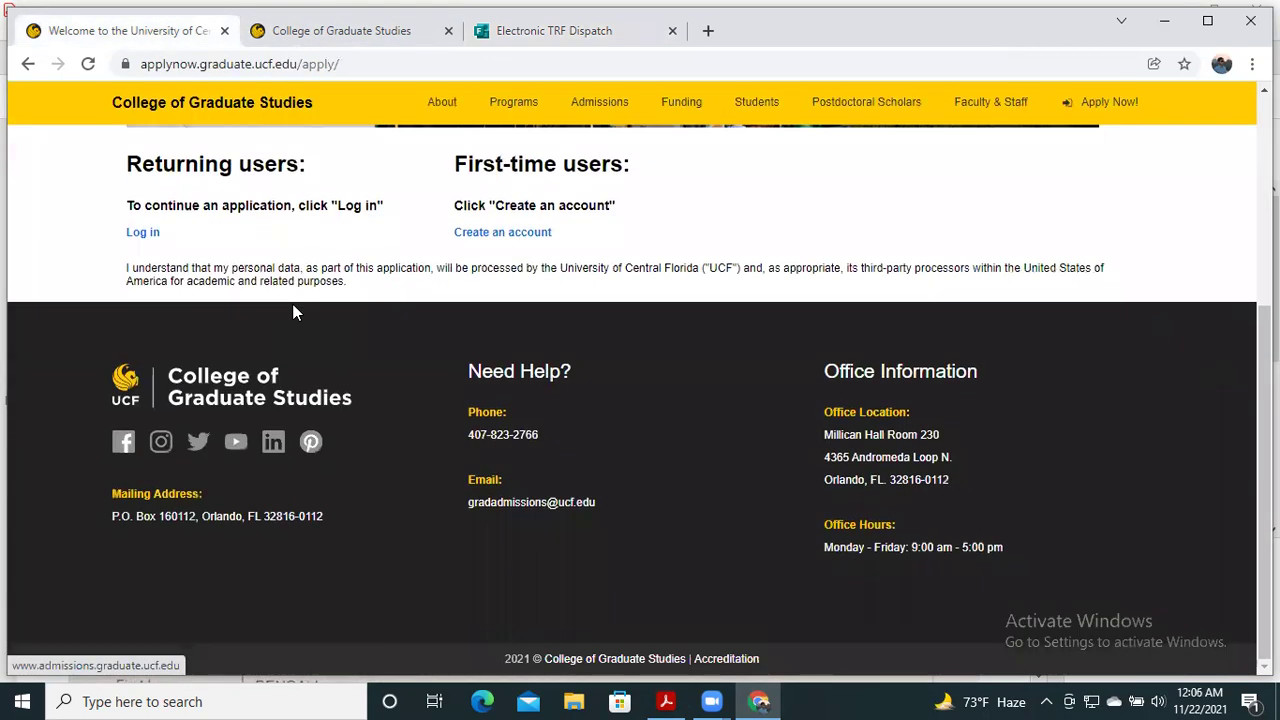
{"action": "scroll", "coordinate": [290, 305], "scroll_direction": "up", "scroll_amount": 5}
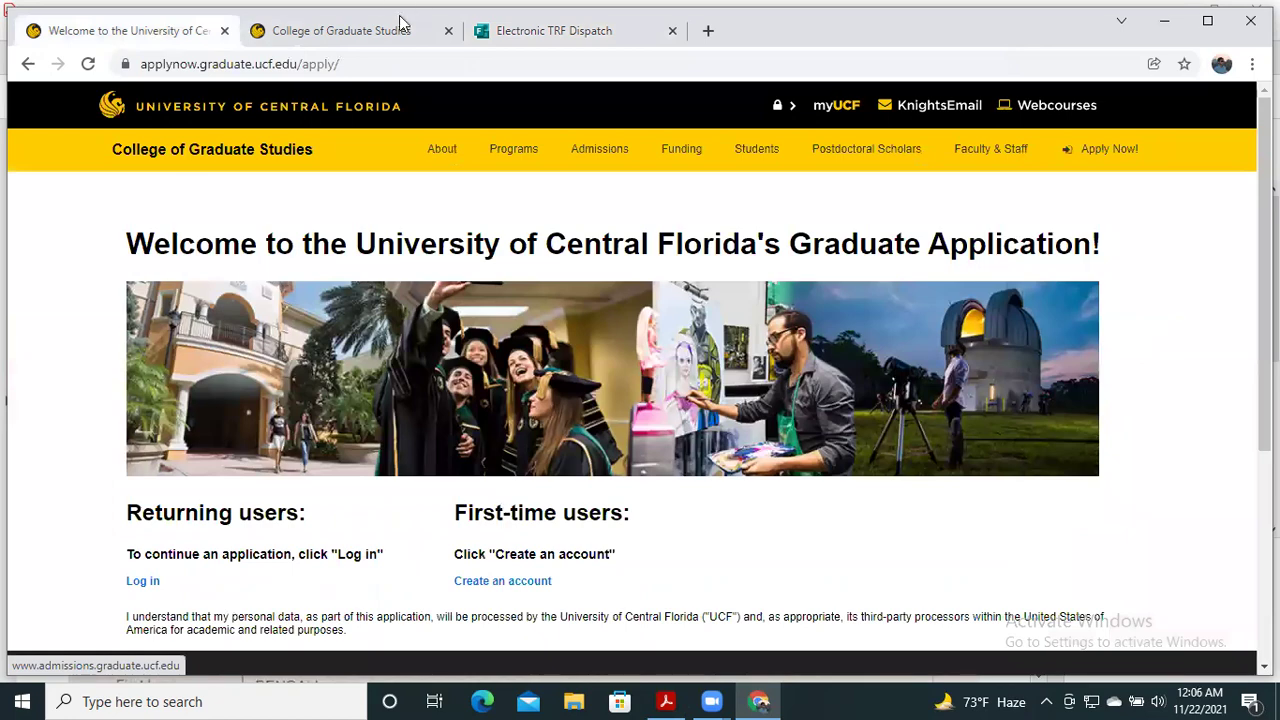
{"action": "left_click", "coordinate": [391, 29]}
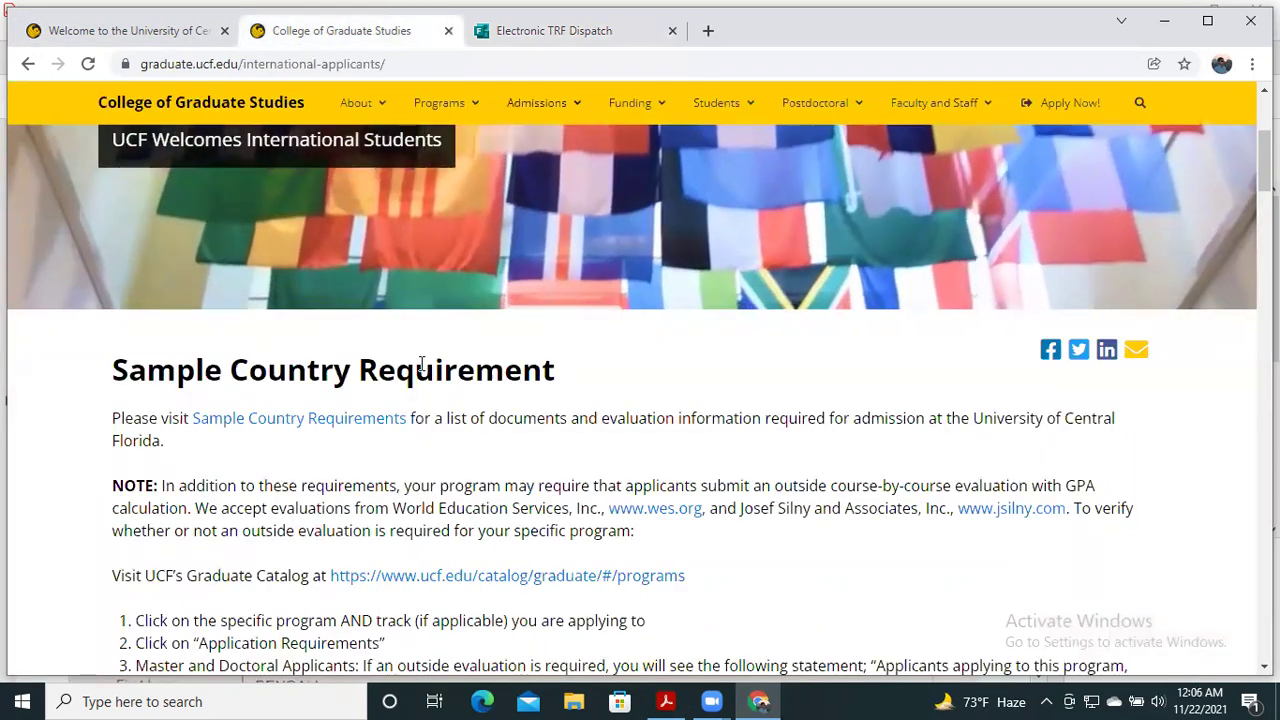
{"action": "scroll", "coordinate": [420, 370], "scroll_direction": "down", "scroll_amount": 10}
{"action": "scroll", "coordinate": [418, 391], "scroll_direction": "up", "scroll_amount": 2}
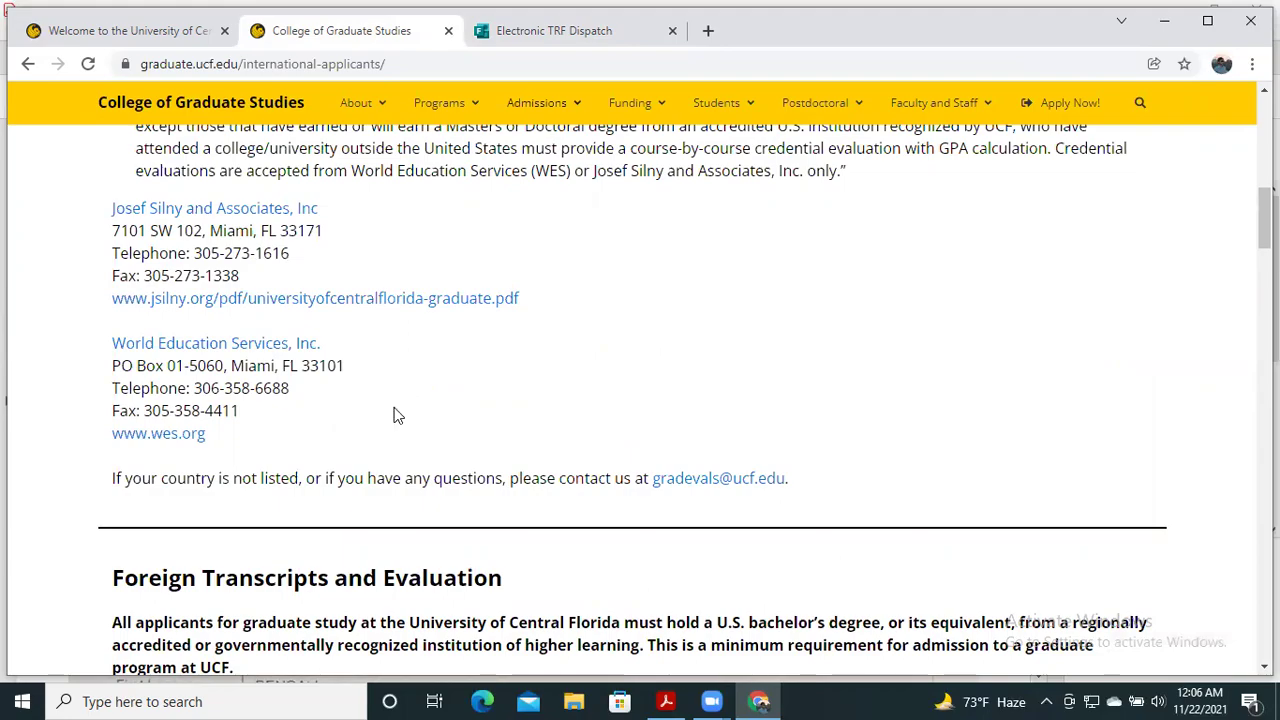
{"action": "scroll", "coordinate": [395, 415], "scroll_direction": "down", "scroll_amount": 15}
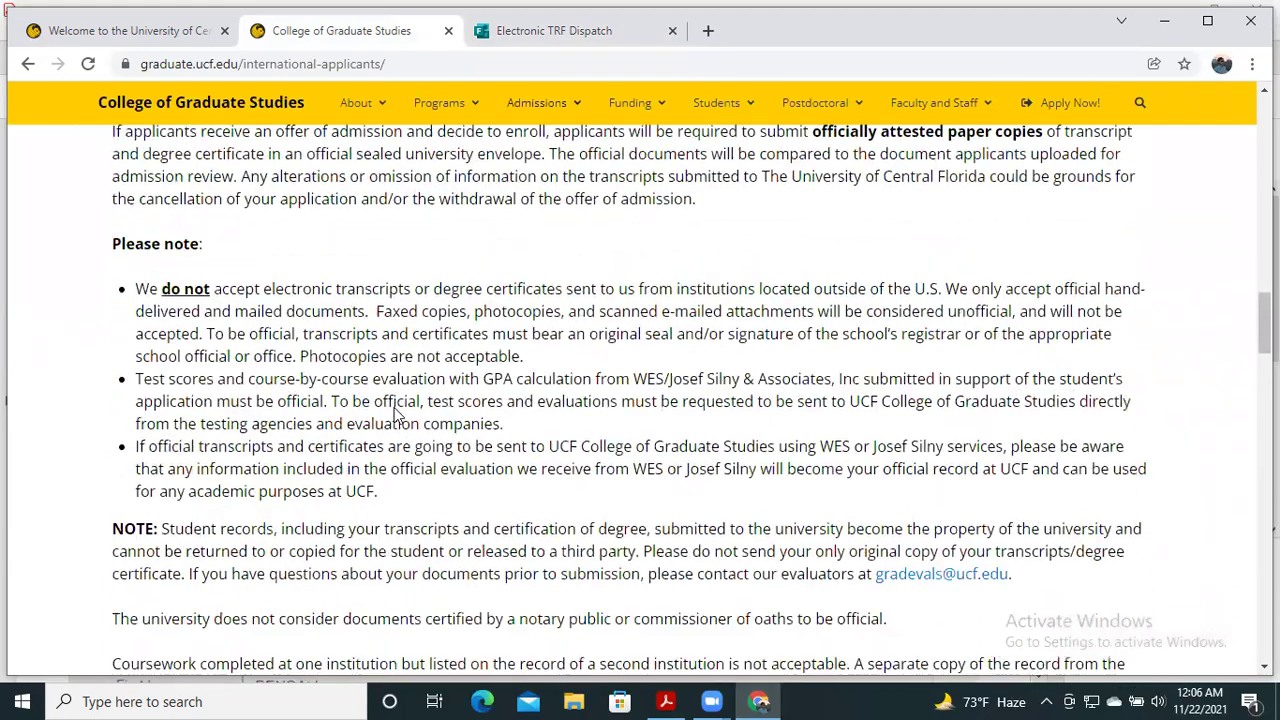
{"action": "scroll", "coordinate": [395, 415], "scroll_direction": "down", "scroll_amount": 6}
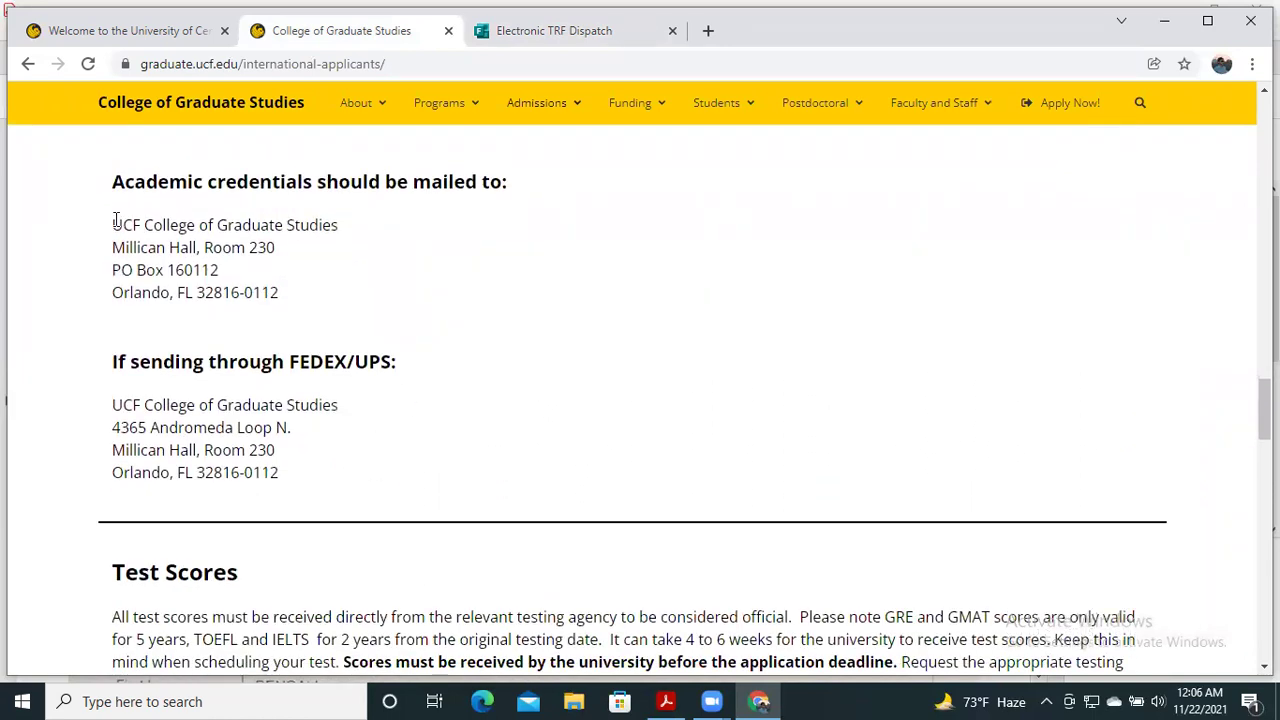
{"action": "left_click_drag", "start_coordinate": [115, 220], "coordinate": [300, 306]}
{"action": "key", "text": "ctrl+c"}
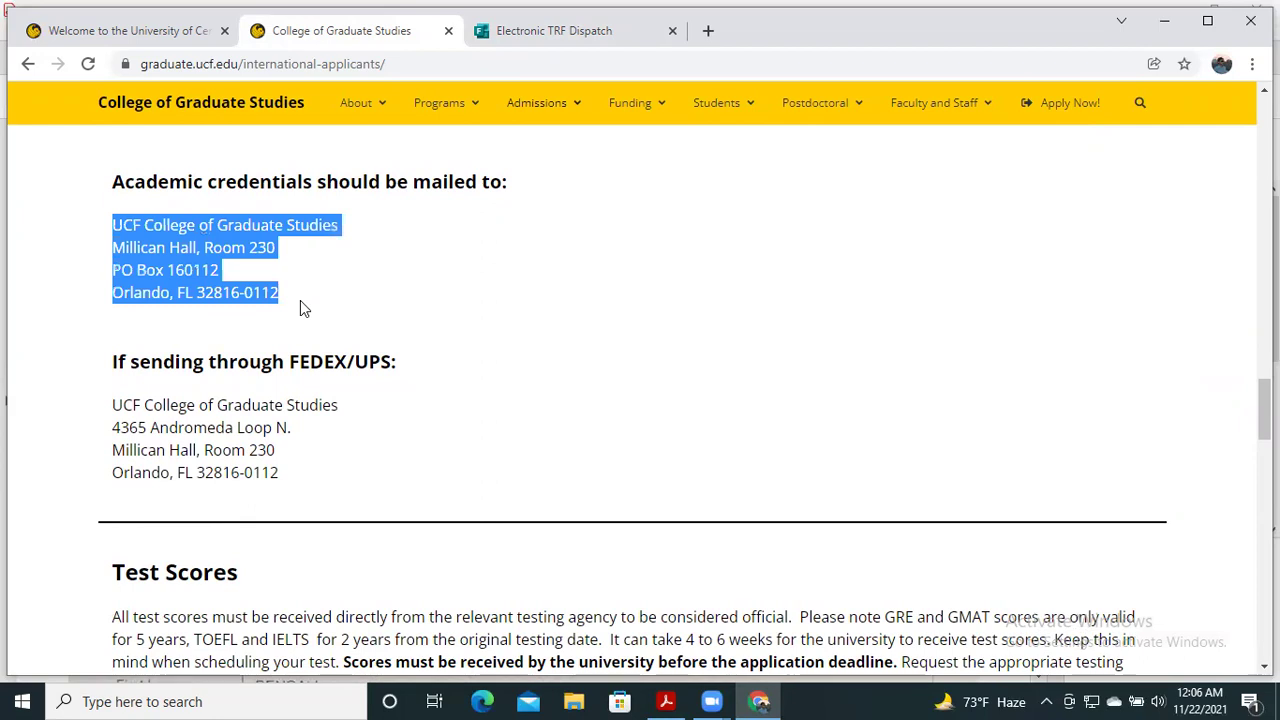
- Paste the copied UCF graduate studies mailing address into the university address answer
{"action": "left_click", "coordinate": [556, 31]}
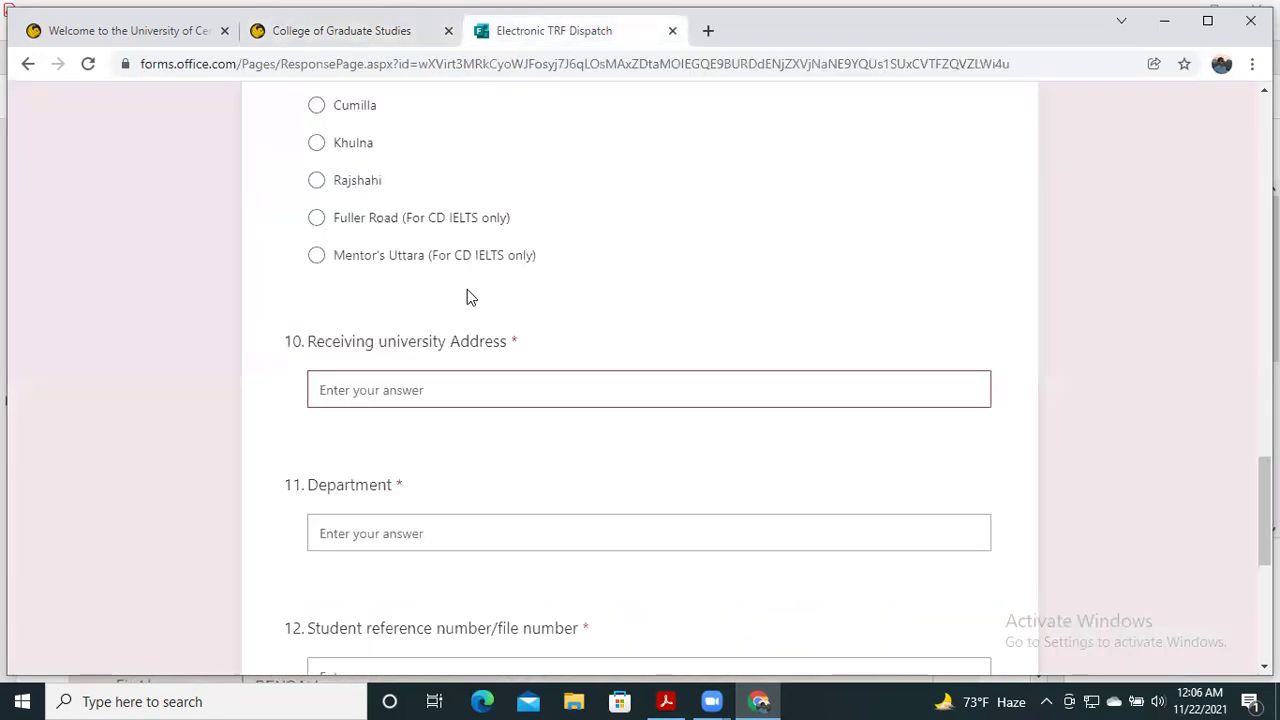
{"action": "left_click", "coordinate": [396, 380]}
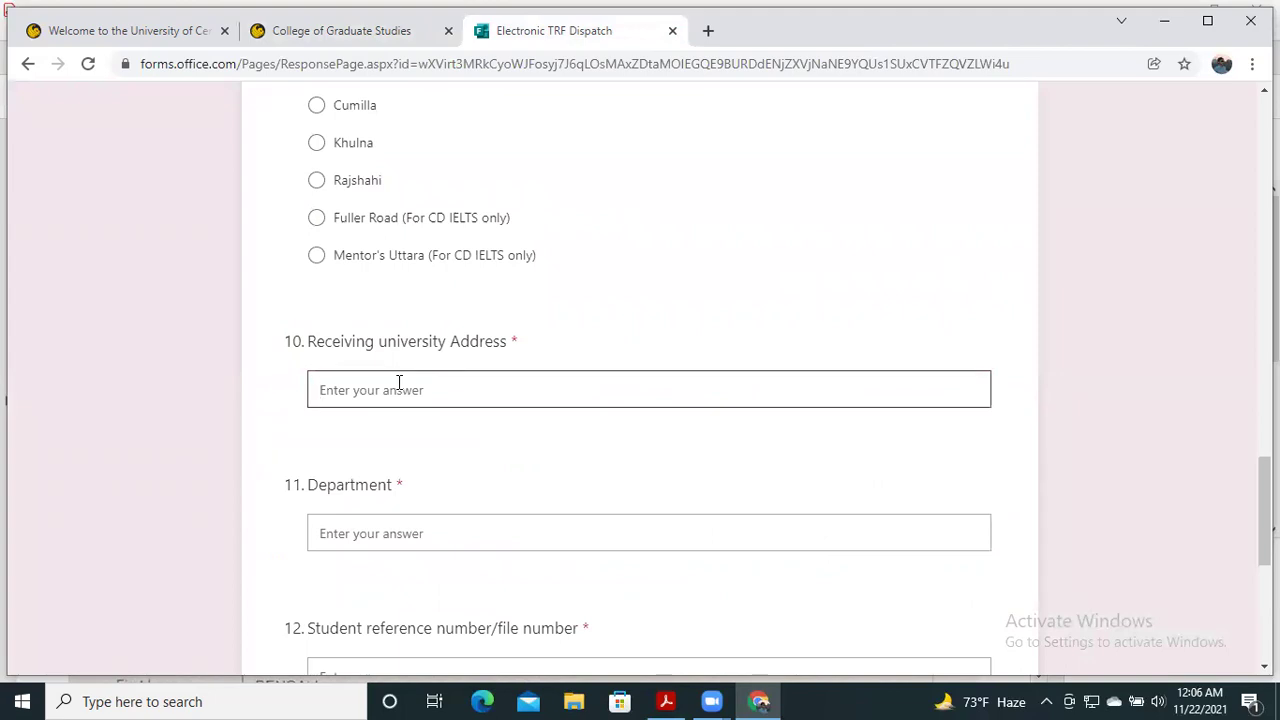
{"action": "key", "text": "ctrl+v"}
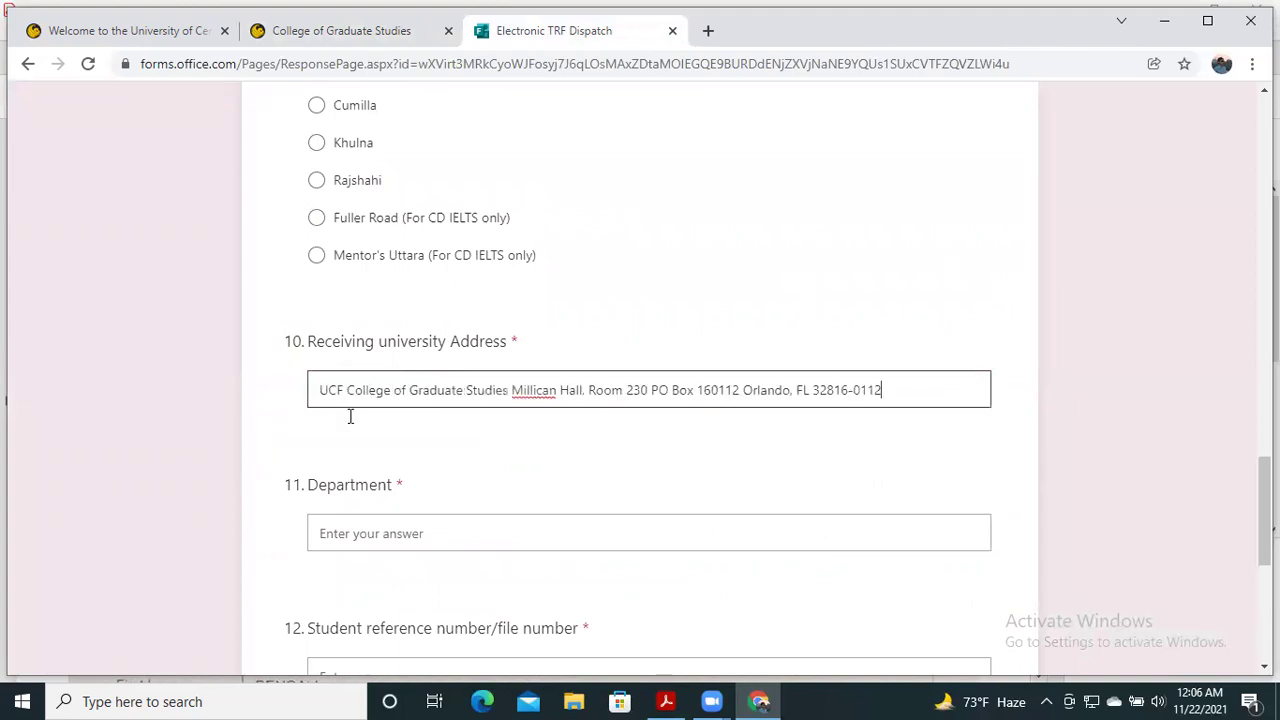
- Enter 'Electrical Engineering Department' as the department, correcting the mistyped capital L
{"action": "left_click", "coordinate": [427, 523]}
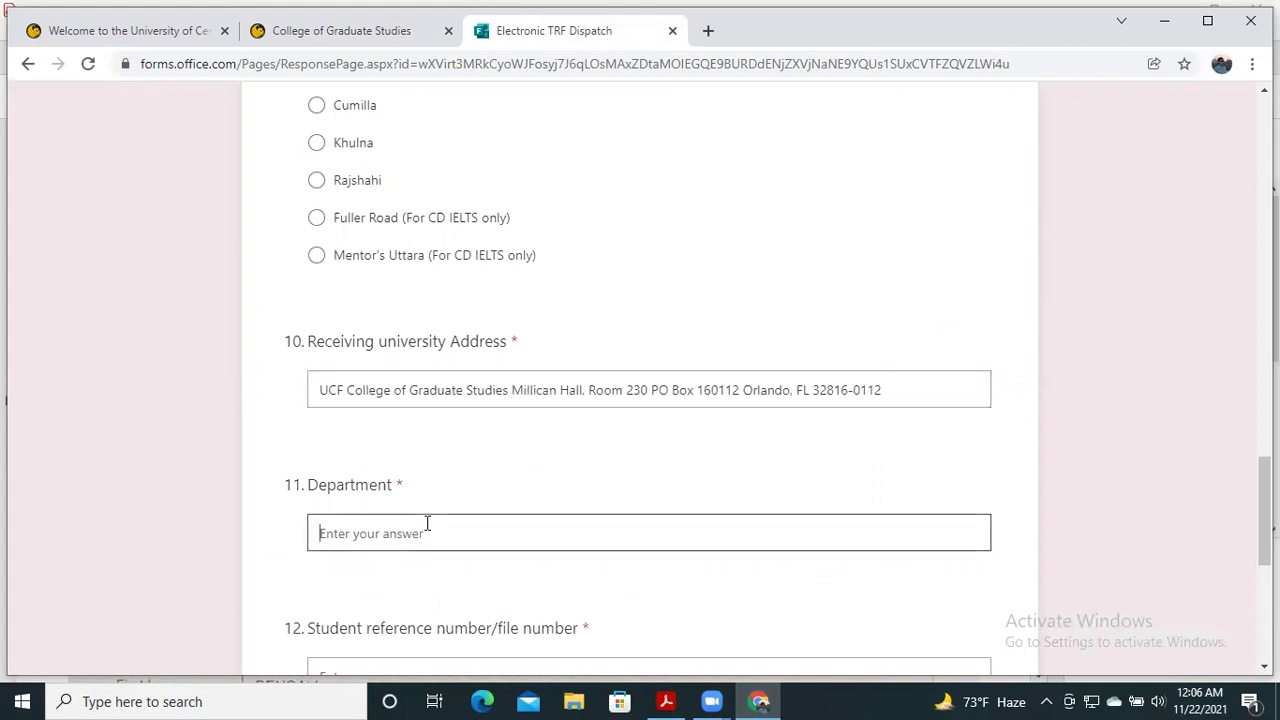
{"action": "scroll", "coordinate": [463, 452], "scroll_direction": "down", "scroll_amount": 2}
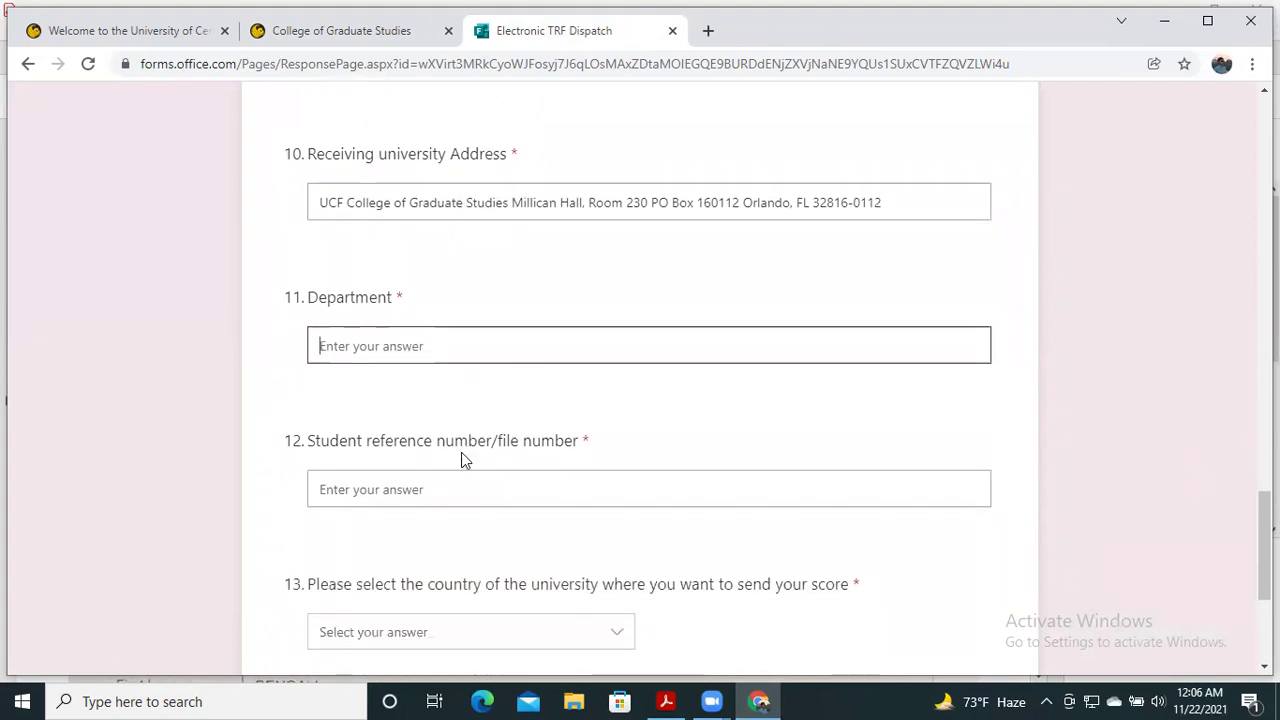
{"action": "scroll", "coordinate": [462, 458], "scroll_direction": "down", "scroll_amount": 1}
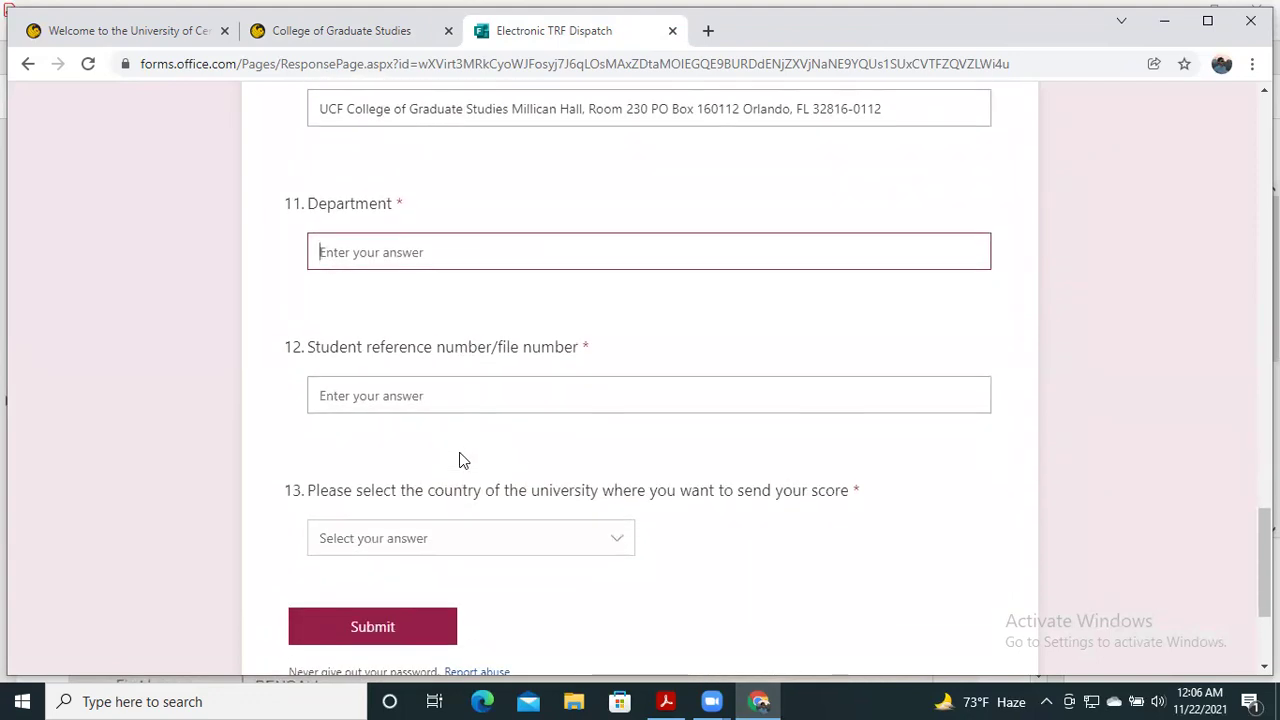
{"action": "type", "text": "ELectri"}
{"action": "type", "text": "And"}
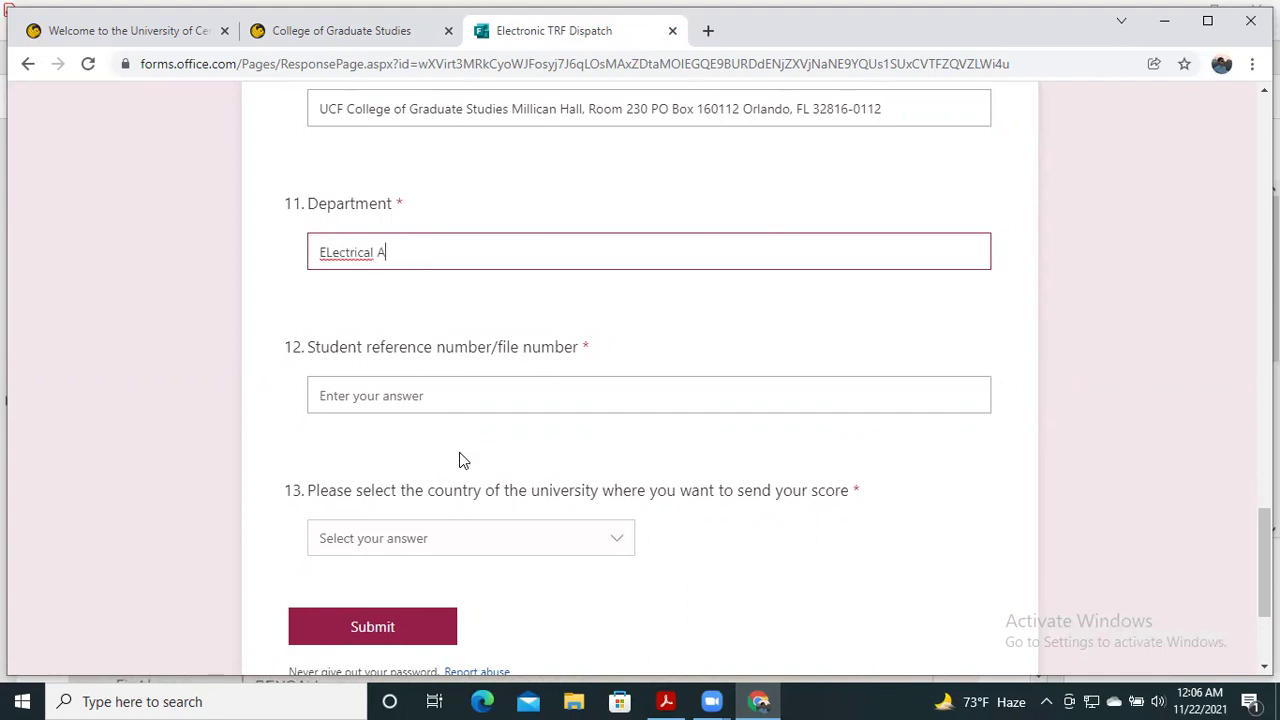
{"action": "key", "text": "BackSpace"}
{"action": "key", "text": "BackSpace"}
{"action": "key", "text": "BackSpace"}
{"action": "key", "text": "BackSpace"}
{"action": "type", "text": "Engineering Department"}
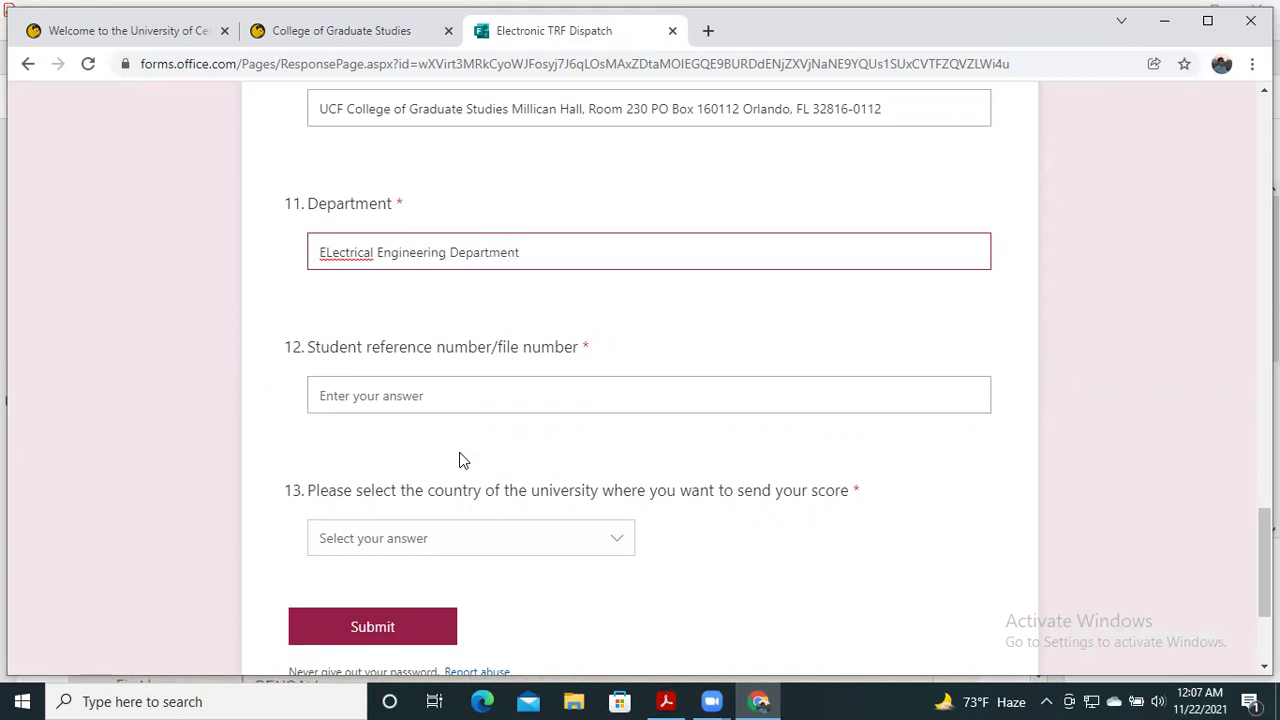
{"action": "left_click", "coordinate": [331, 256]}
{"action": "key", "text": "BackSpace"}
{"action": "type", "text": "l"}
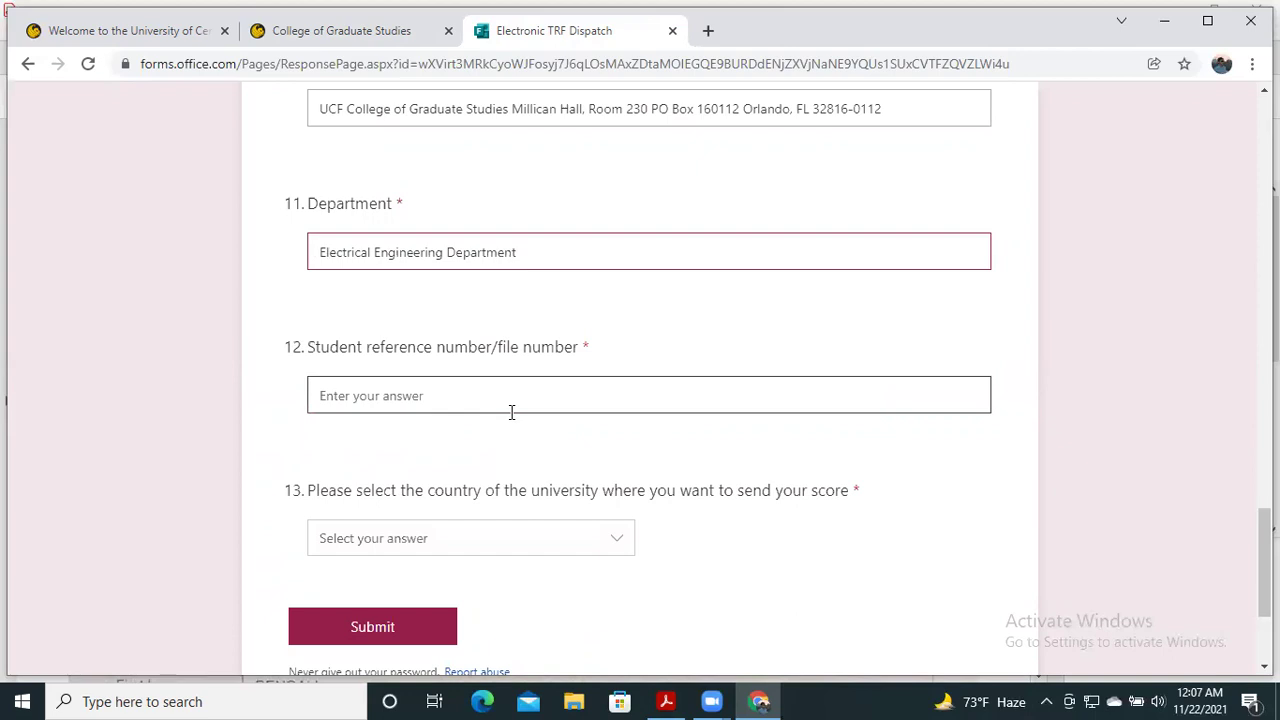
- Bring up the scanned IELTS Test Report Form PDF and scroll to its Test Report Form Number
{"action": "left_click", "coordinate": [667, 701]}
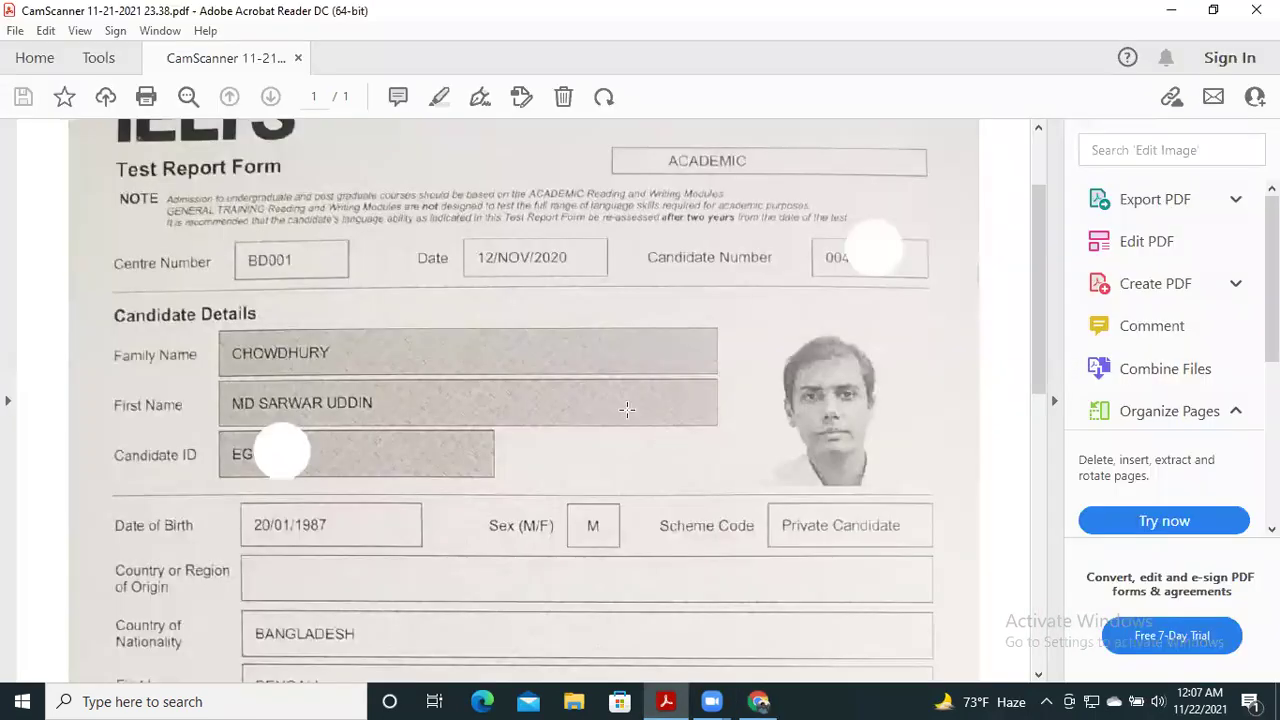
{"action": "scroll", "coordinate": [550, 394], "scroll_direction": "down", "scroll_amount": 10}
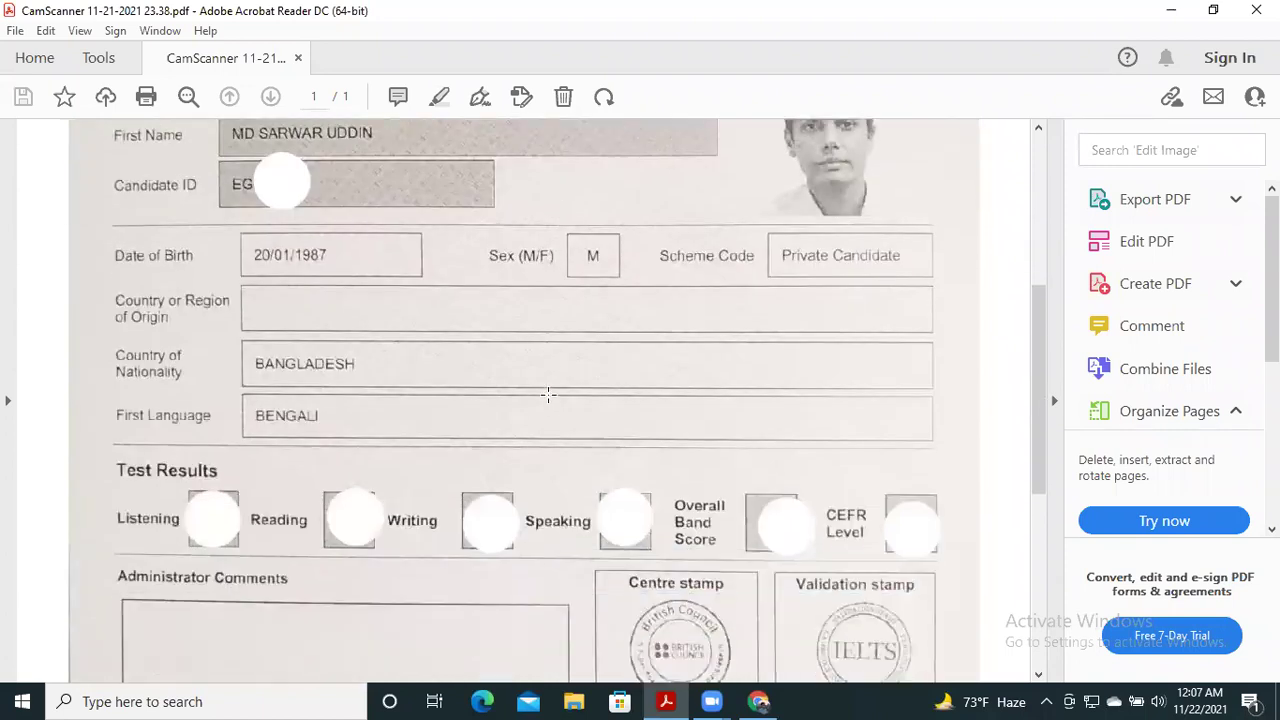
{"action": "scroll", "coordinate": [548, 394], "scroll_direction": "down", "scroll_amount": 5}
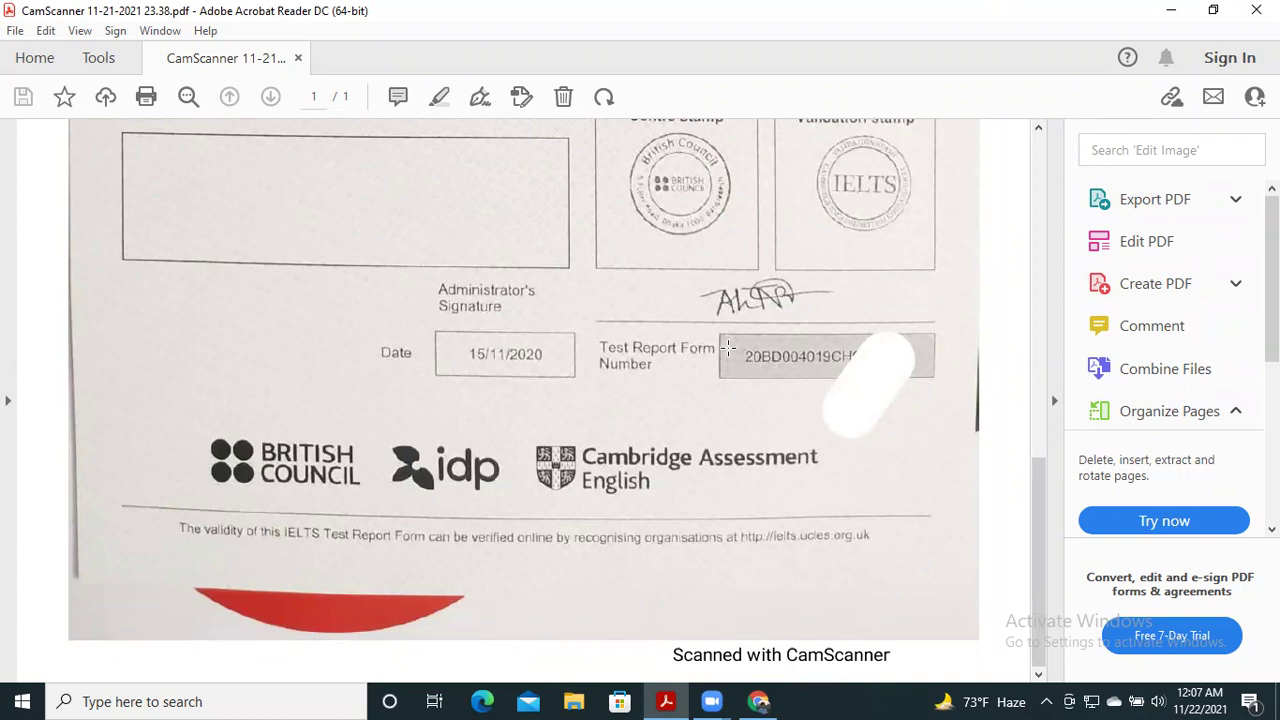
{"action": "mouse_move", "coordinate": [757, 641]}
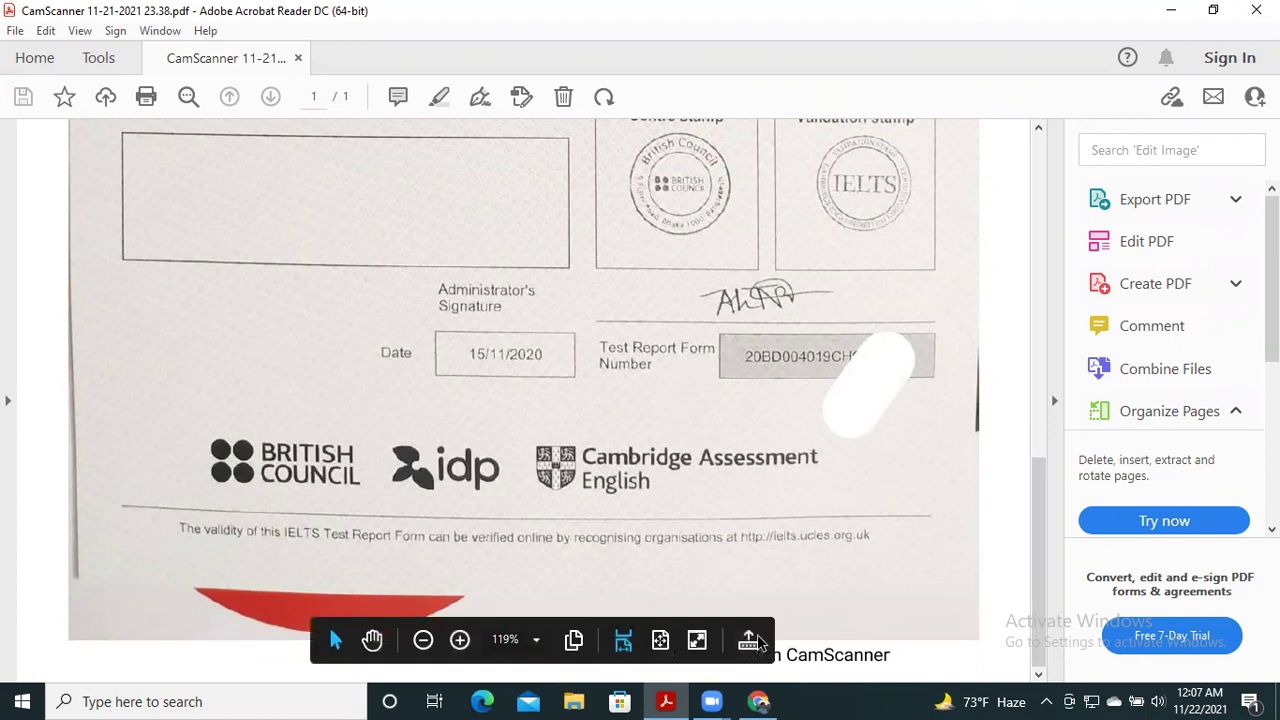
- Begin entering the Test Report Form number as the student reference number answer
{"action": "left_click", "coordinate": [759, 700]}
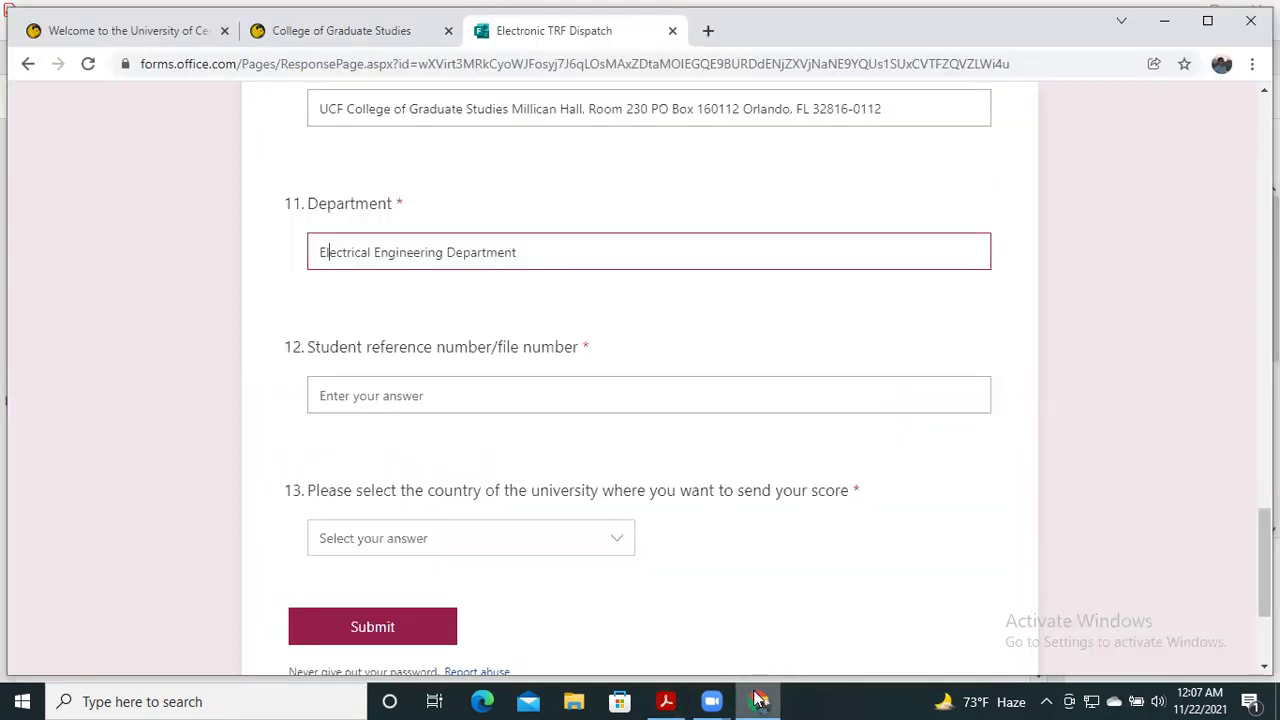
{"action": "left_click", "coordinate": [360, 400]}
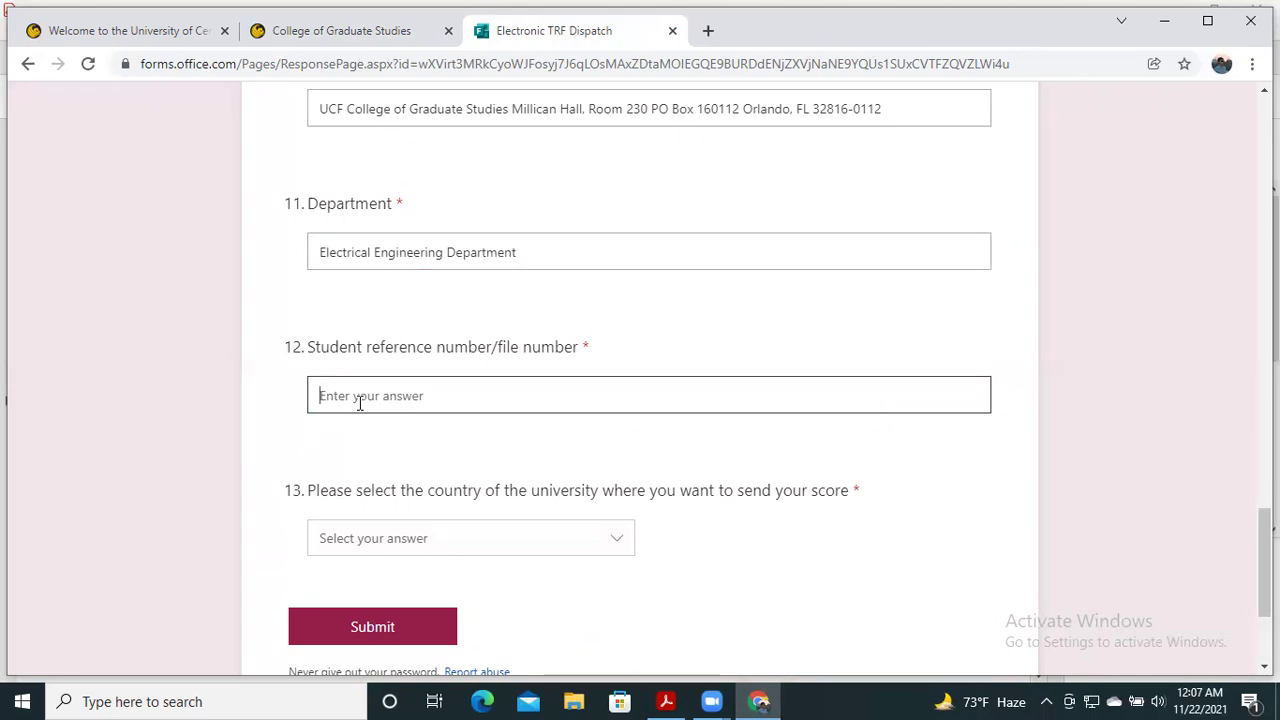
{"action": "type", "text": "8"}
{"action": "key", "text": "BackSpace"}
{"action": "type", "text": "20BG...."}
{"action": "scroll", "coordinate": [411, 314], "scroll_direction": "down", "scroll_amount": 2}
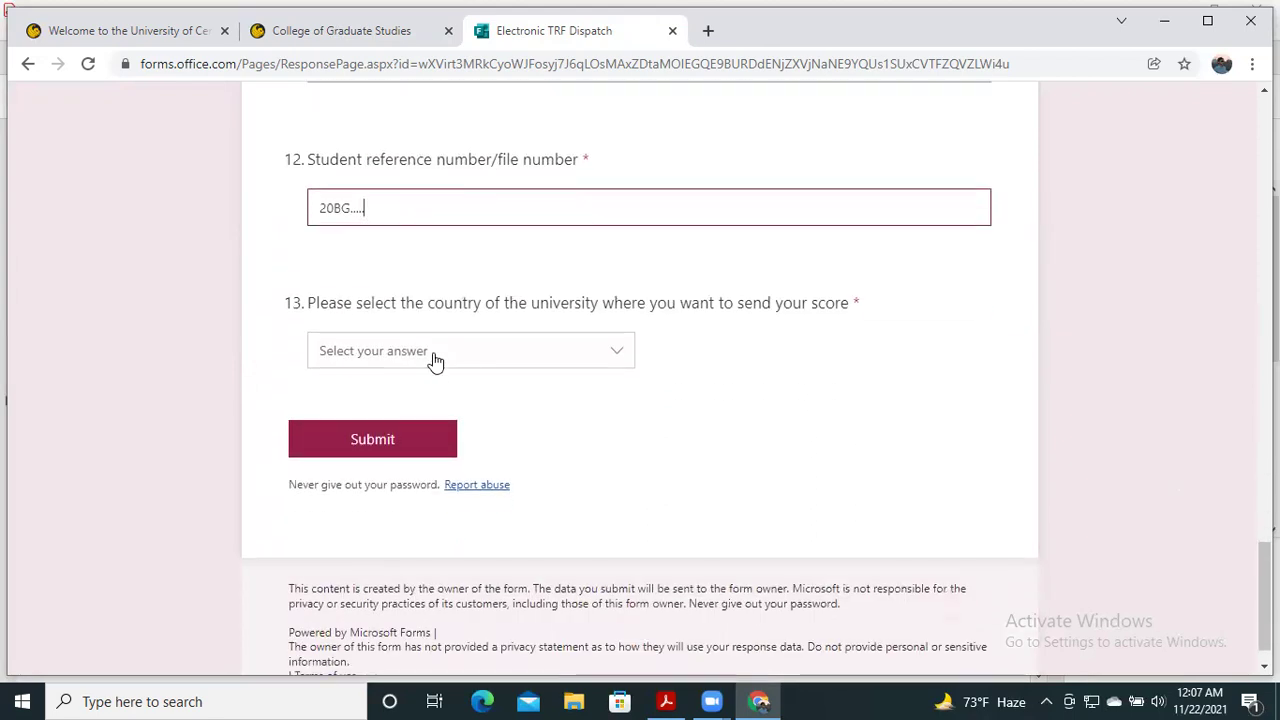
- Choose United States of America as the country for question 13
{"action": "left_click", "coordinate": [623, 352]}
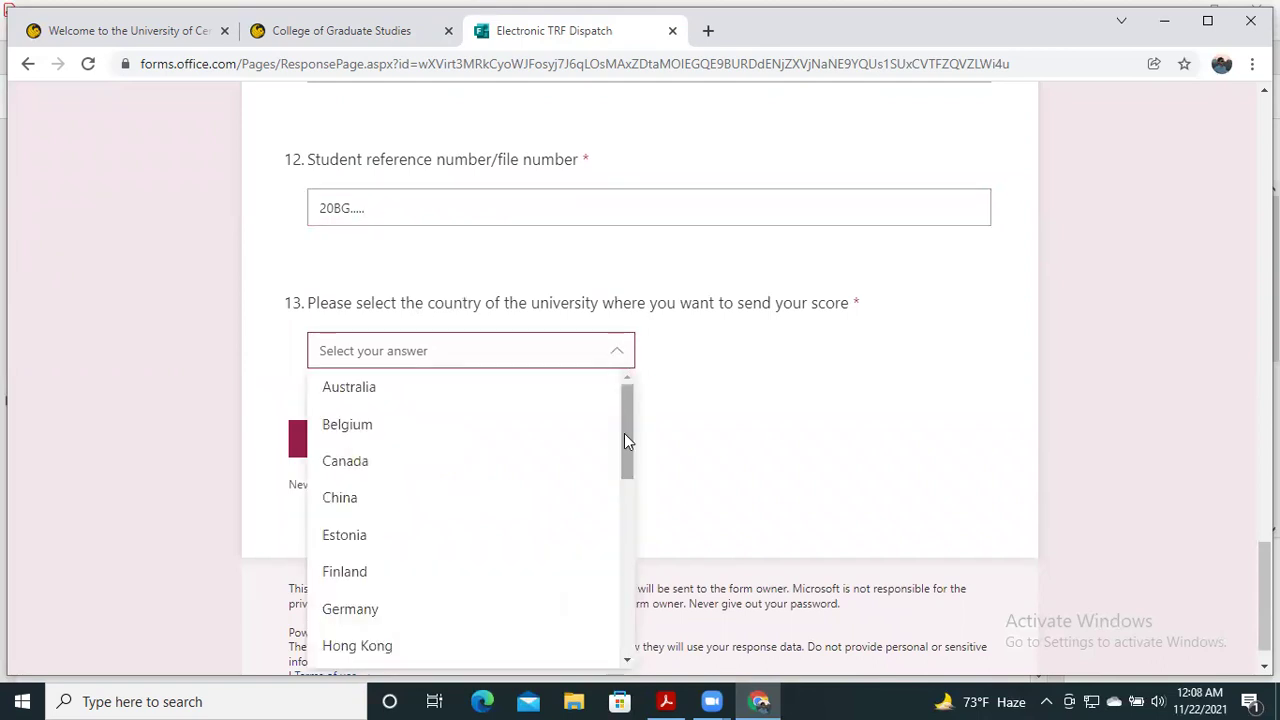
{"action": "left_click_drag", "start_coordinate": [626, 440], "coordinate": [624, 621]}
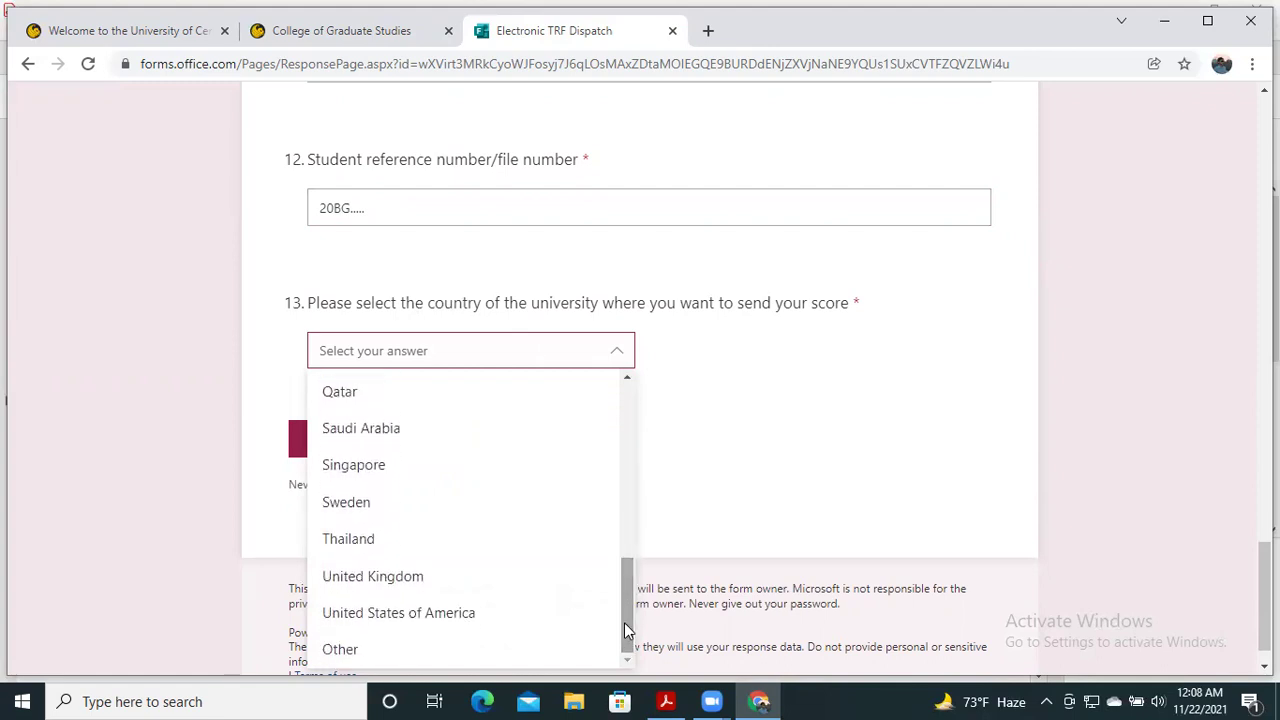
{"action": "left_click", "coordinate": [484, 624]}
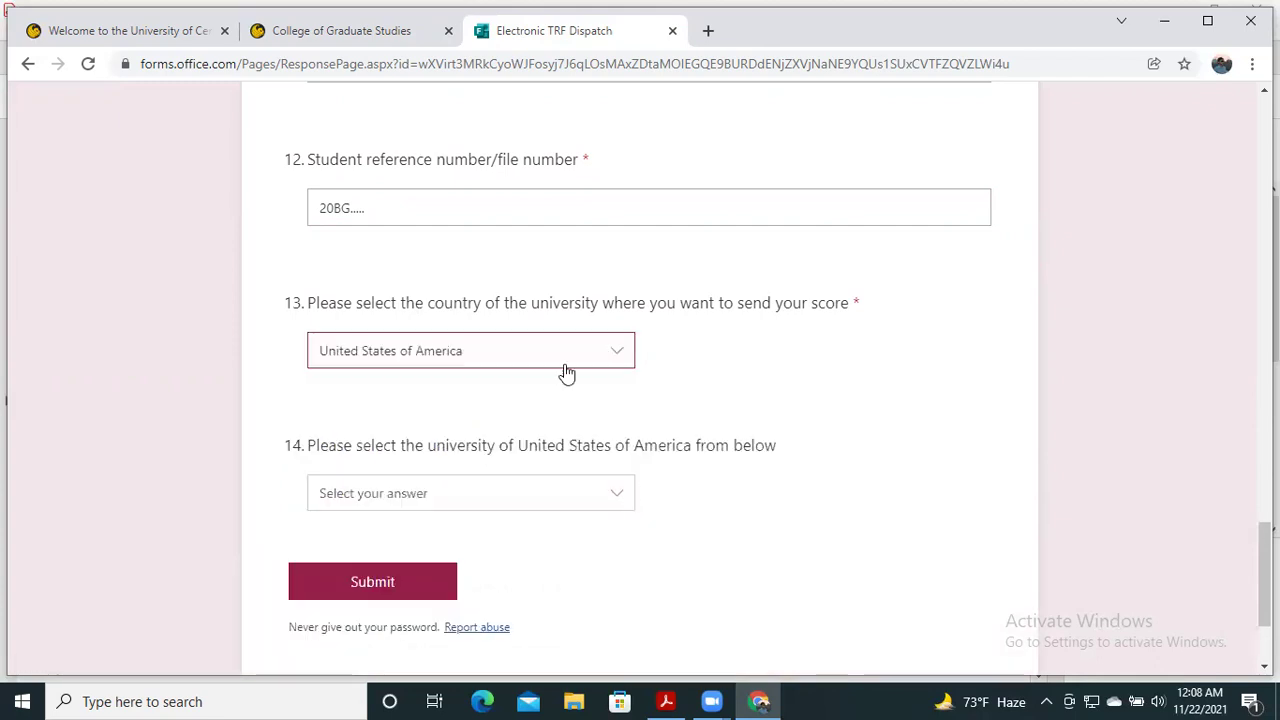
- Select University of Central Florida - Graduate Studies as the university for question 14
{"action": "left_click", "coordinate": [617, 497]}
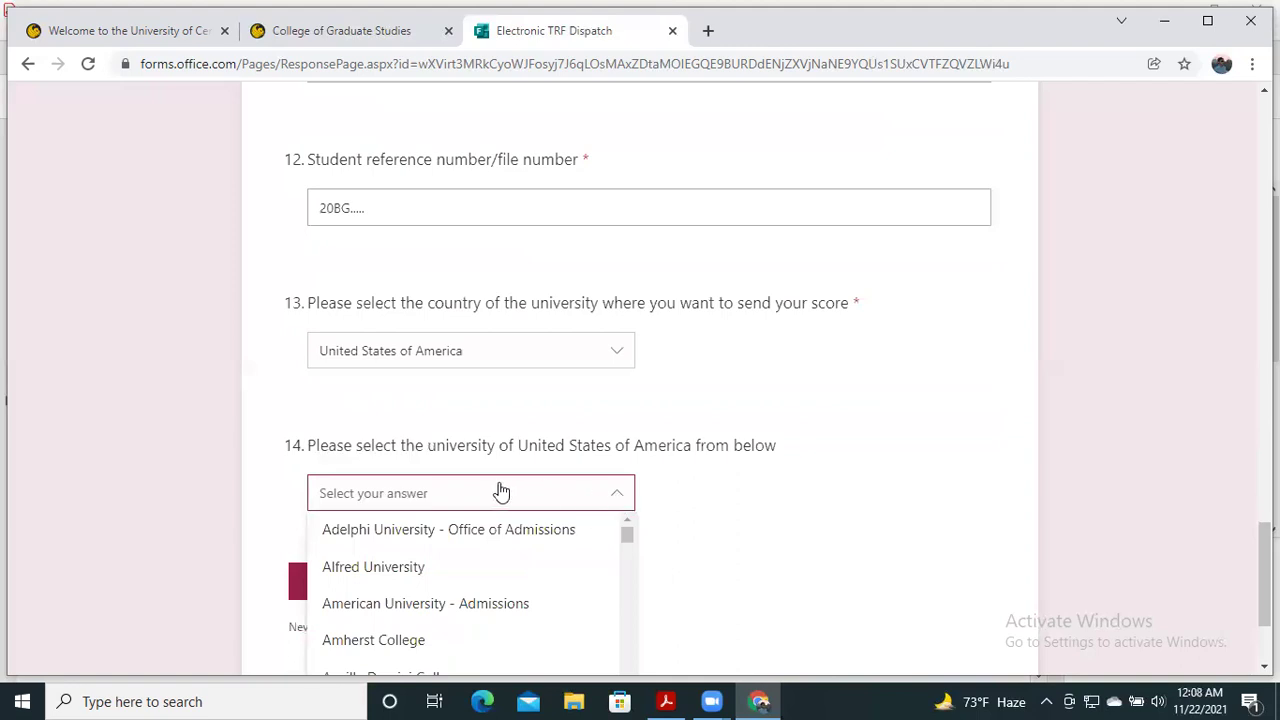
{"action": "scroll", "coordinate": [523, 320], "scroll_direction": "up", "scroll_amount": 4}
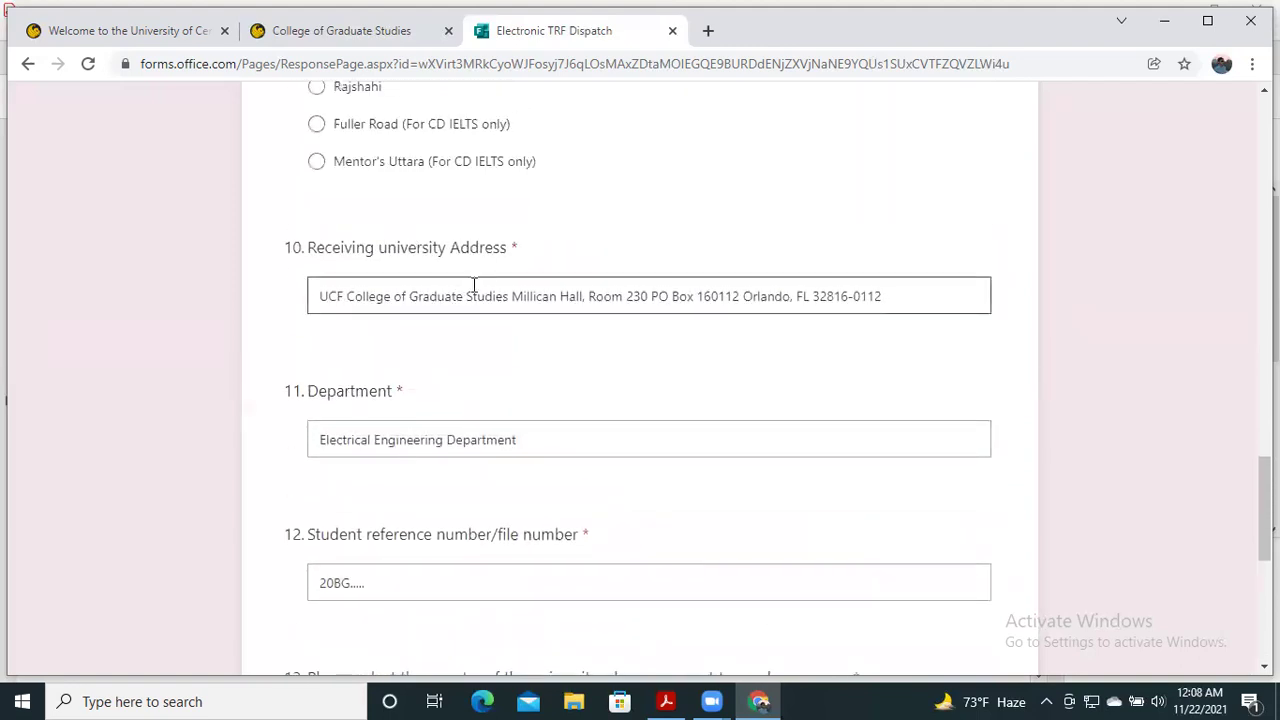
{"action": "scroll", "coordinate": [506, 300], "scroll_direction": "down", "scroll_amount": 6}
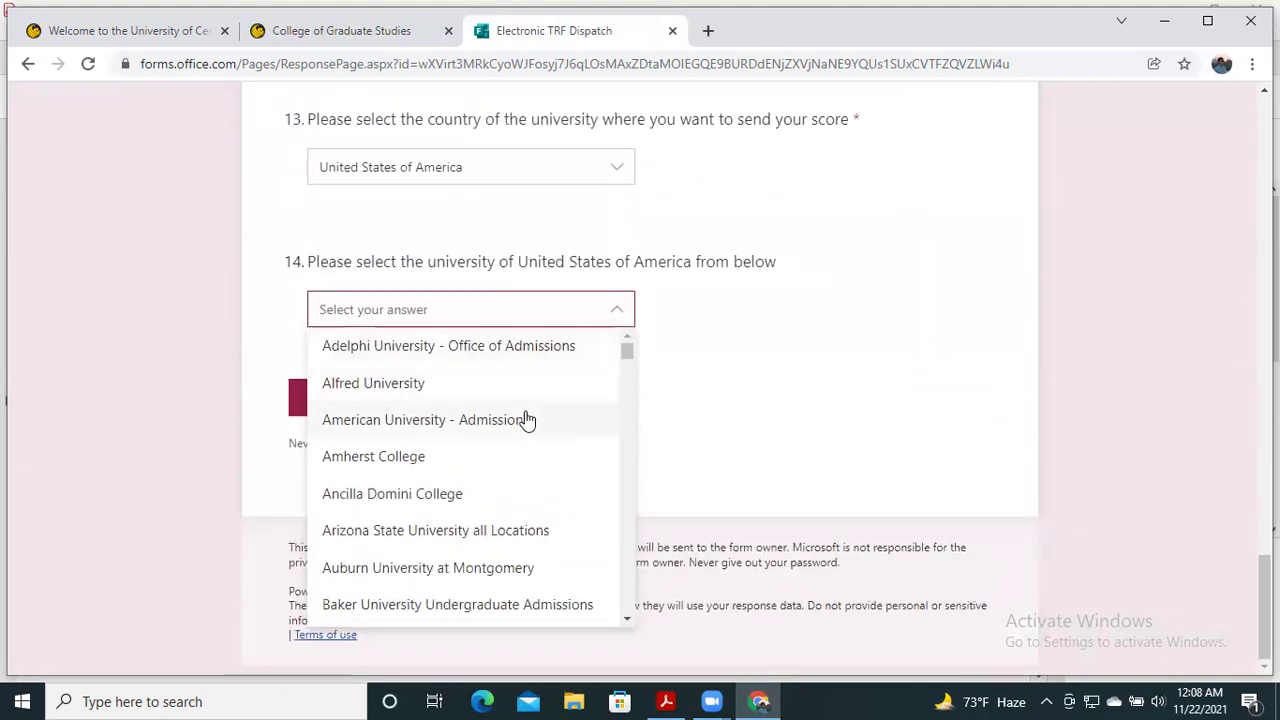
{"action": "scroll", "coordinate": [527, 420], "scroll_direction": "down", "scroll_amount": 5}
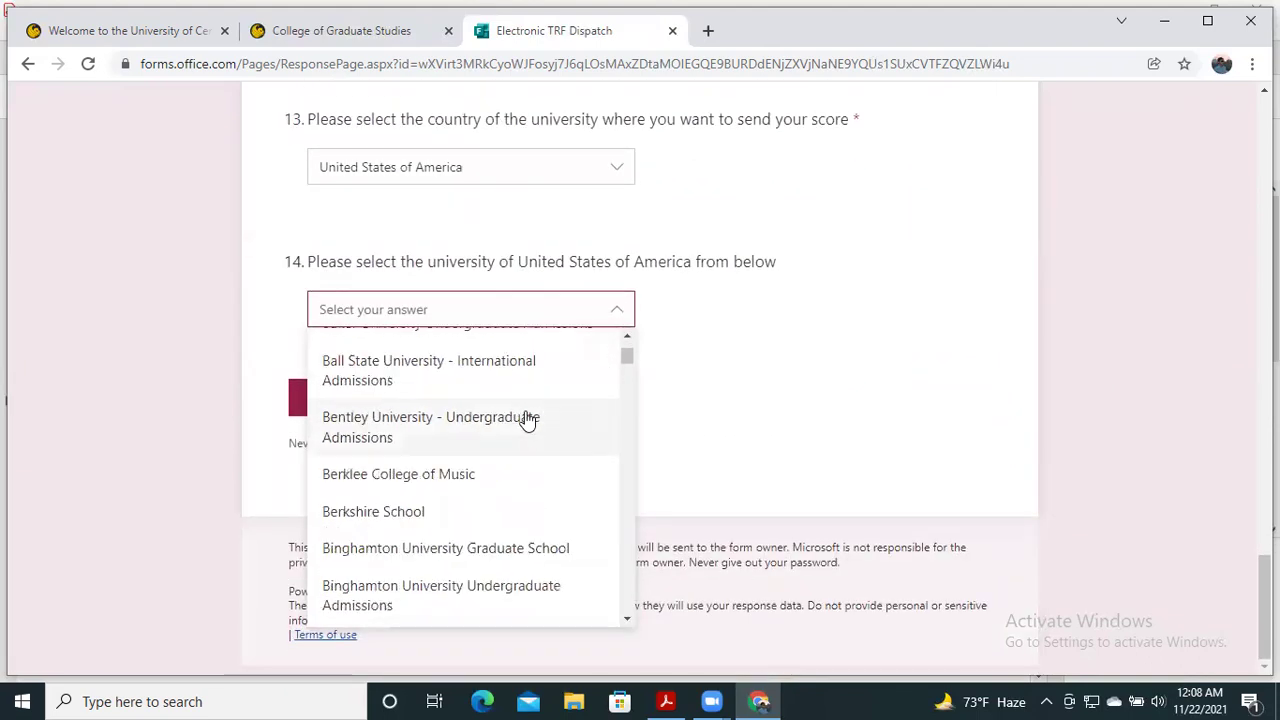
{"action": "left_click", "coordinate": [403, 320]}
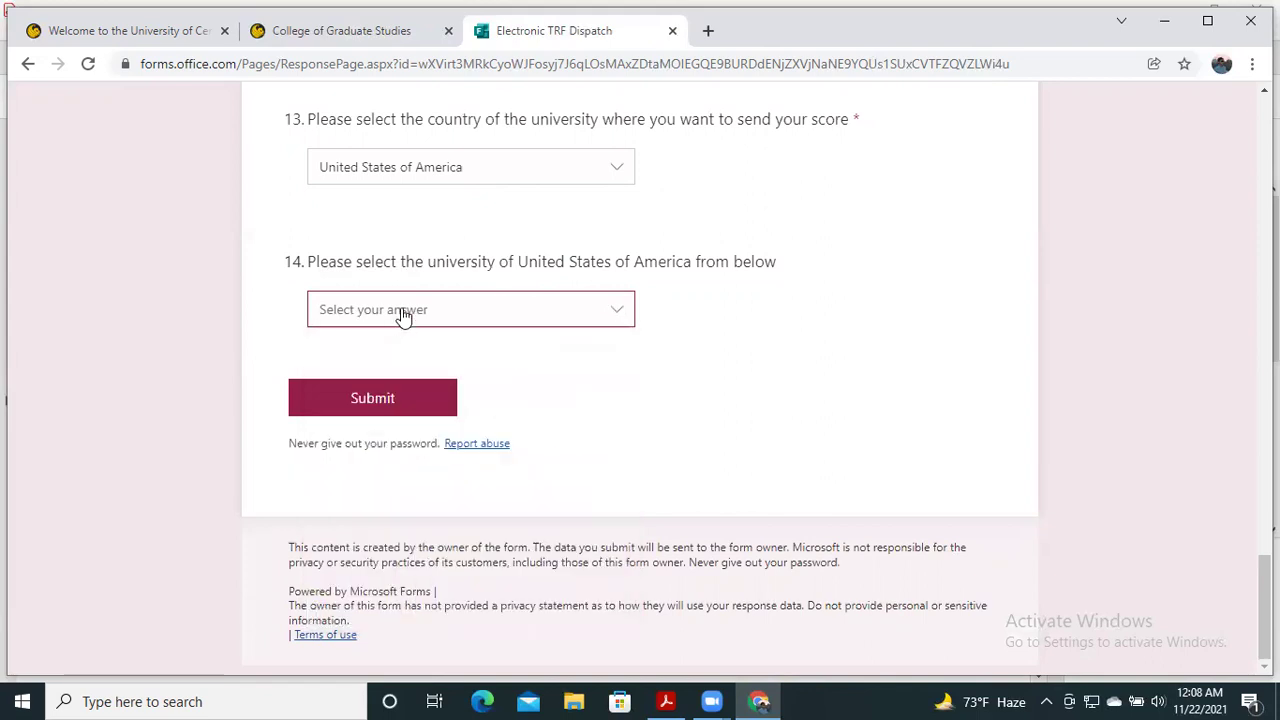
{"action": "left_click", "coordinate": [403, 316]}
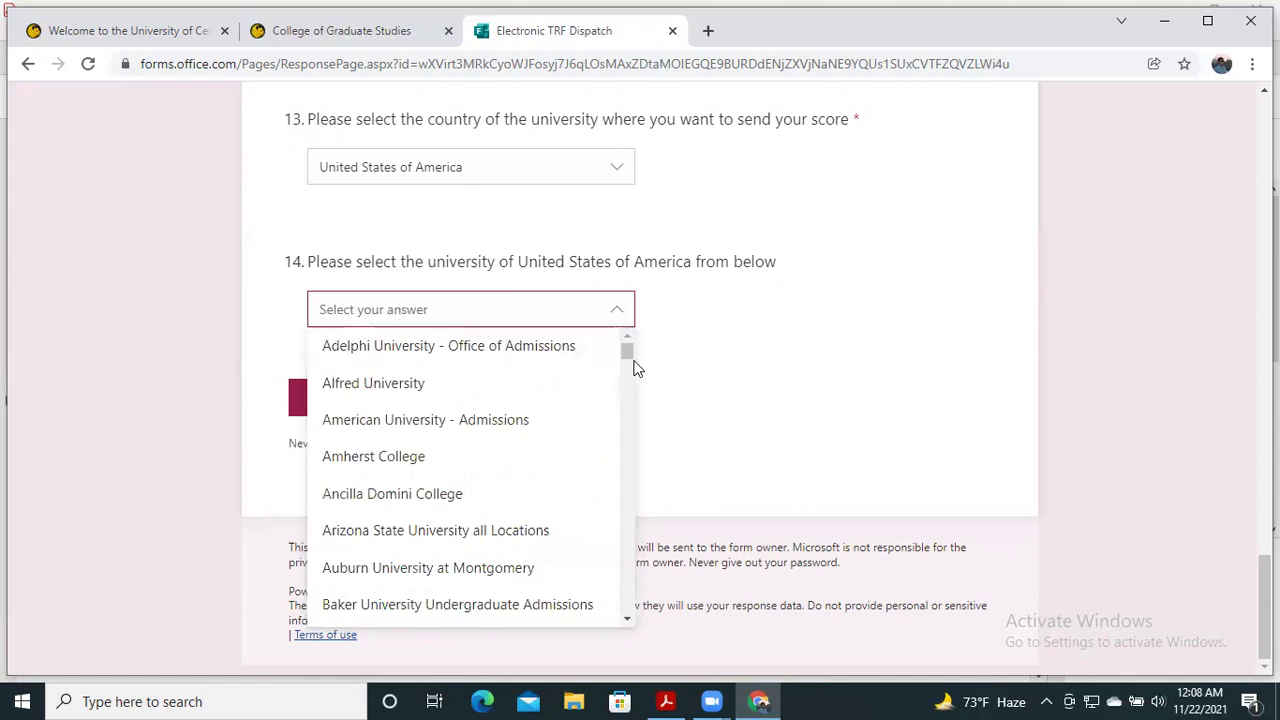
{"action": "left_click_drag", "start_coordinate": [630, 360], "coordinate": [627, 538]}
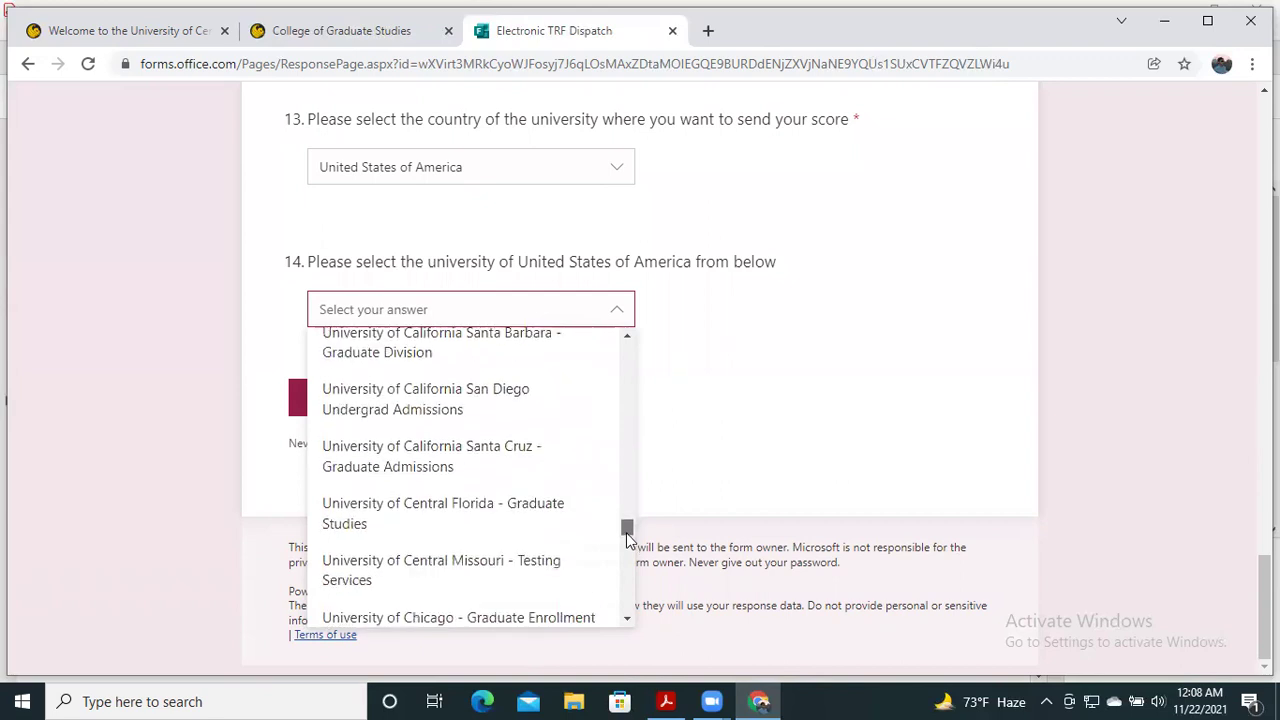
{"action": "left_click", "coordinate": [490, 527]}
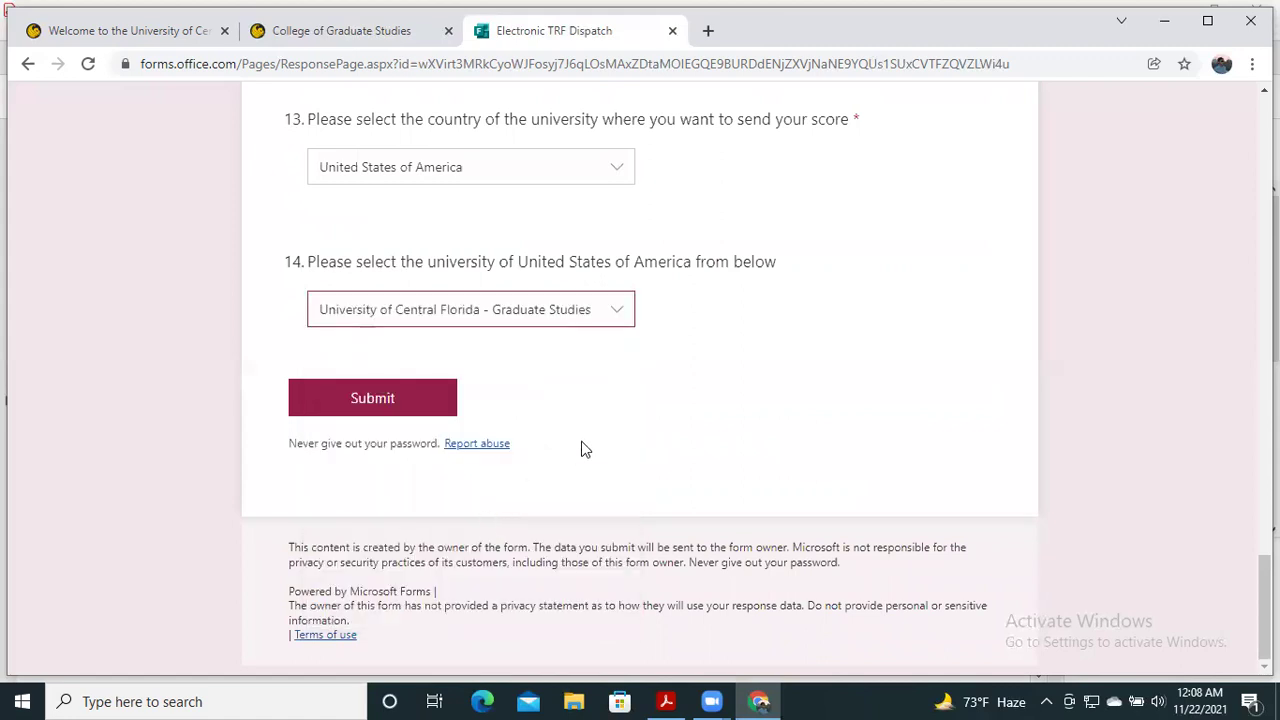
{"action": "scroll", "coordinate": [582, 449], "scroll_direction": "up", "scroll_amount": 1}
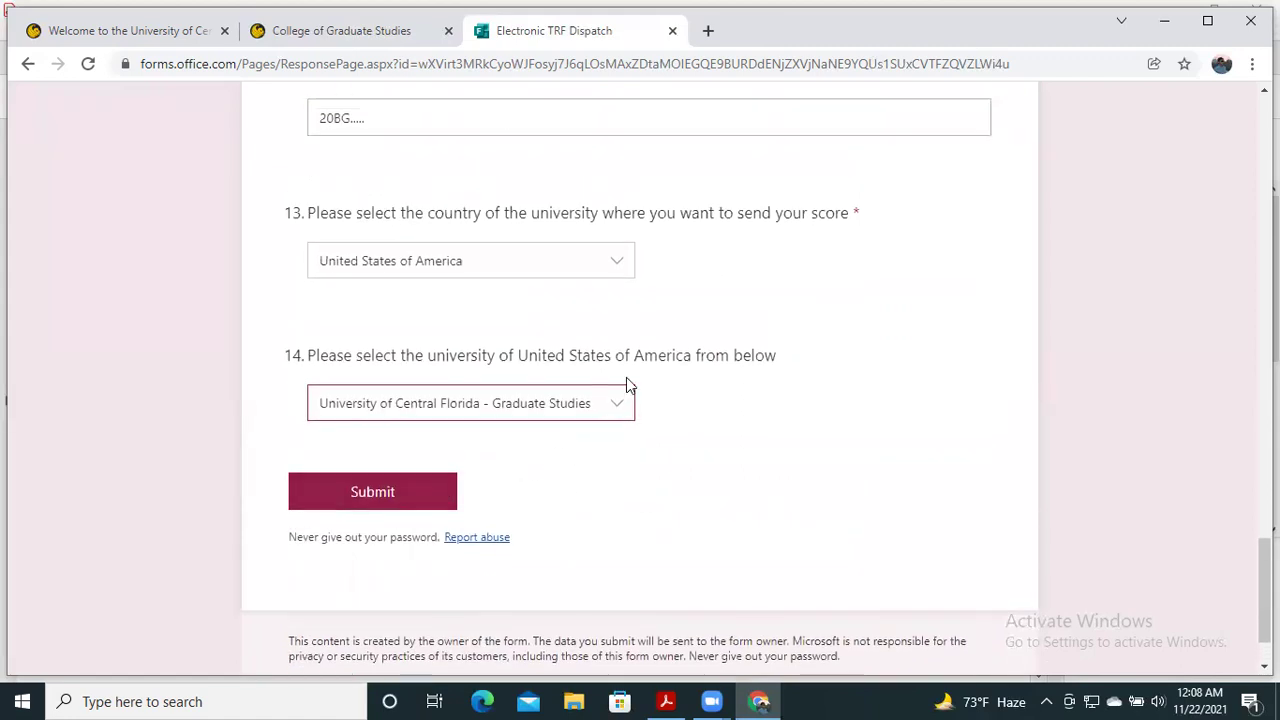
{"action": "scroll", "coordinate": [628, 385], "scroll_direction": "up", "scroll_amount": 10}
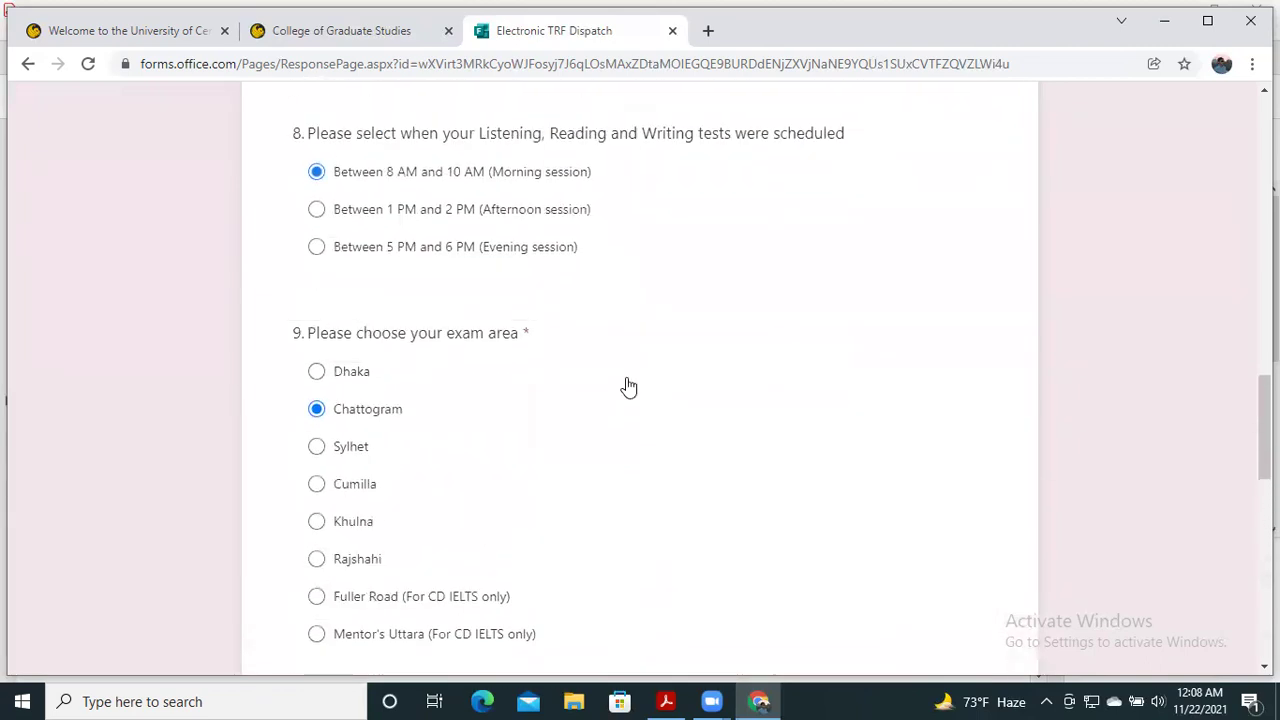
{"action": "scroll", "coordinate": [626, 385], "scroll_direction": "up", "scroll_amount": 6}
{"action": "scroll", "coordinate": [628, 386], "scroll_direction": "up", "scroll_amount": 10}
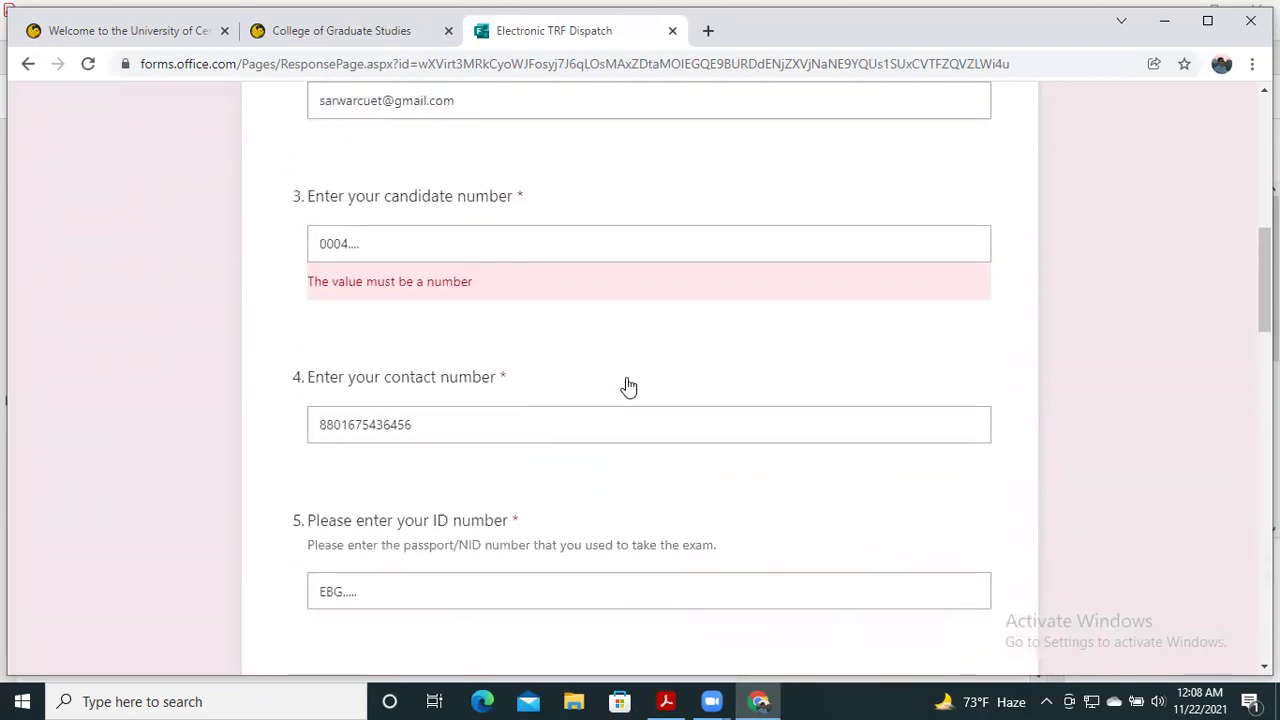
{"action": "scroll", "coordinate": [626, 385], "scroll_direction": "up", "scroll_amount": 1}
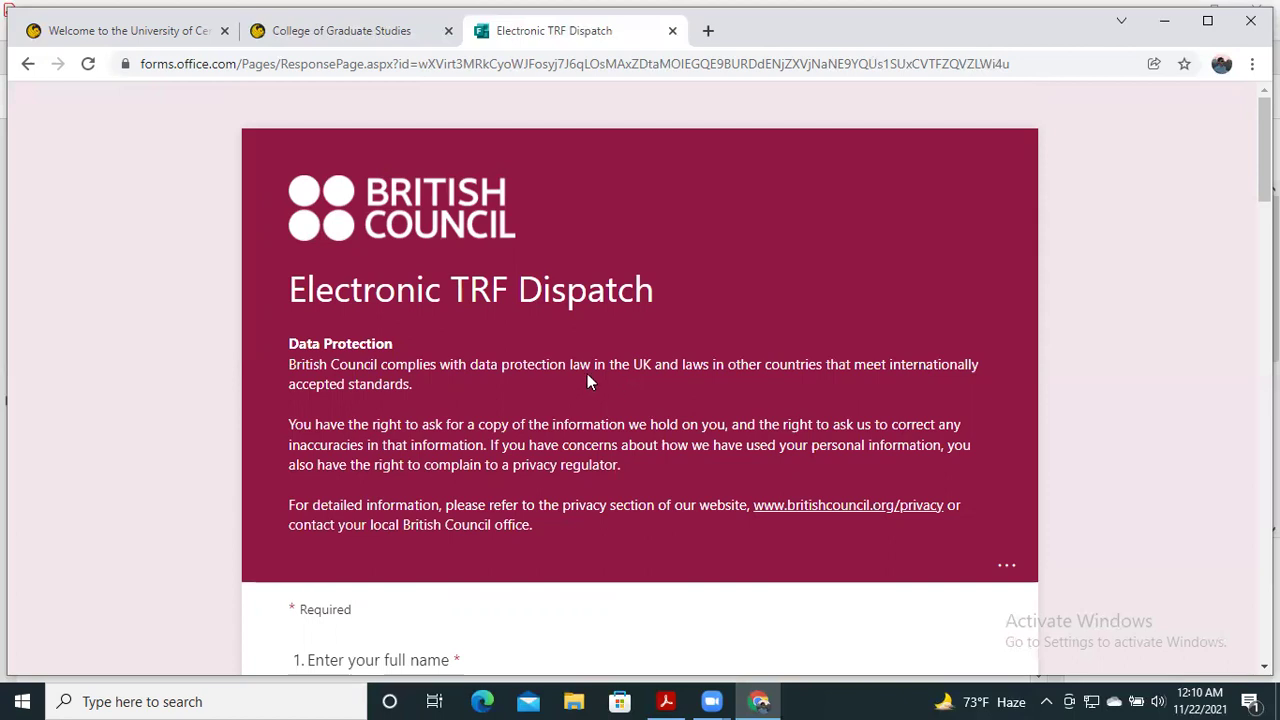
{"action": "scroll", "coordinate": [583, 370], "scroll_direction": "down", "scroll_amount": 3}
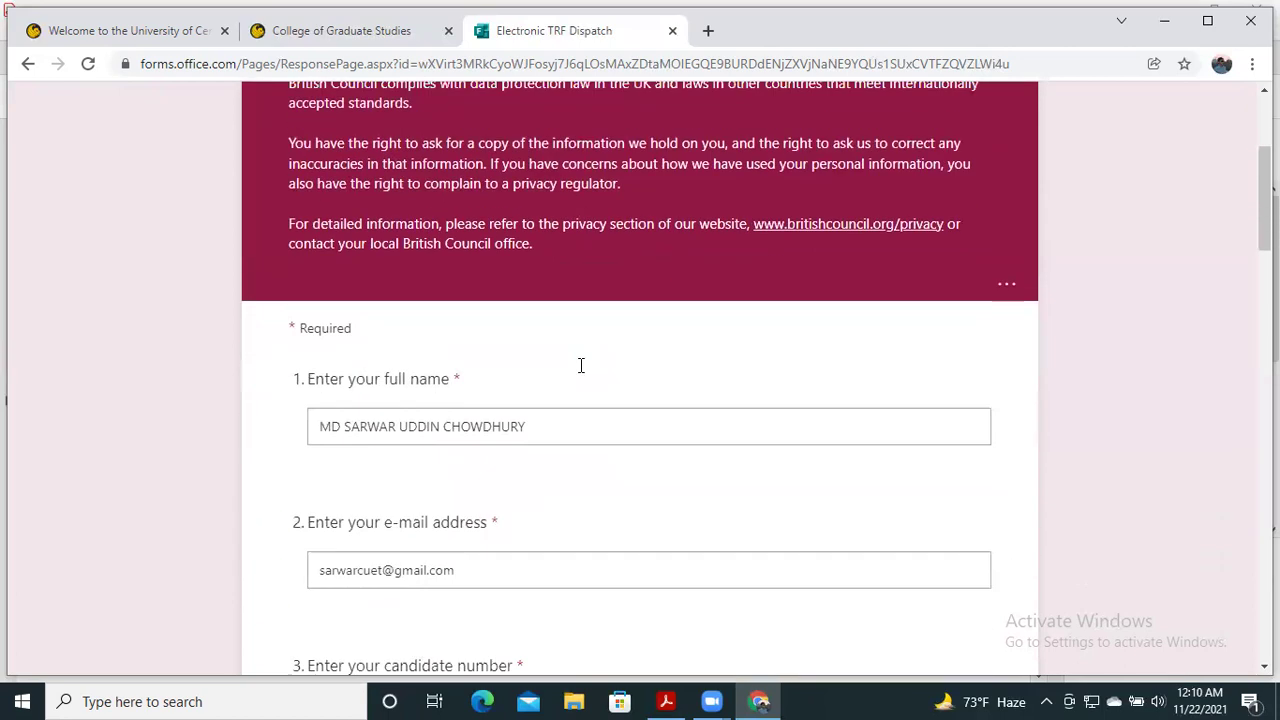
{"action": "scroll", "coordinate": [580, 365], "scroll_direction": "down", "scroll_amount": 3}
{"action": "scroll", "coordinate": [580, 365], "scroll_direction": "up", "scroll_amount": 6}
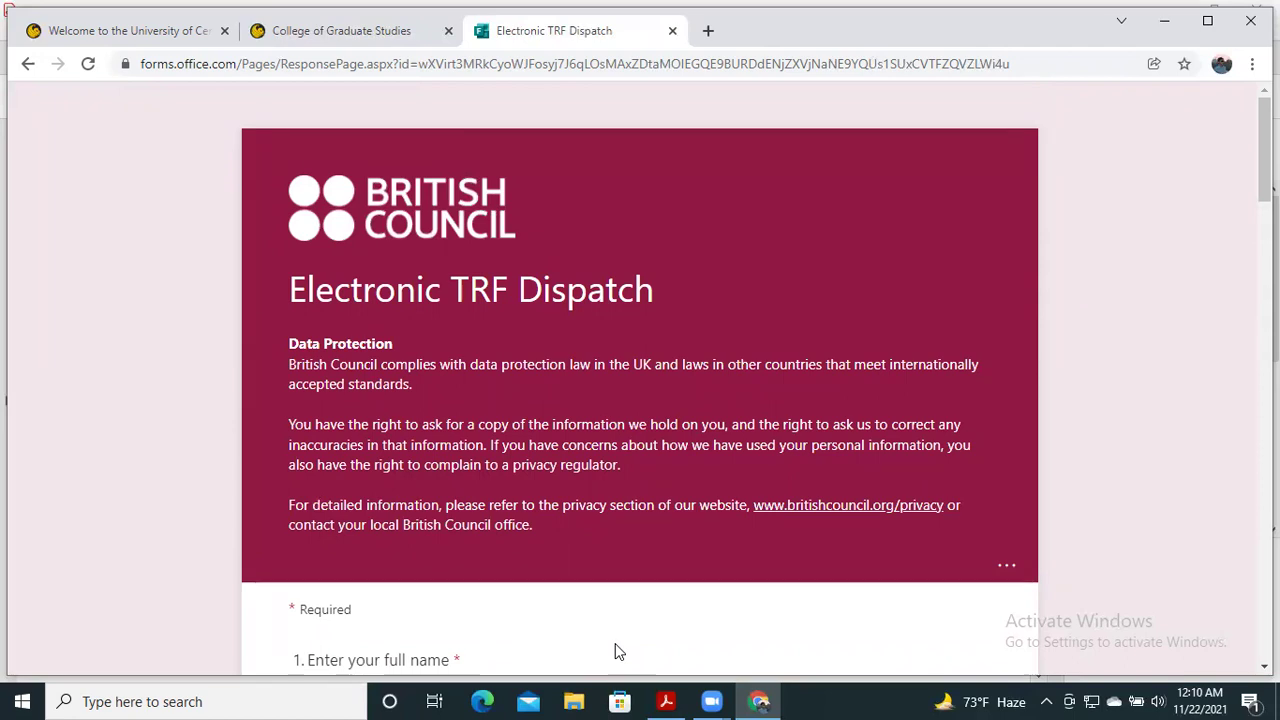
{"action": "left_click", "coordinate": [716, 700]}
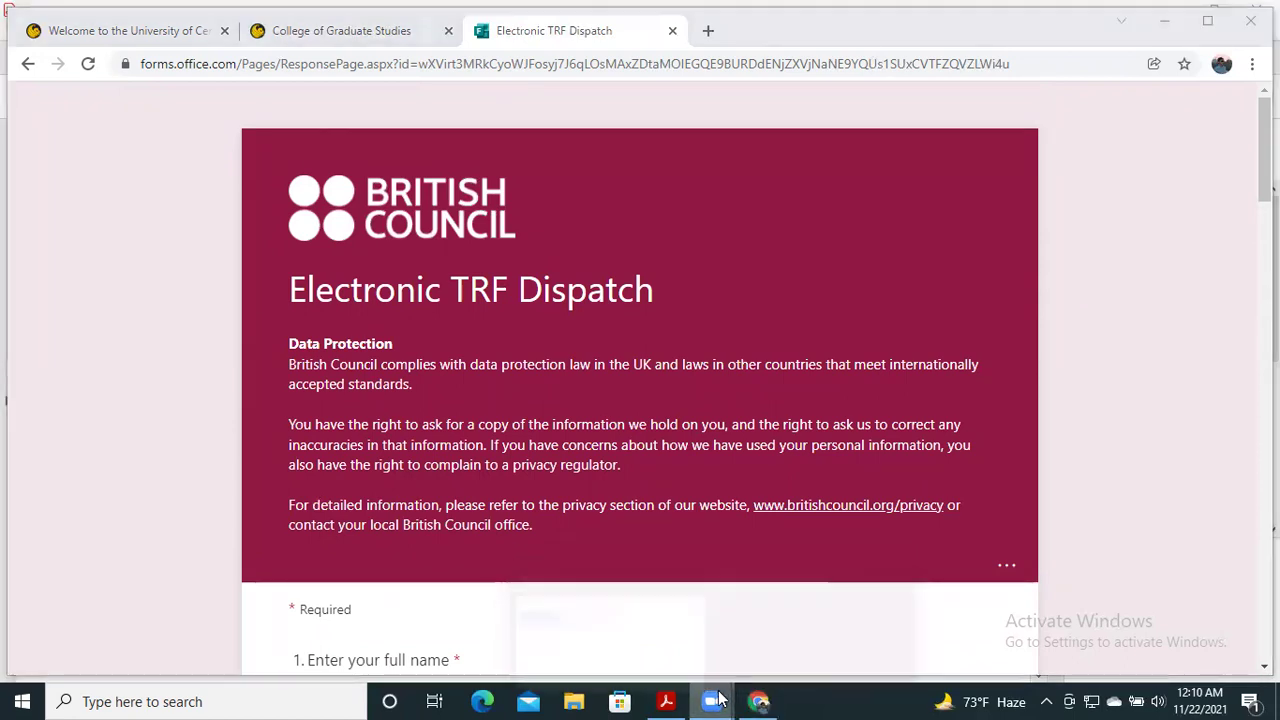